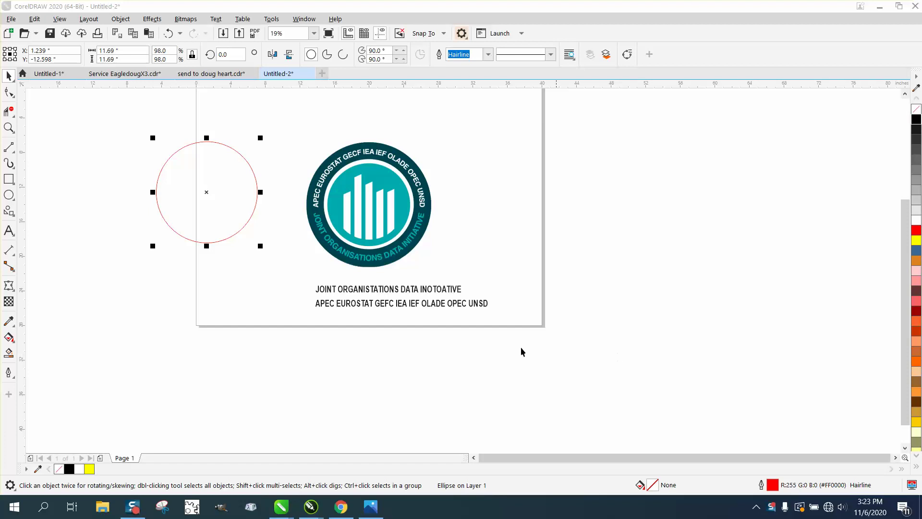
- Trace the logo bitmap with Outline Trace > Clipart into a 98-object, 4-colour vector group
{"action": "left_click", "coordinate": [9, 127]}
{"action": "left_click_drag", "start_coordinate": [291, 132], "coordinate": [521, 328]}
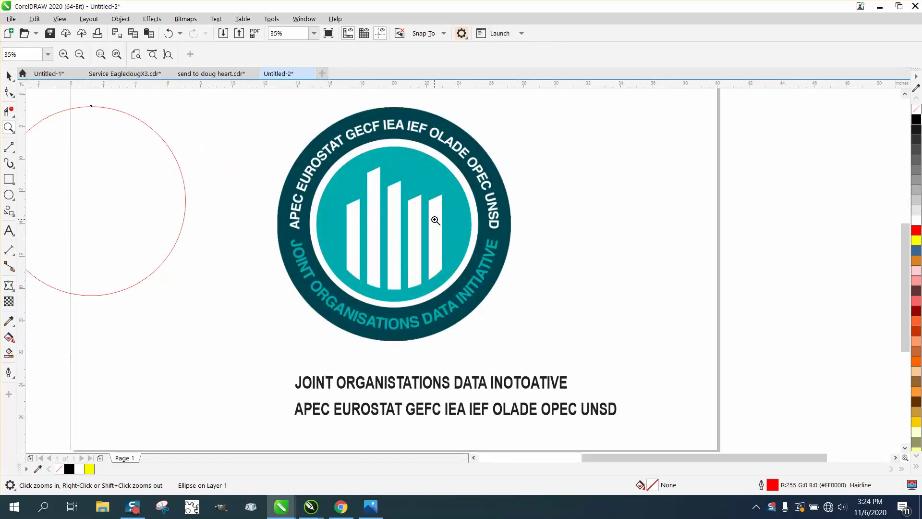
{"action": "left_click", "coordinate": [341, 124]}
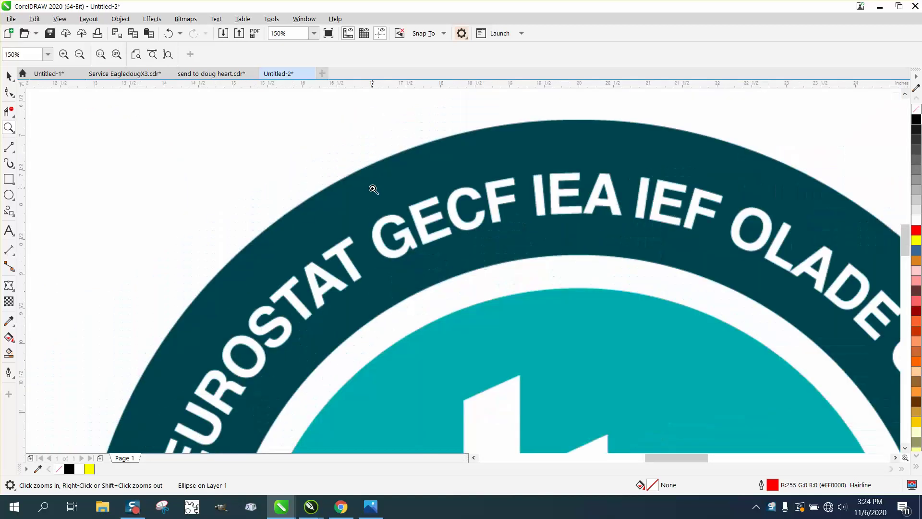
{"action": "right_click", "coordinate": [373, 189]}
{"action": "right_click", "coordinate": [373, 188]}
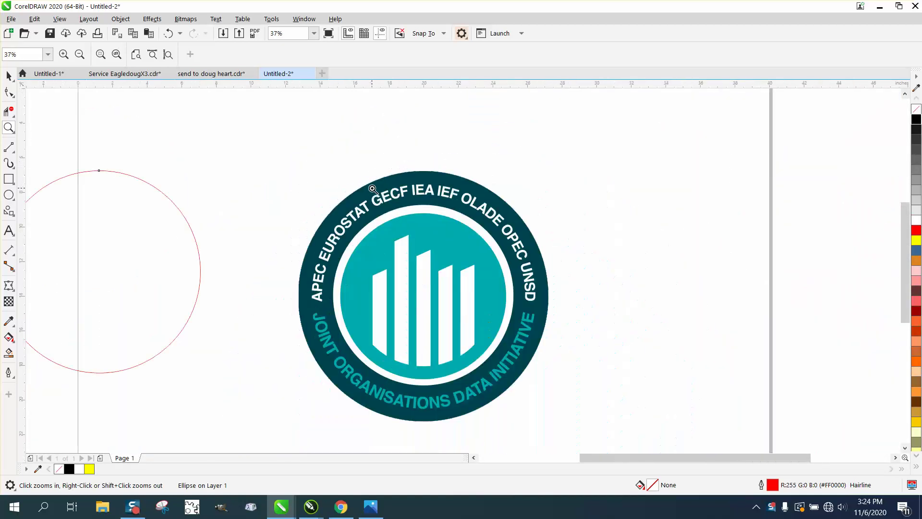
{"action": "left_click", "coordinate": [9, 77]}
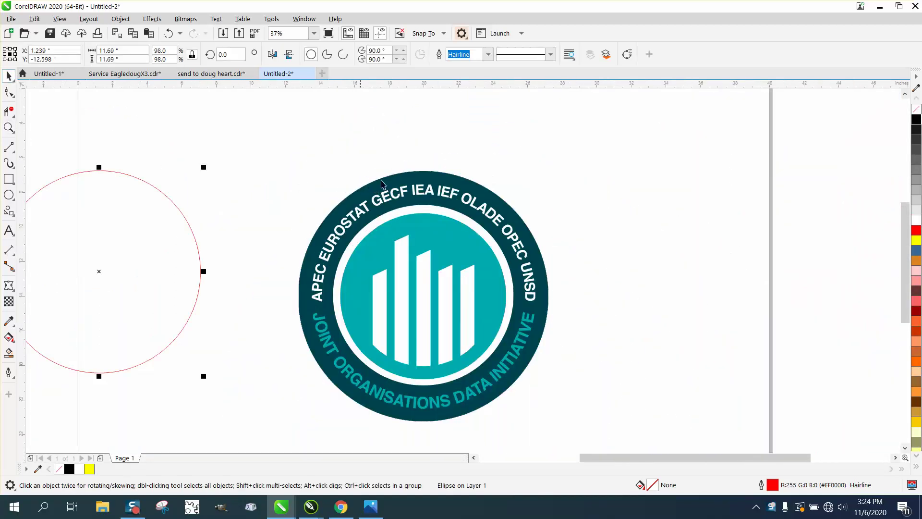
{"action": "left_click", "coordinate": [425, 196]}
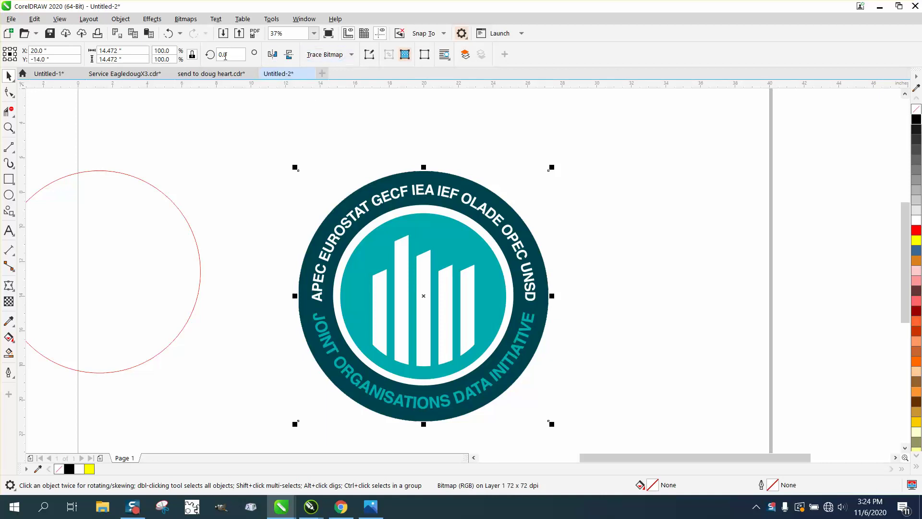
{"action": "left_click", "coordinate": [185, 19]}
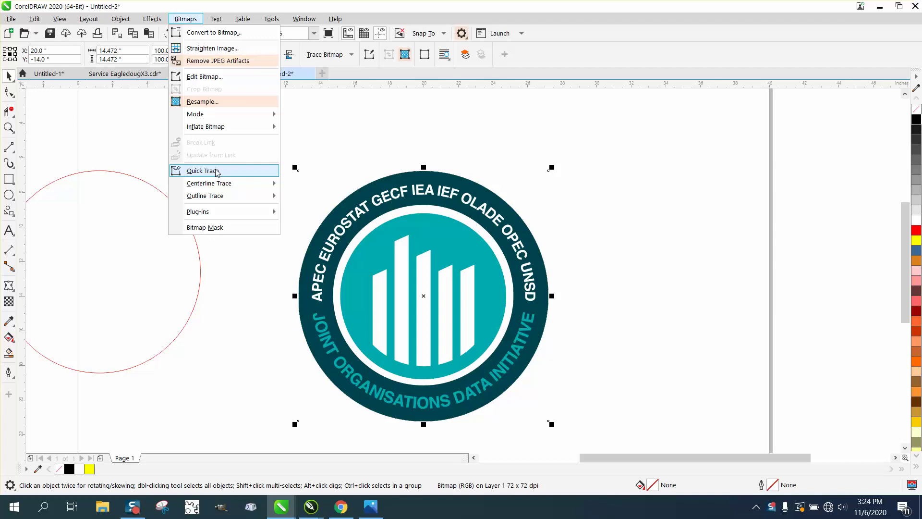
{"action": "mouse_move", "coordinate": [217, 197]}
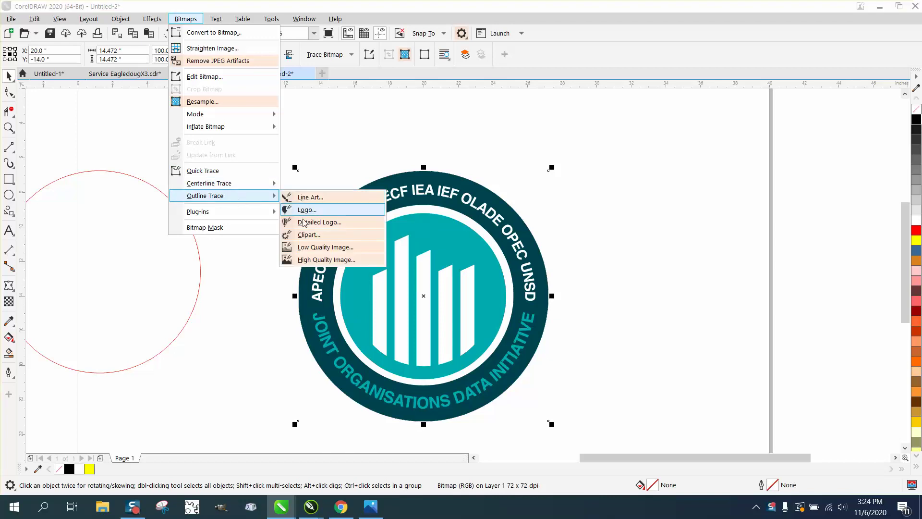
{"action": "left_click", "coordinate": [309, 234]}
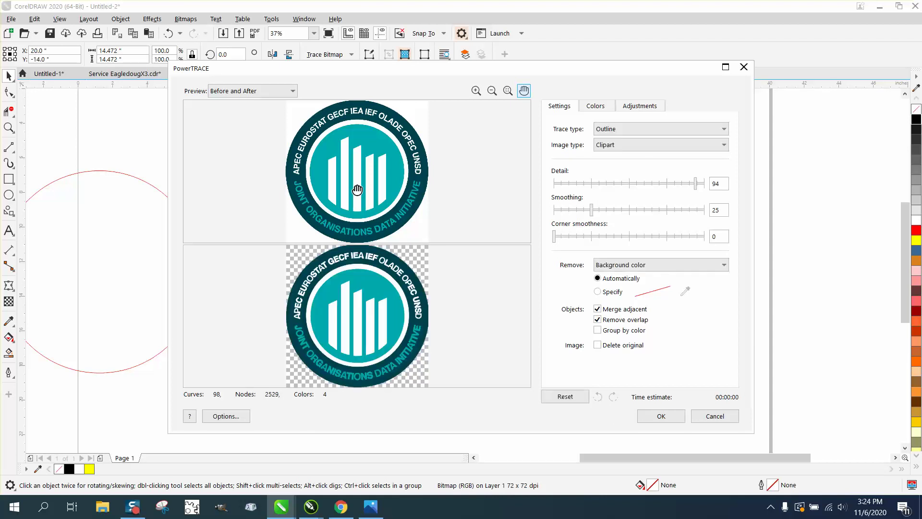
{"action": "left_click", "coordinate": [661, 416]}
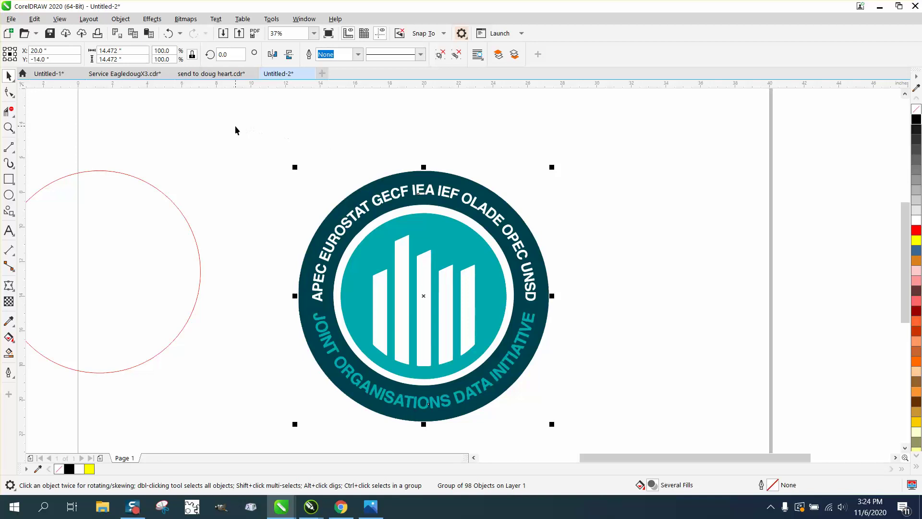
- Set the nudge distance to 15 and nudge the traced logo group 15 inches right
{"action": "left_click", "coordinate": [225, 110]}
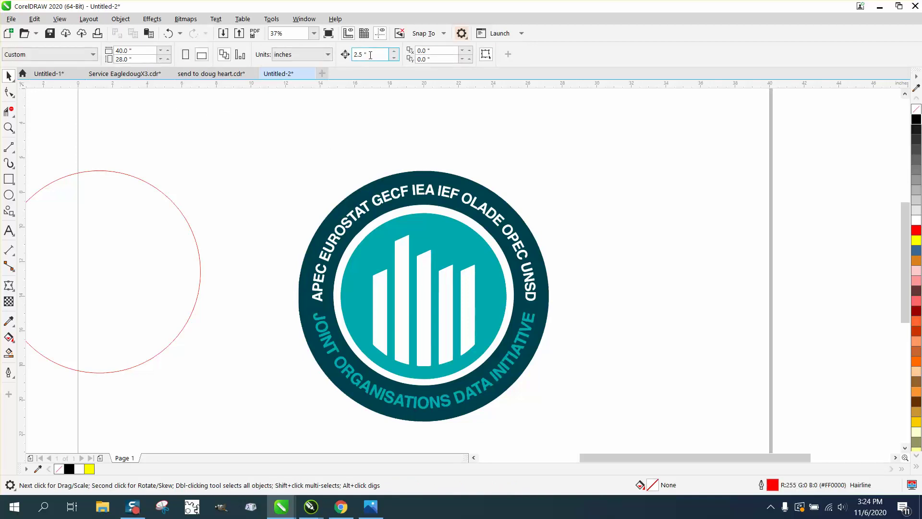
{"action": "double_click", "coordinate": [370, 55]}
{"action": "type", "text": "15"}
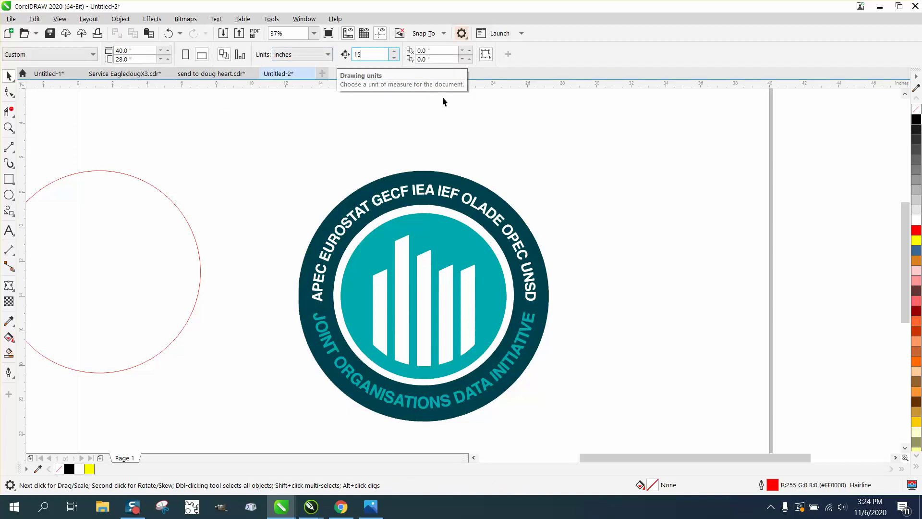
{"action": "left_click", "coordinate": [497, 207]}
{"action": "key", "text": "ctrl+d"}
{"action": "key", "text": "Right"}
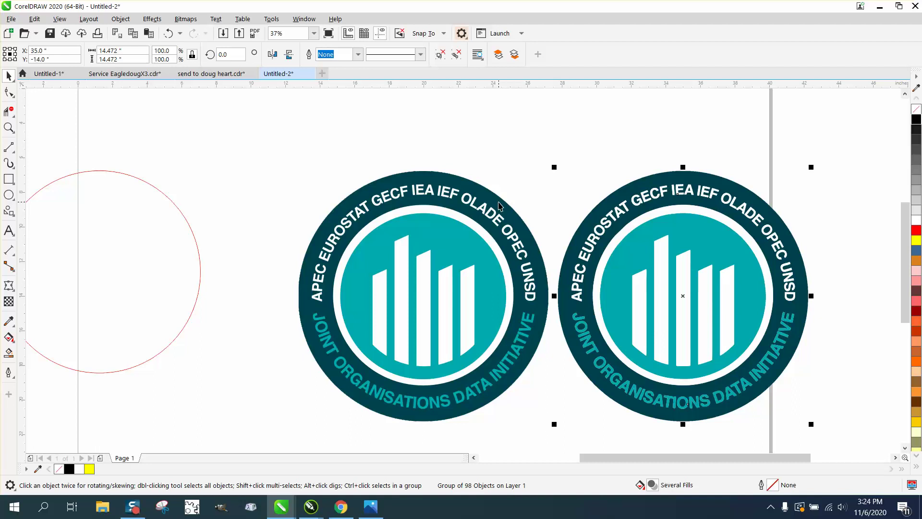
- Zoom in on the EUROSTAT lettering to compare the trace with the original
{"action": "left_click", "coordinate": [9, 127]}
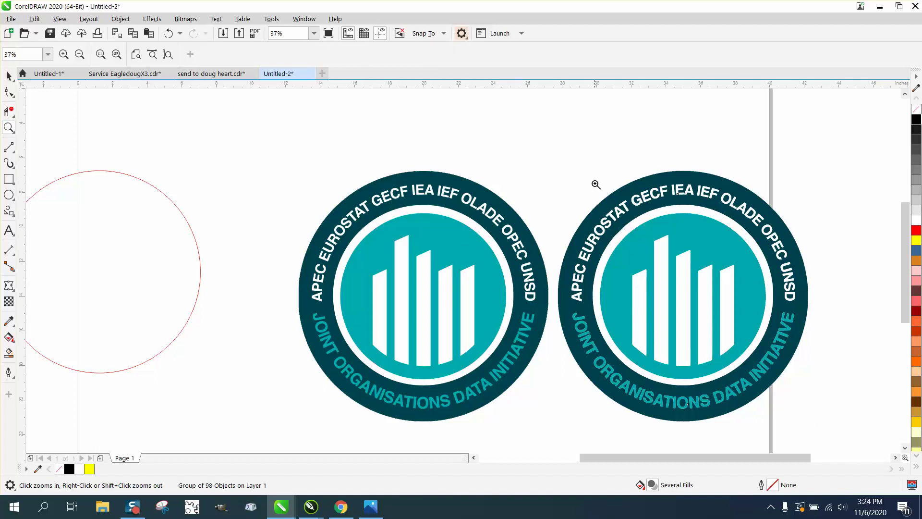
{"action": "left_click_drag", "start_coordinate": [596, 184], "coordinate": [648, 233]}
{"action": "scroll", "coordinate": [525, 191], "scroll_direction": "down", "scroll_amount": 2}
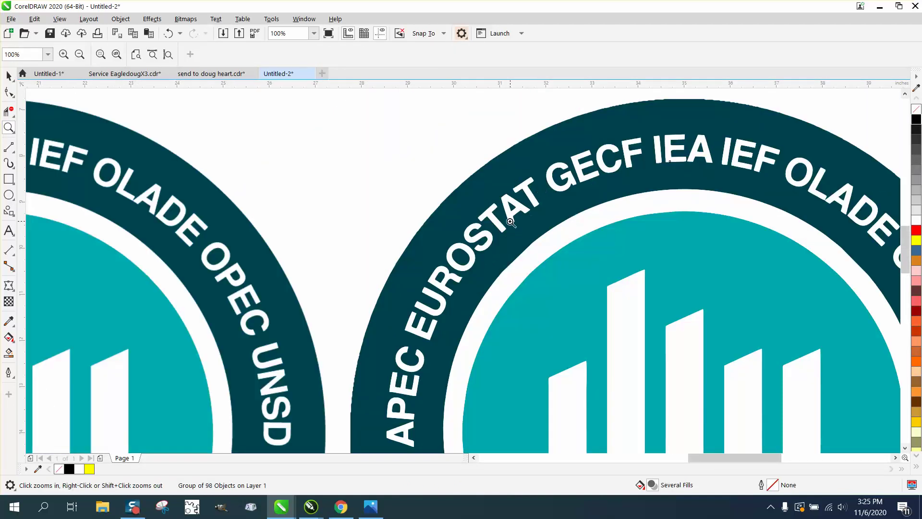
{"action": "scroll", "coordinate": [500, 232], "scroll_direction": "up", "scroll_amount": 2}
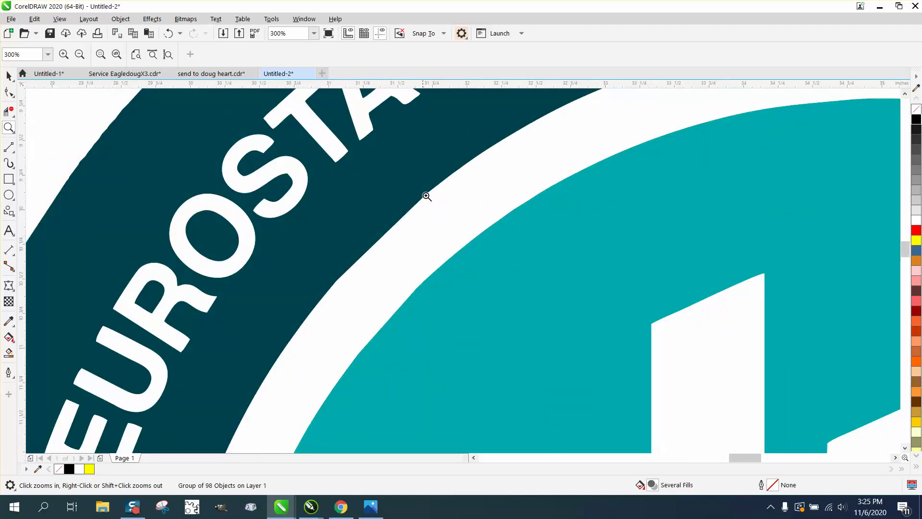
{"action": "scroll", "coordinate": [429, 192], "scroll_direction": "down", "scroll_amount": 3}
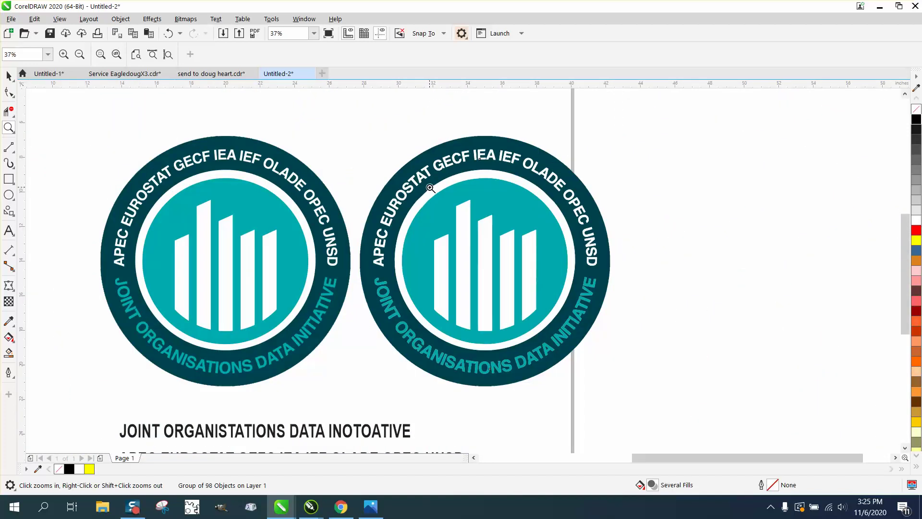
- Draw a yellow rectangle around the traced logo and send it to the back of the page
{"action": "left_click", "coordinate": [10, 178]}
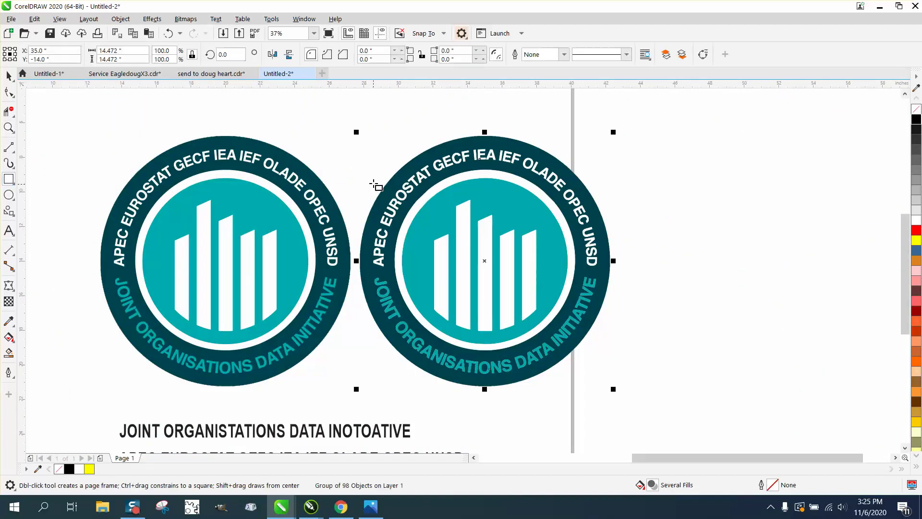
{"action": "left_click_drag", "start_coordinate": [346, 127], "coordinate": [634, 395]}
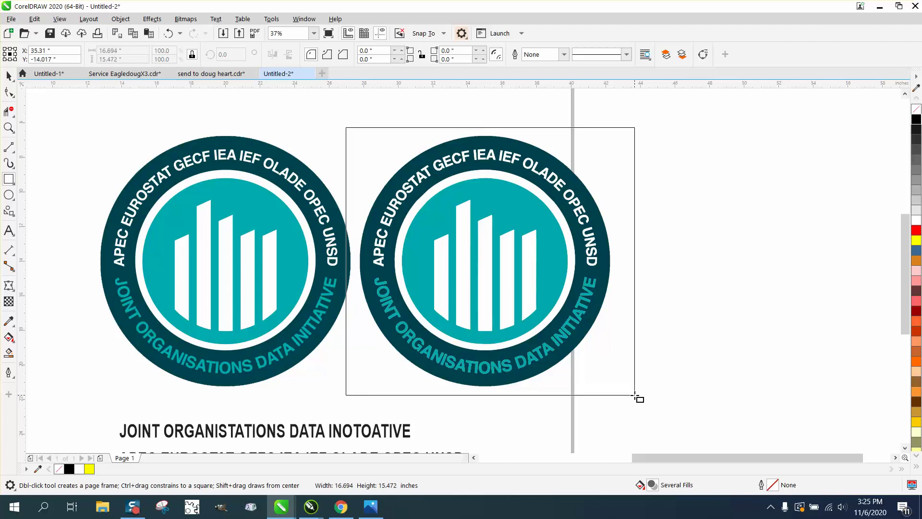
{"action": "left_click", "coordinate": [916, 240]}
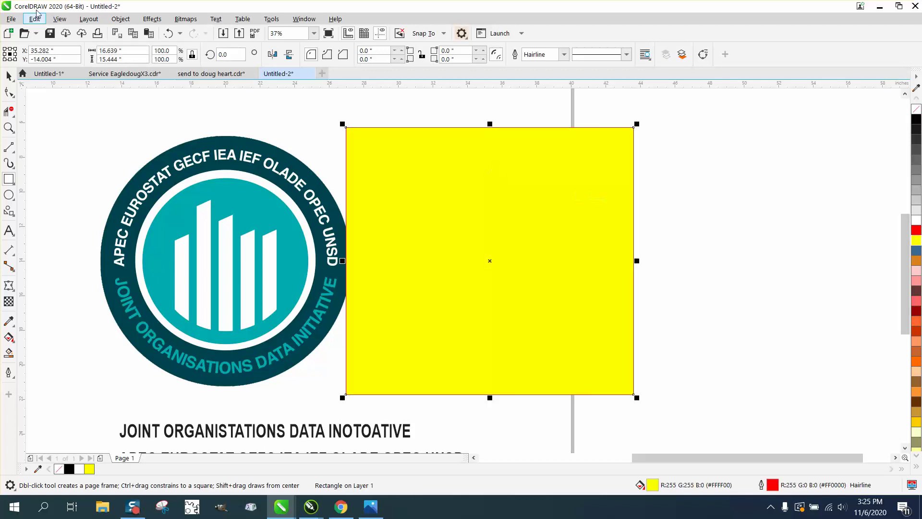
{"action": "left_click", "coordinate": [121, 19]}
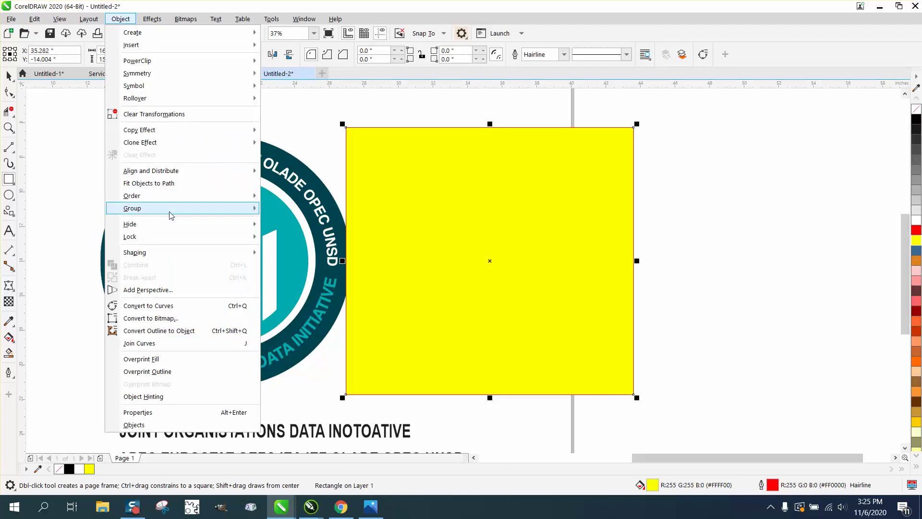
{"action": "mouse_move", "coordinate": [171, 200]}
{"action": "left_click", "coordinate": [298, 209]}
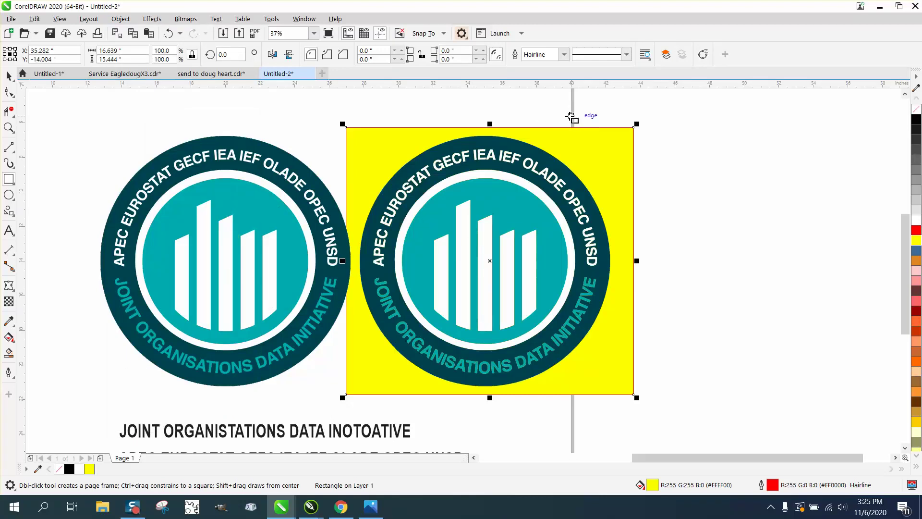
- Delete the original bitmap logo on the left, leaving the traced group selected
{"action": "left_click", "coordinate": [8, 76]}
{"action": "left_click", "coordinate": [517, 137]}
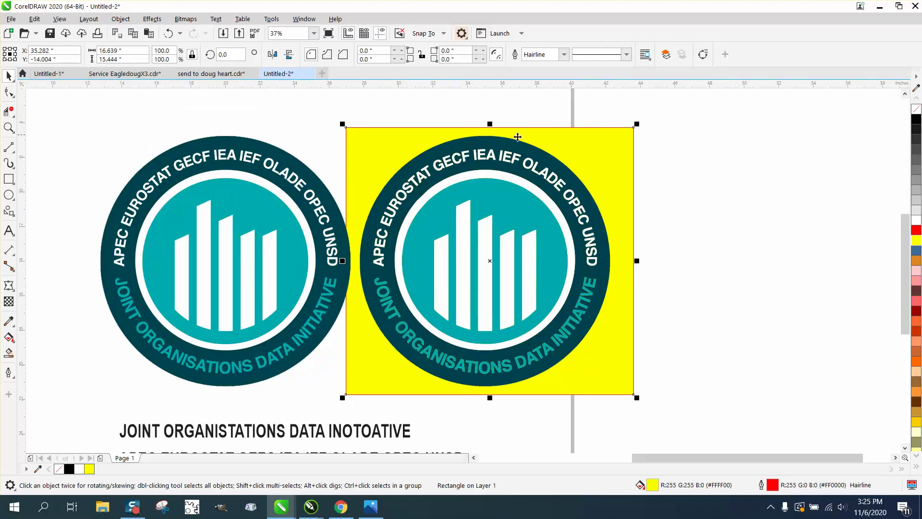
{"action": "left_click", "coordinate": [321, 211]}
{"action": "key", "text": "Delete"}
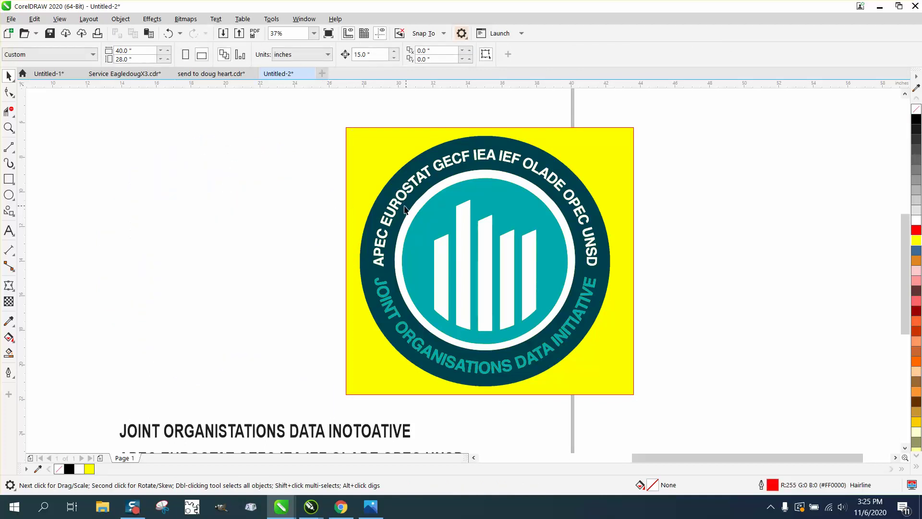
{"action": "left_click", "coordinate": [594, 270]}
- Ungroup All on the traced logo so every letter, including the A of APEC, is separate
{"action": "left_click", "coordinate": [121, 18]}
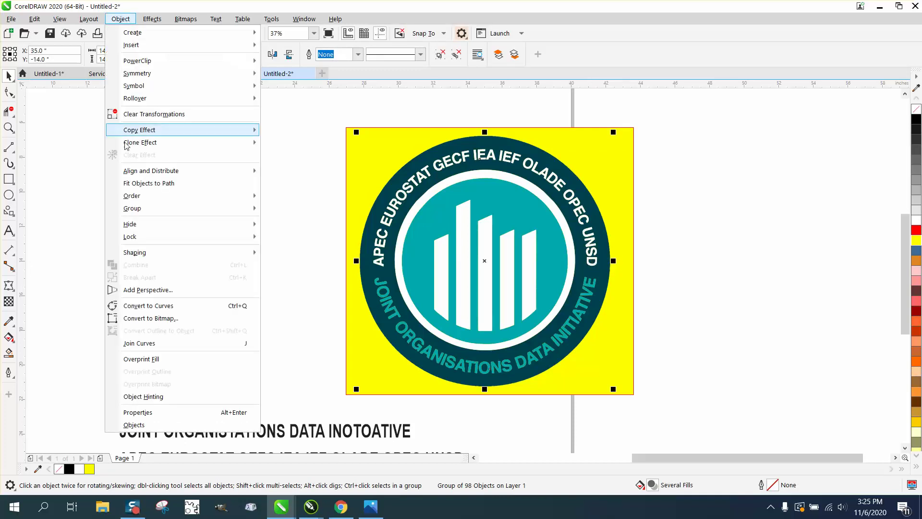
{"action": "mouse_move", "coordinate": [137, 211]}
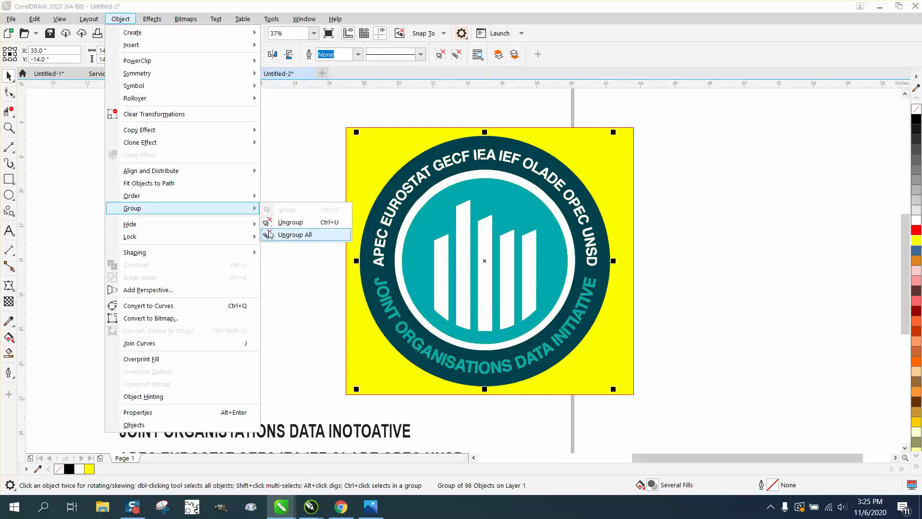
{"action": "left_click", "coordinate": [269, 235]}
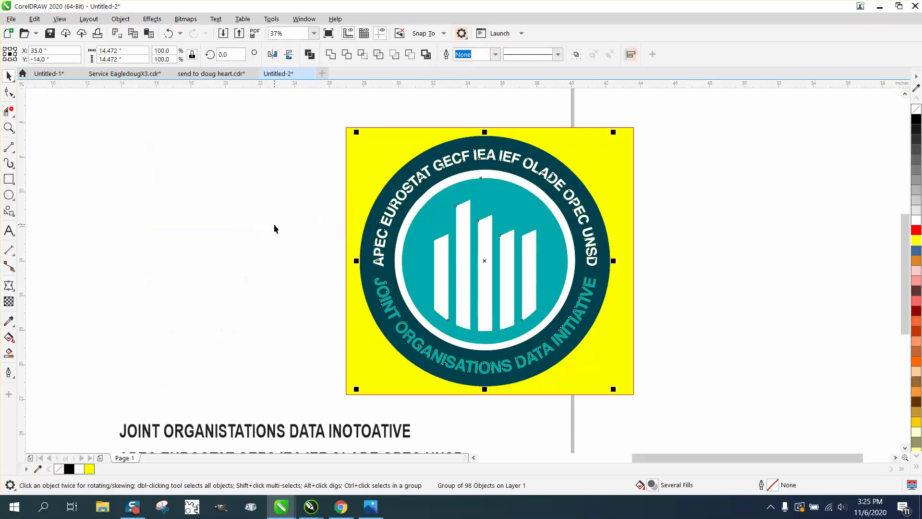
{"action": "left_click", "coordinate": [380, 265]}
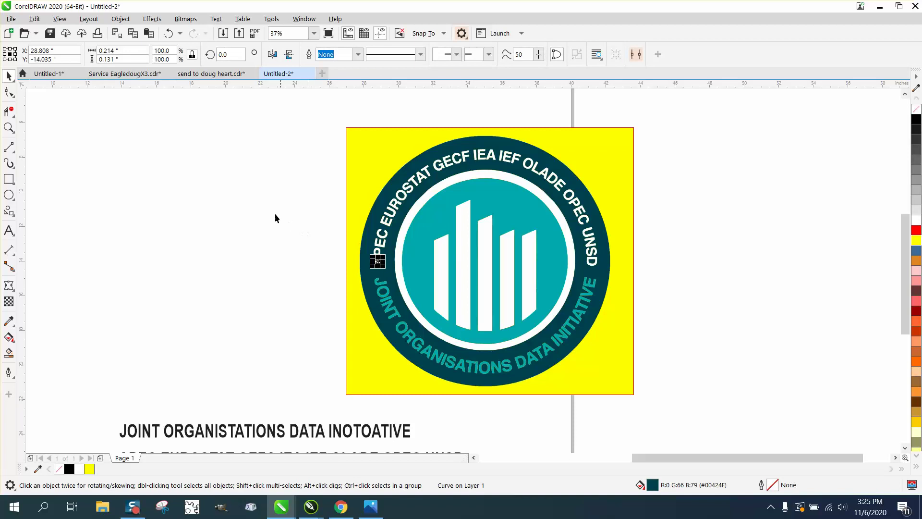
{"action": "left_click", "coordinate": [34, 19]}
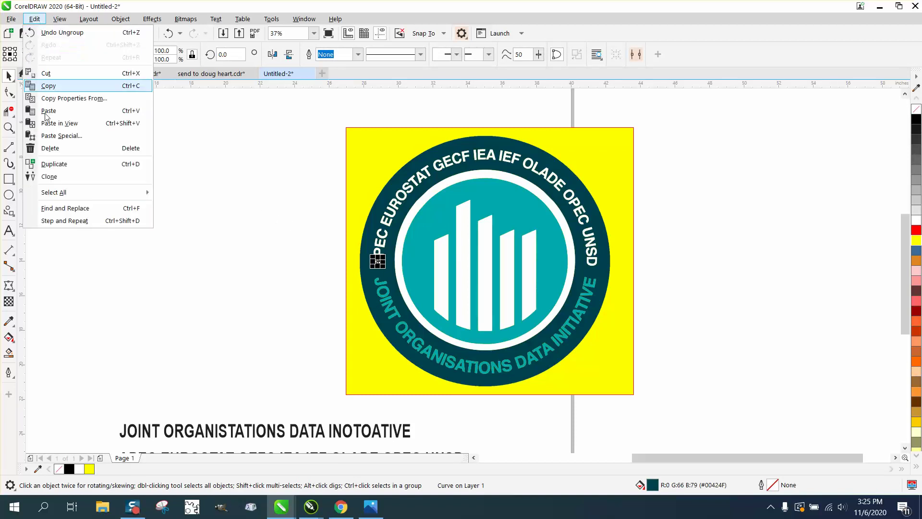
- Use Find and Replace with an eyedropped white uniform-fill query to select all white logo pieces
{"action": "left_click", "coordinate": [67, 209]}
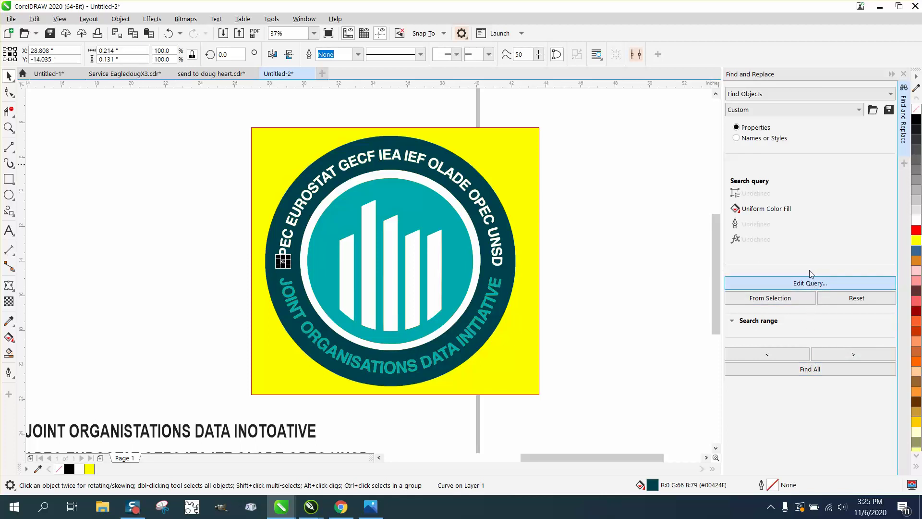
{"action": "left_click", "coordinate": [810, 283]}
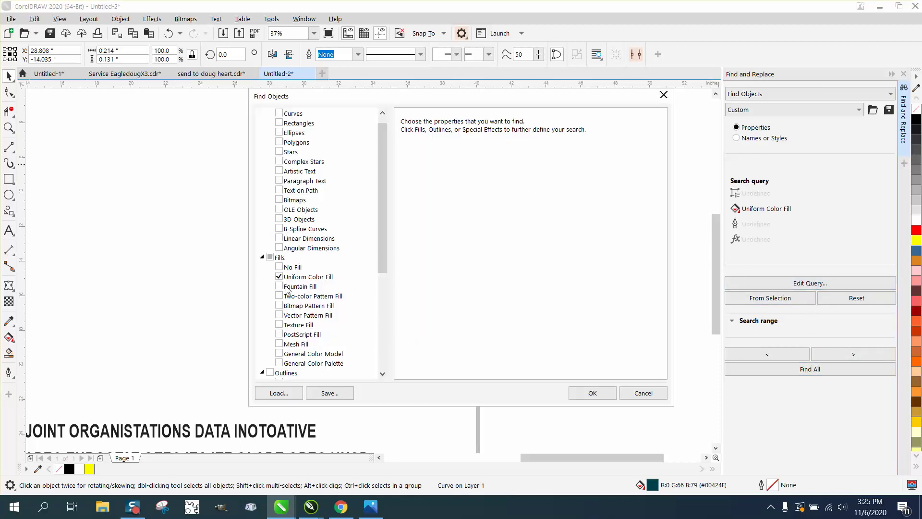
{"action": "left_click", "coordinate": [311, 278]}
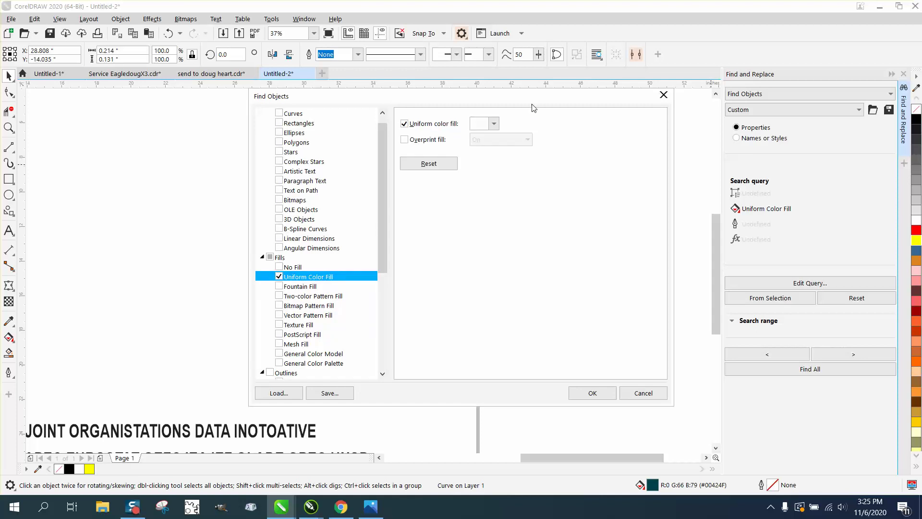
{"action": "left_click_drag", "start_coordinate": [532, 102], "coordinate": [697, 148]}
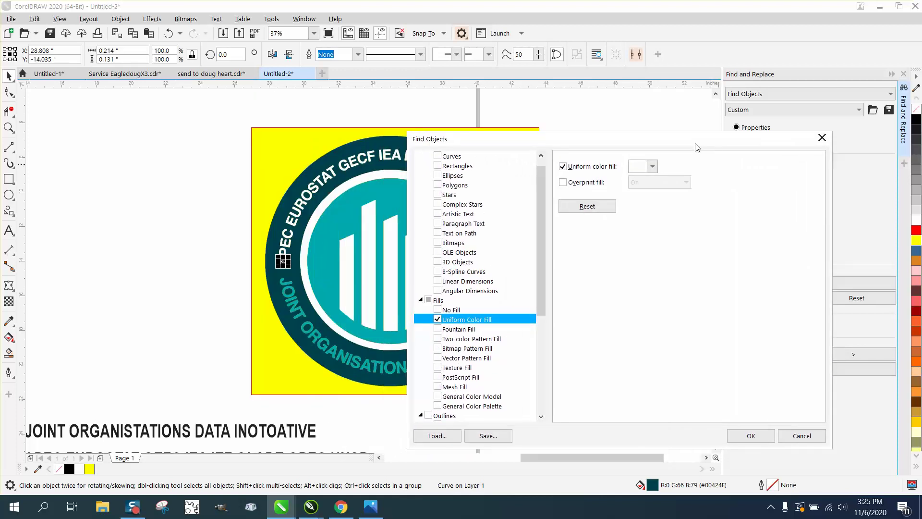
{"action": "left_click", "coordinate": [652, 166]}
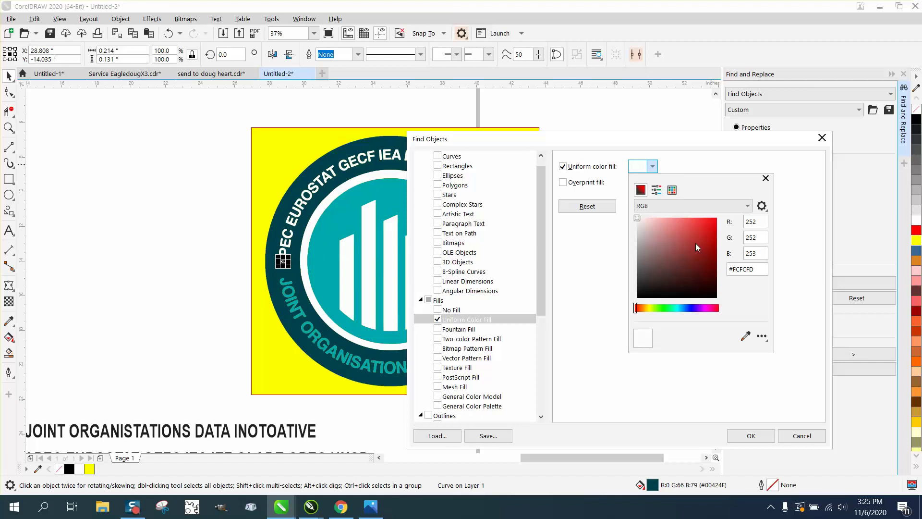
{"action": "left_click", "coordinate": [745, 335]}
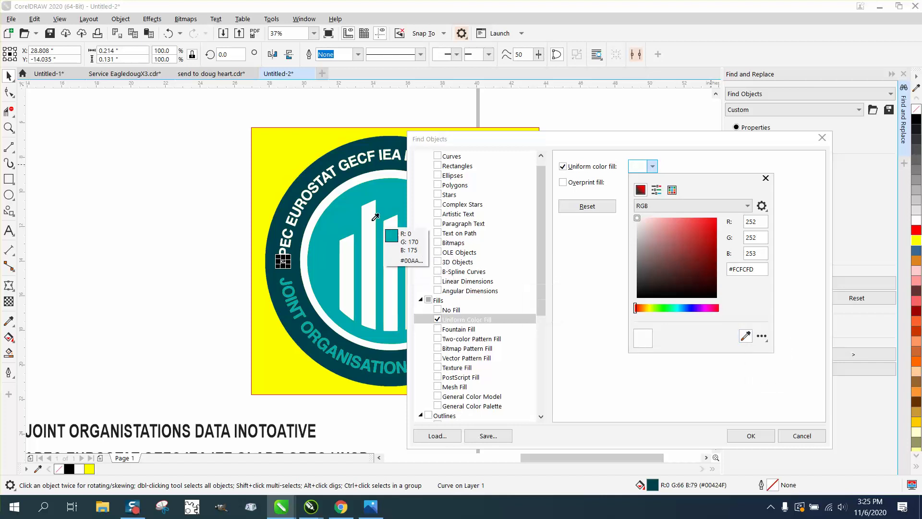
{"action": "left_click", "coordinate": [314, 193]}
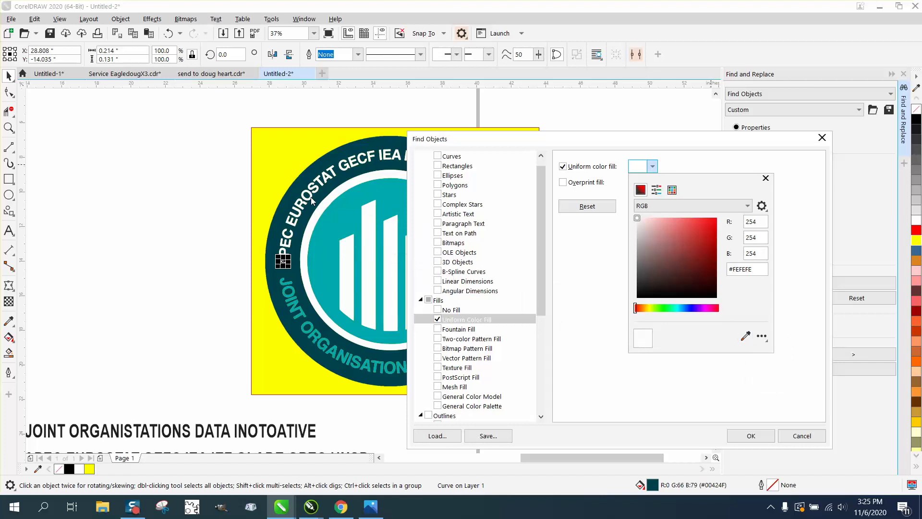
{"action": "left_click", "coordinate": [757, 435]}
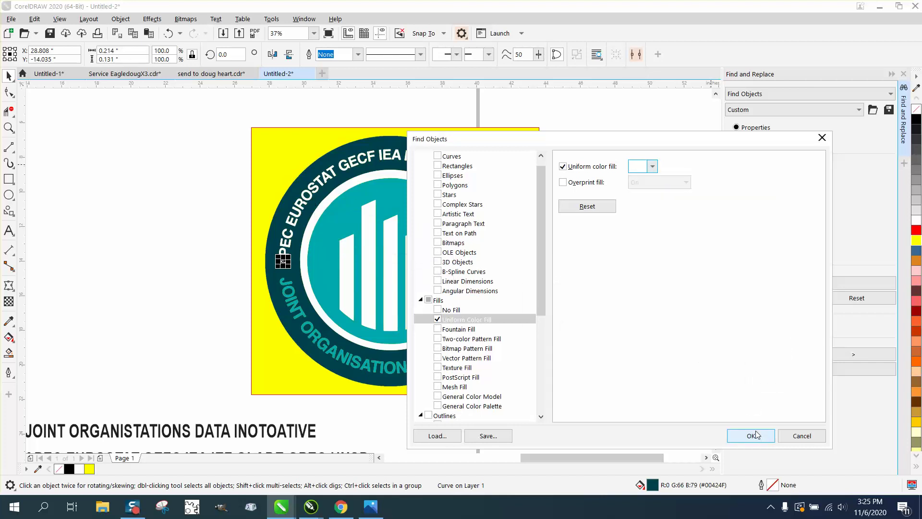
{"action": "left_click", "coordinate": [755, 434]}
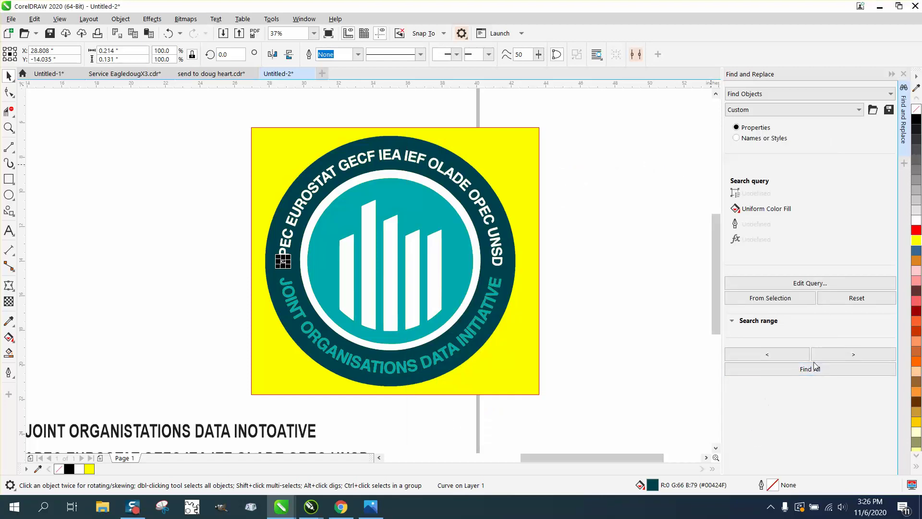
{"action": "left_click", "coordinate": [815, 368]}
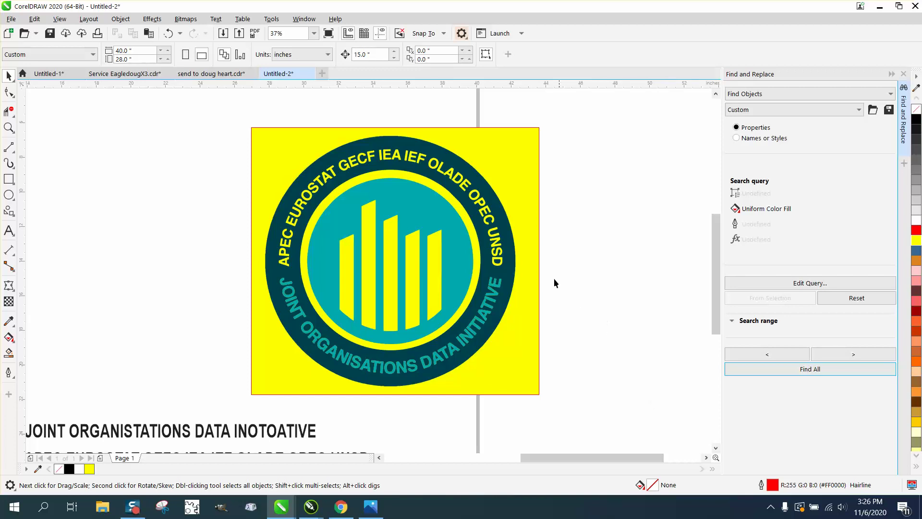
- Fill the dark teal outer ring and the teal inner circle with black
{"action": "left_click", "coordinate": [462, 235]}
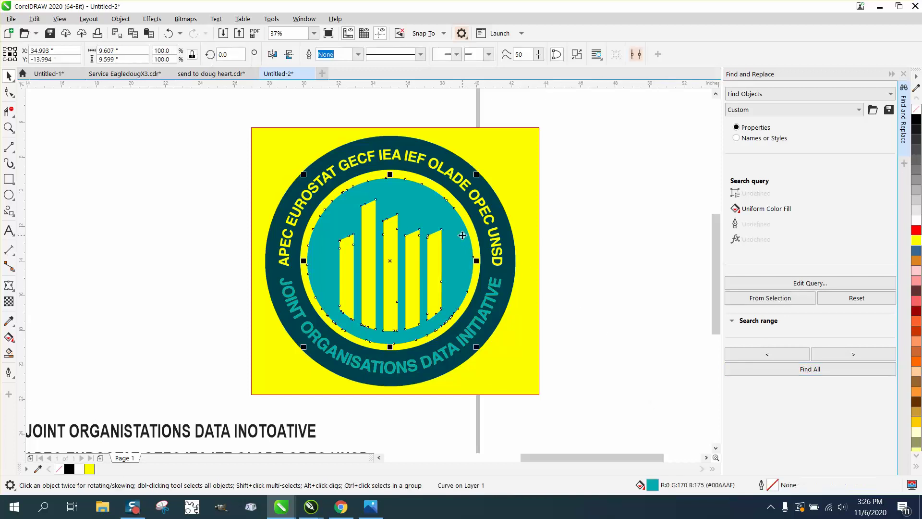
{"action": "left_click", "coordinate": [503, 212]}
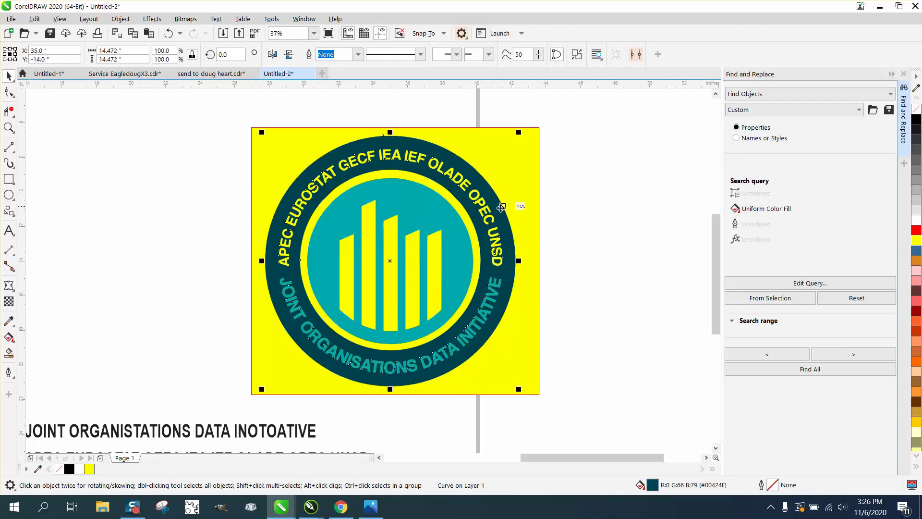
{"action": "left_click", "coordinate": [918, 120]}
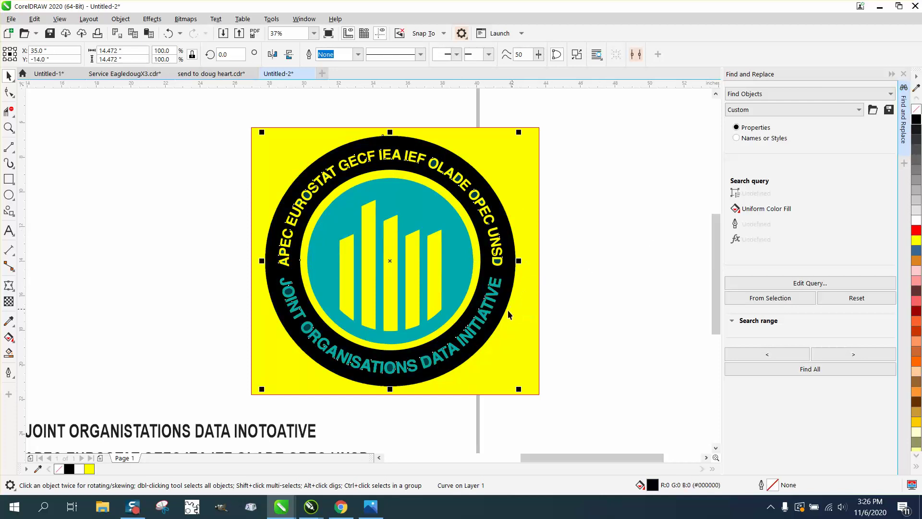
{"action": "left_click", "coordinate": [459, 259]}
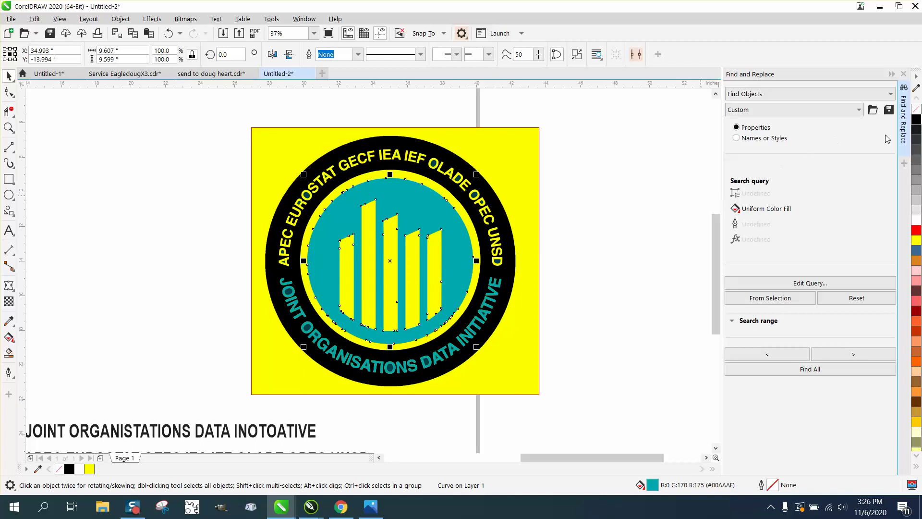
{"action": "left_click", "coordinate": [916, 120]}
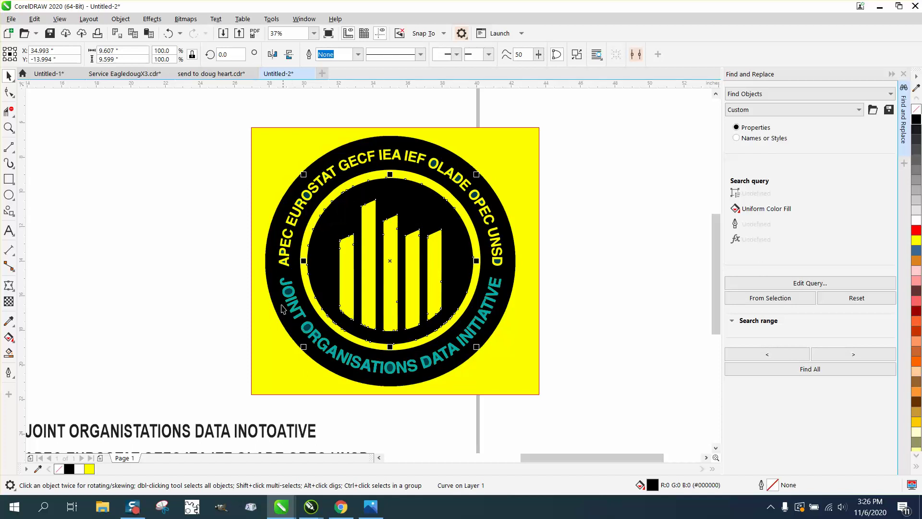
{"action": "left_click", "coordinate": [9, 127]}
- Zoom into the logo's left side and test-select the JO letters of the lower text
{"action": "left_click_drag", "start_coordinate": [233, 254], "coordinate": [344, 320]}
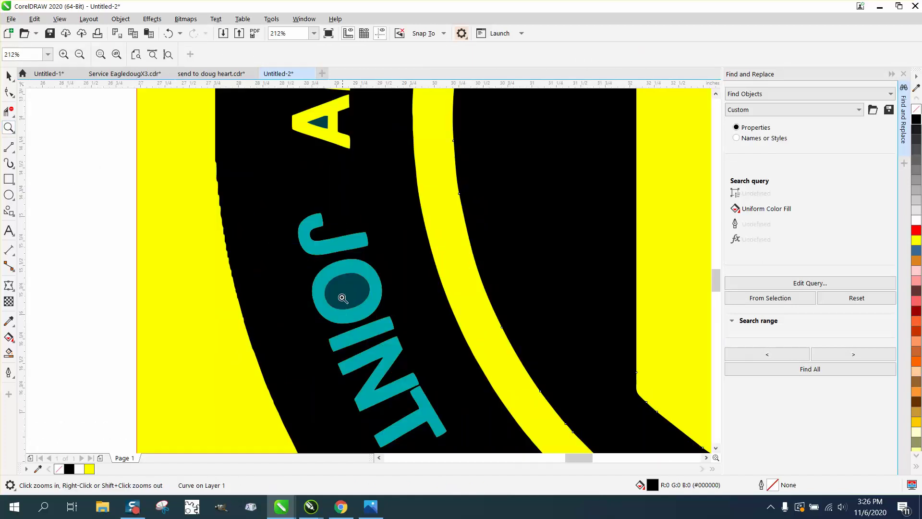
{"action": "scroll", "coordinate": [193, 186], "scroll_direction": "down", "scroll_amount": 4}
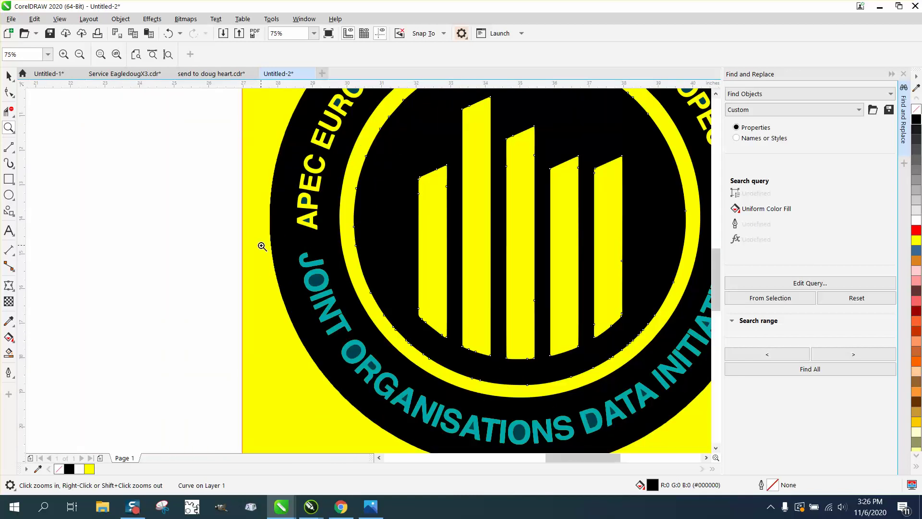
{"action": "right_click", "coordinate": [262, 246]}
{"action": "left_click", "coordinate": [8, 76]}
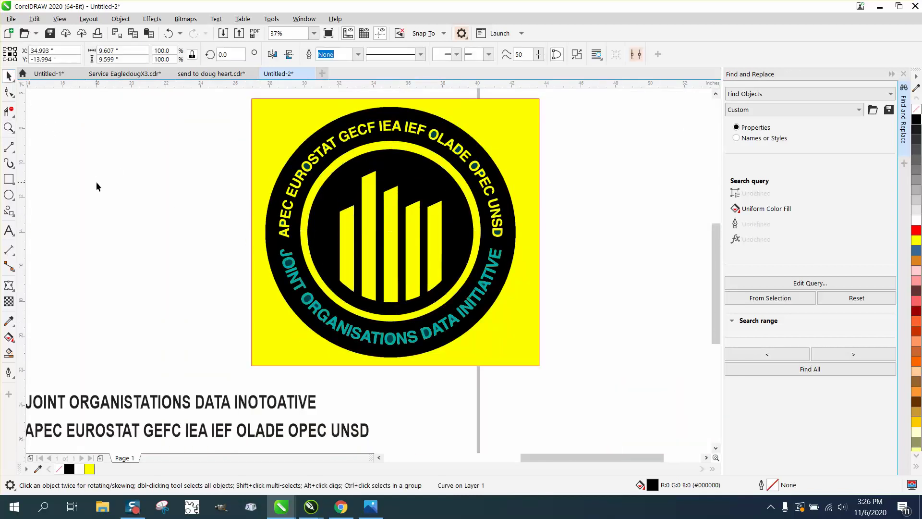
{"action": "left_click", "coordinate": [97, 187]}
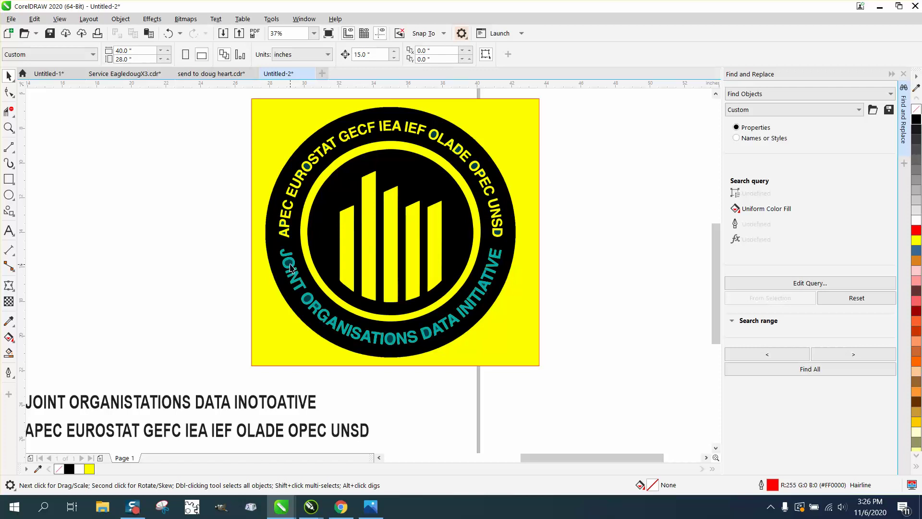
{"action": "left_click", "coordinate": [290, 267]}
{"action": "left_click", "coordinate": [367, 272]}
- Zoom into the lower-left lettering and inspect the letters of DATA by selecting them
{"action": "left_click", "coordinate": [9, 127]}
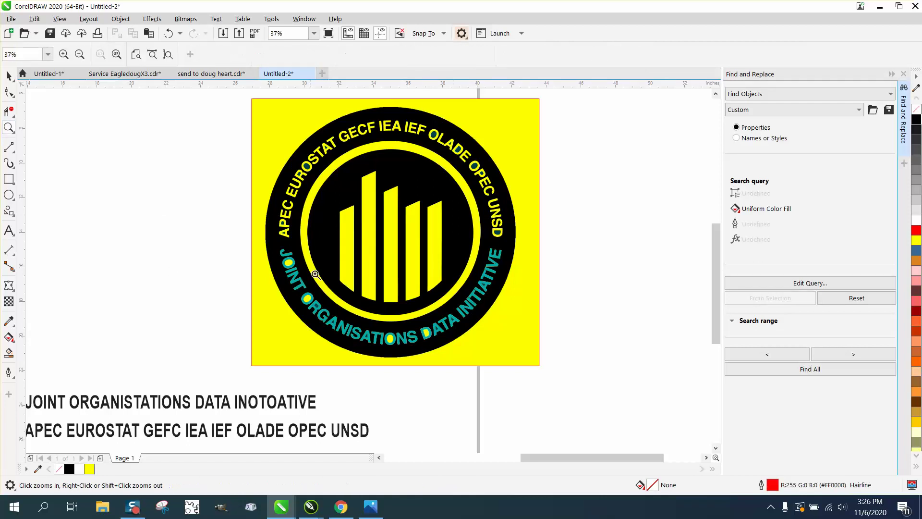
{"action": "left_click_drag", "start_coordinate": [282, 274], "coordinate": [437, 376]}
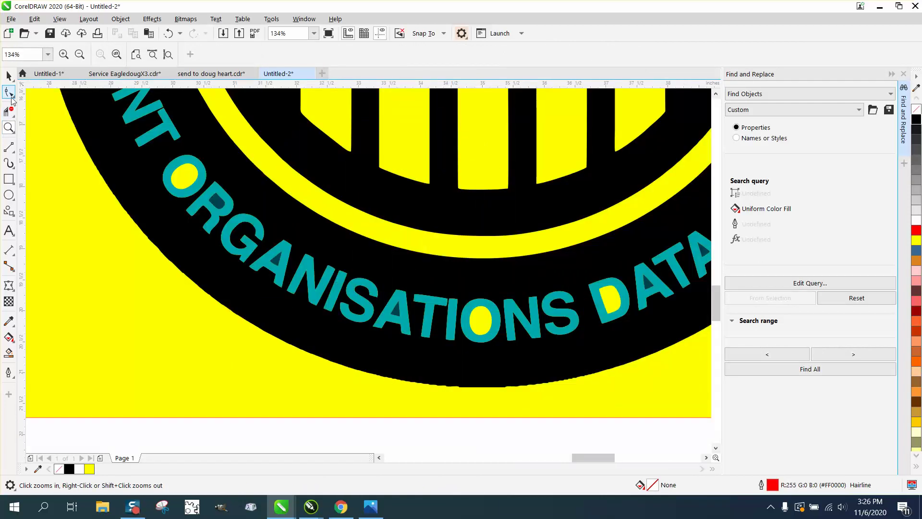
{"action": "left_click", "coordinate": [8, 75]}
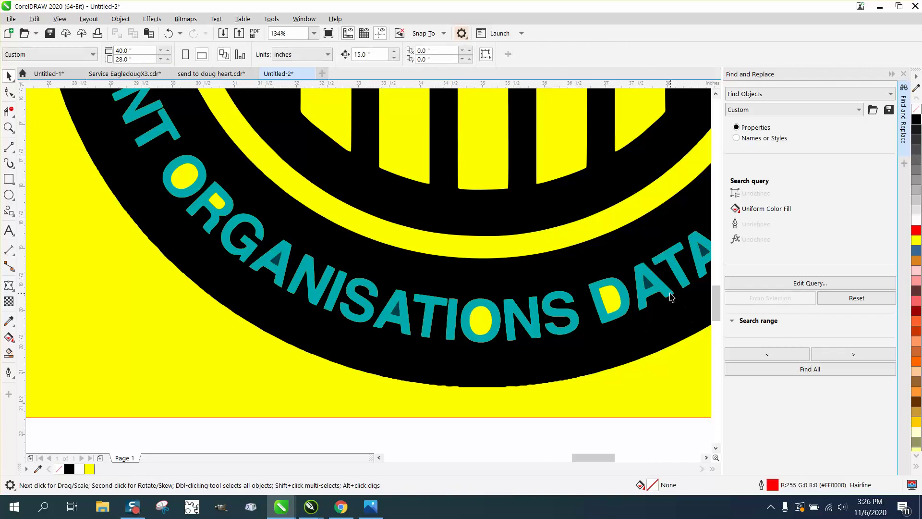
{"action": "left_click", "coordinate": [651, 286]}
{"action": "key", "text": "Escape"}
{"action": "left_click", "coordinate": [702, 255]}
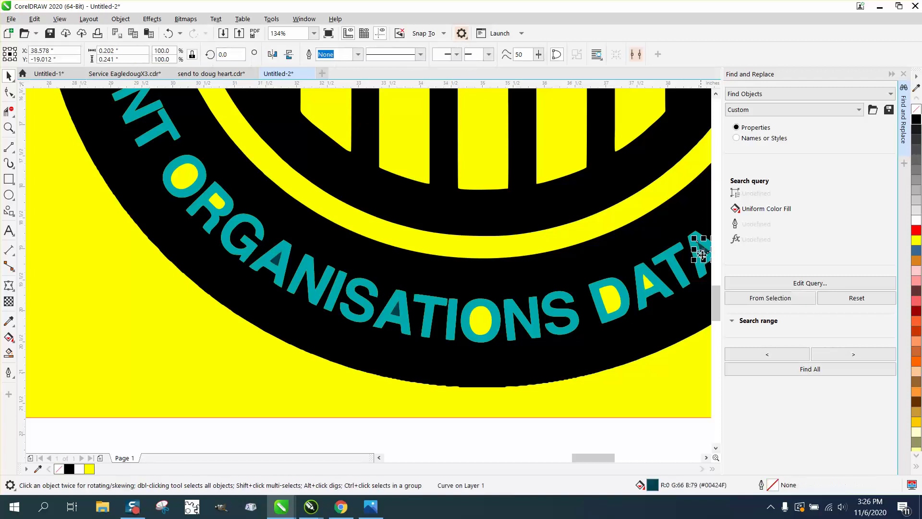
{"action": "key", "text": "Escape"}
{"action": "left_click_drag", "start_coordinate": [610, 457], "coordinate": [637, 459]}
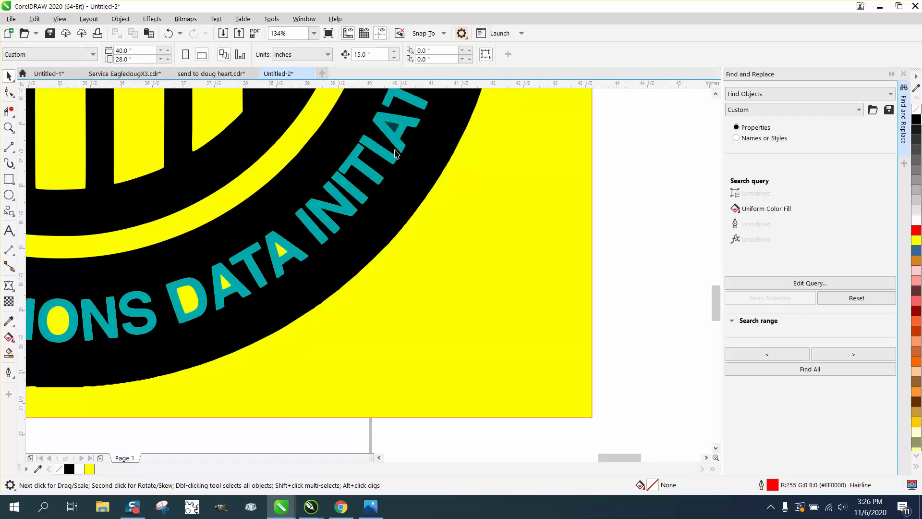
{"action": "left_click_drag", "start_coordinate": [716, 302], "coordinate": [713, 289]}
{"action": "scroll", "coordinate": [650, 289], "scroll_direction": "down", "scroll_amount": 3}
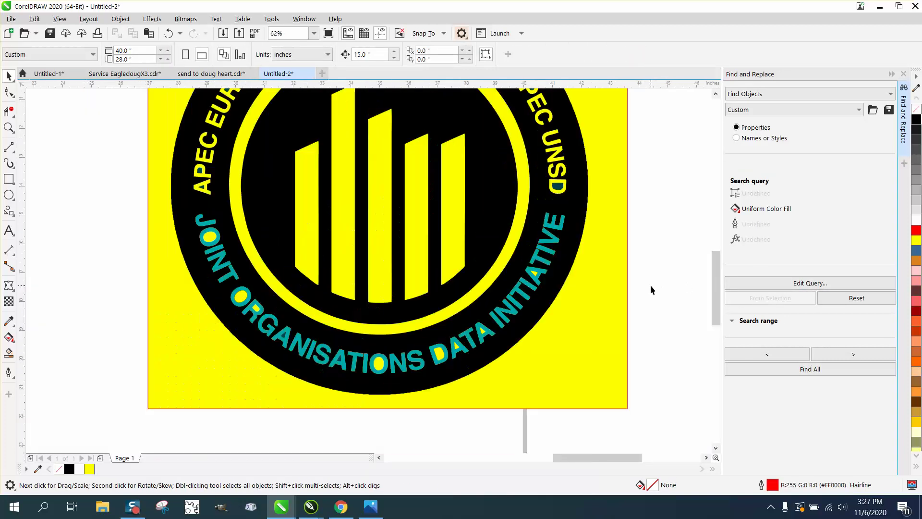
- Find all objects with the teal #00AAAF uniform fill, then paste the letters back and deselect
{"action": "left_click", "coordinate": [793, 287]}
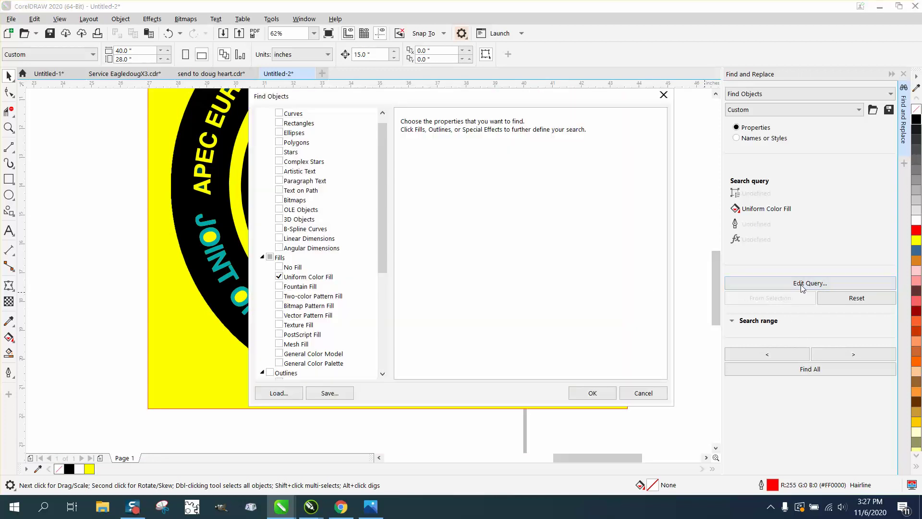
{"action": "left_click", "coordinate": [322, 281]}
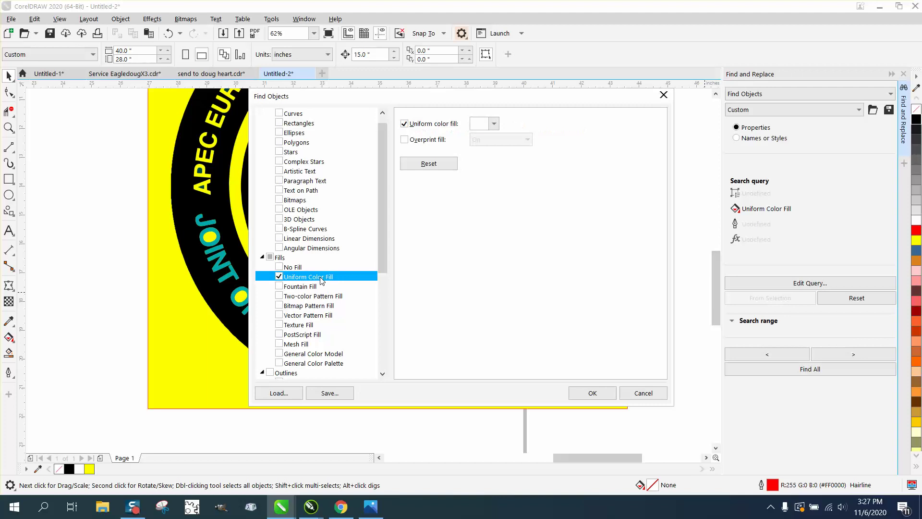
{"action": "left_click", "coordinate": [486, 124]}
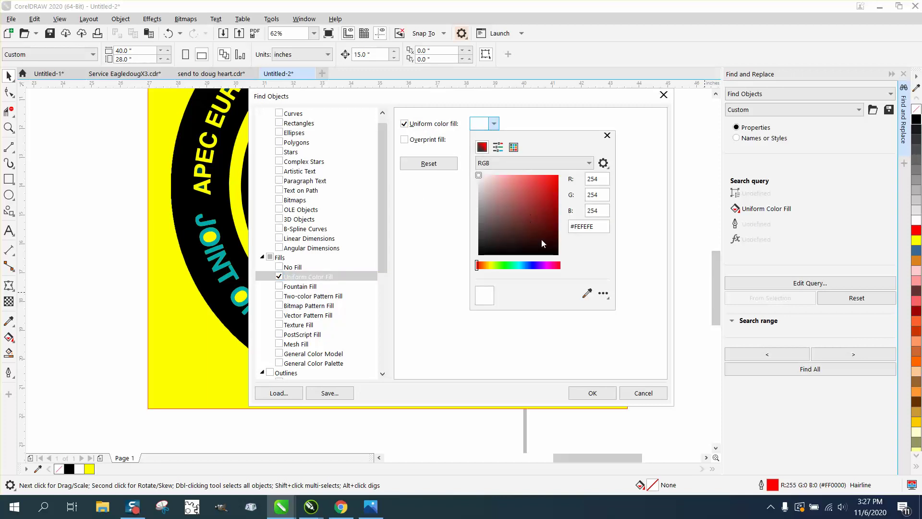
{"action": "left_click", "coordinate": [587, 293]}
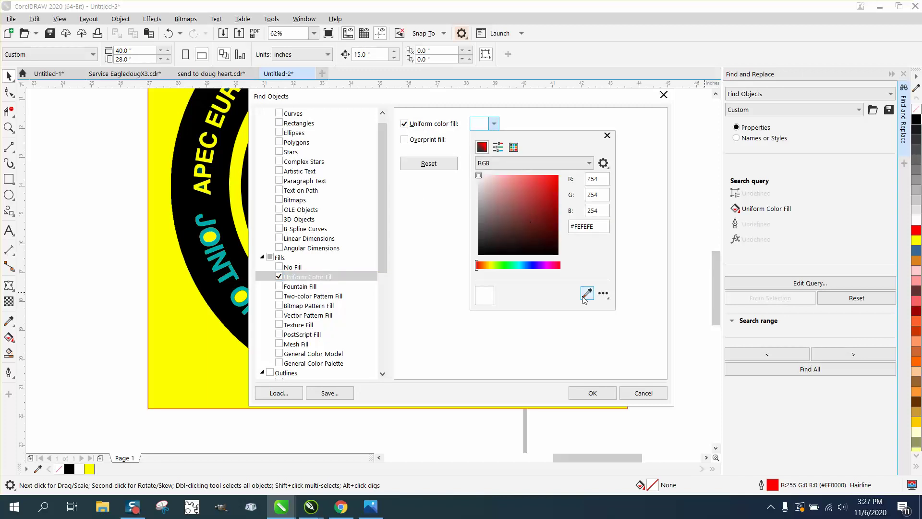
{"action": "left_click", "coordinate": [215, 220]}
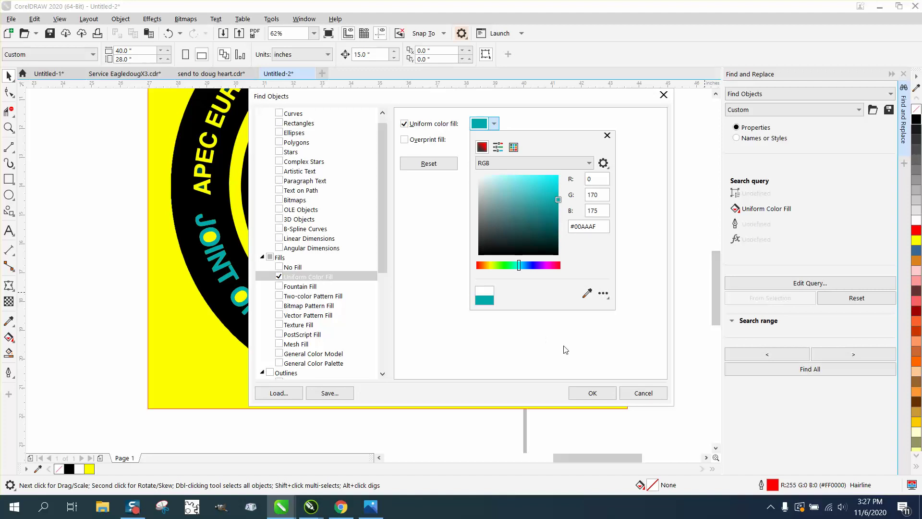
{"action": "left_click", "coordinate": [598, 393]}
{"action": "left_click", "coordinate": [601, 394]}
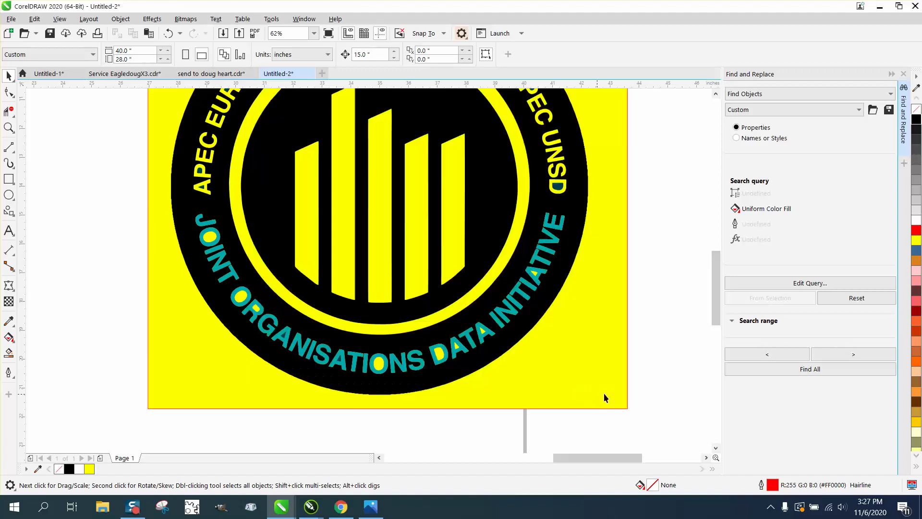
{"action": "left_click", "coordinate": [783, 369]}
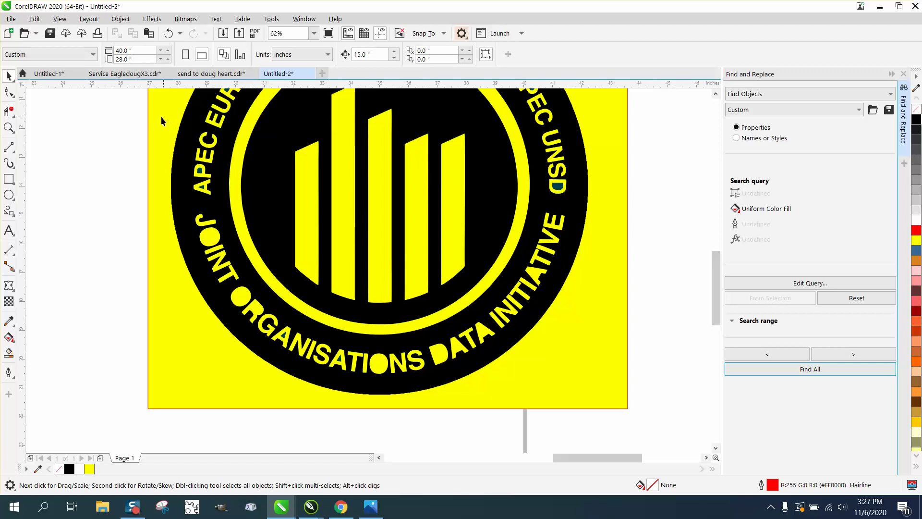
{"action": "left_click", "coordinate": [150, 35]}
{"action": "left_click", "coordinate": [126, 239]}
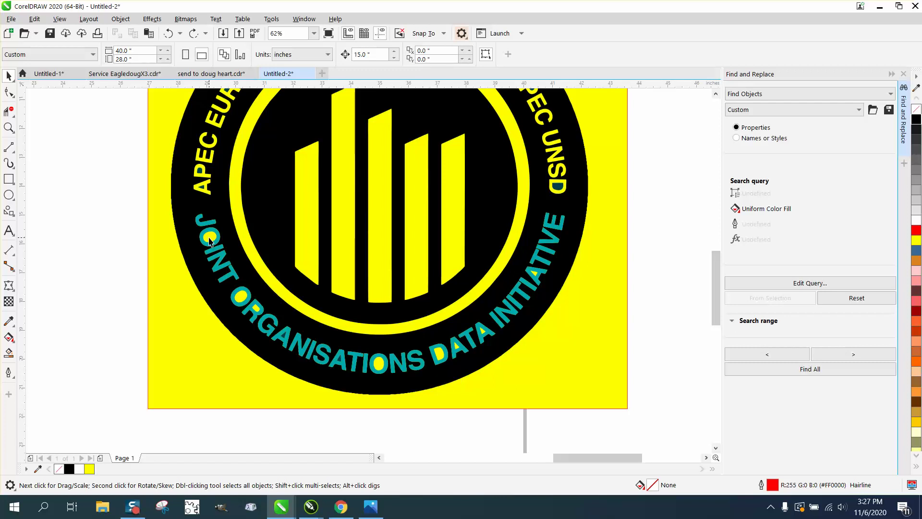
- Delete the yellow background and make the O of JOINT unfilled with a red outline
{"action": "left_click", "coordinate": [209, 239]}
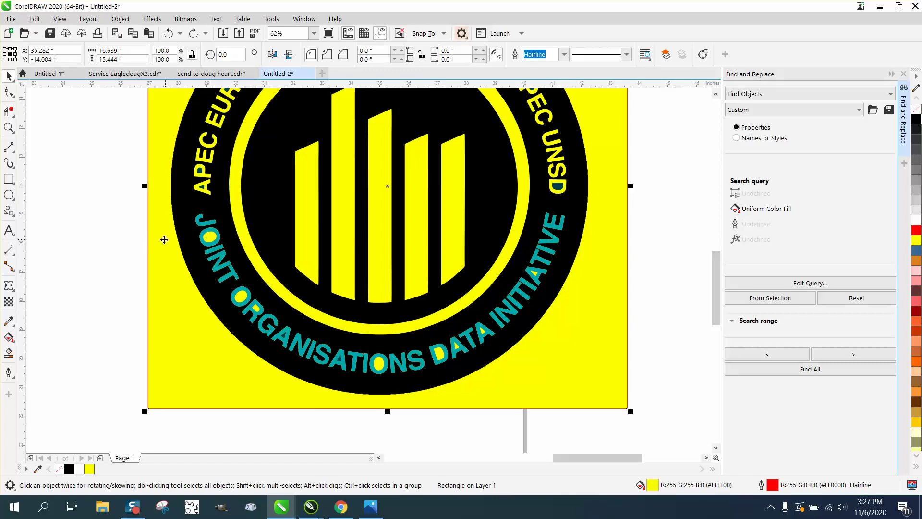
{"action": "key", "text": "Delete"}
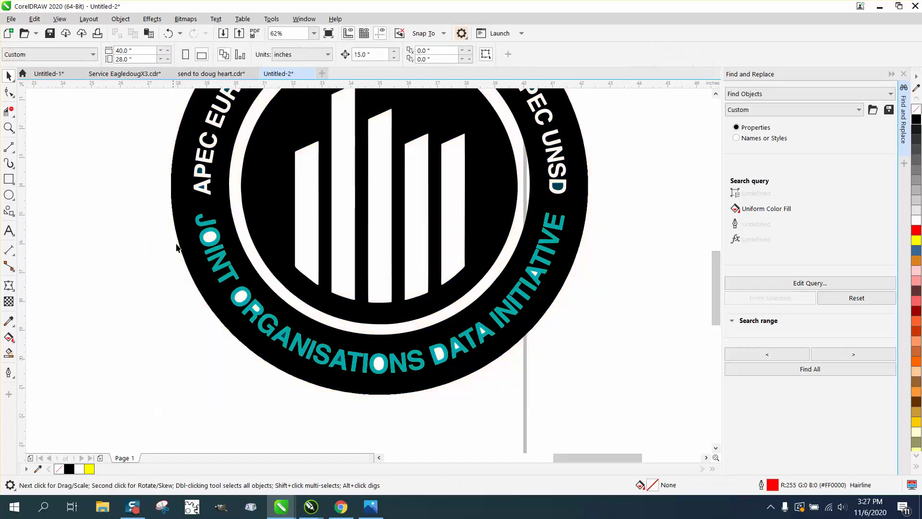
{"action": "left_click", "coordinate": [215, 238]}
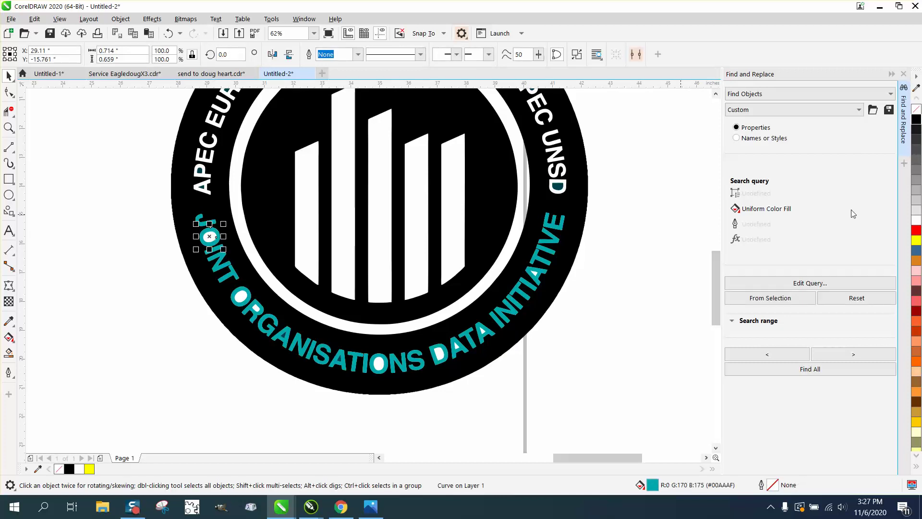
{"action": "left_click", "coordinate": [916, 109]}
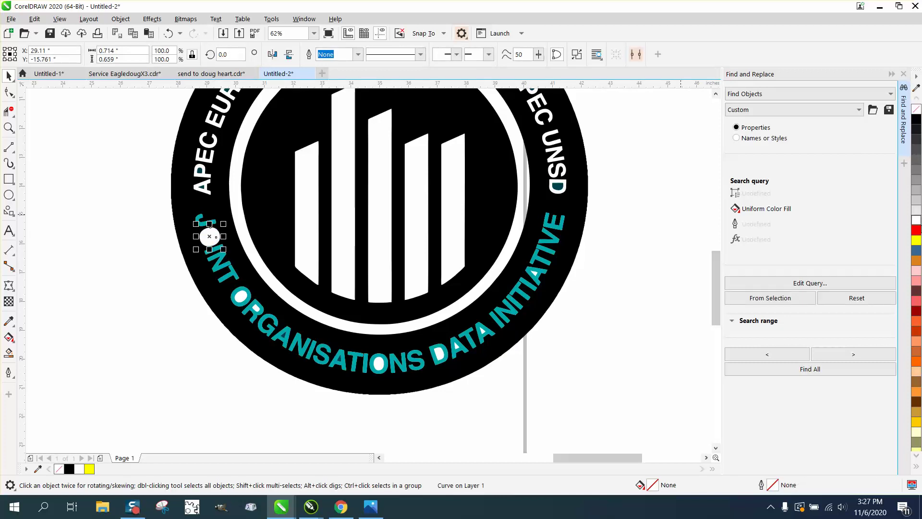
{"action": "right_click", "coordinate": [918, 232]}
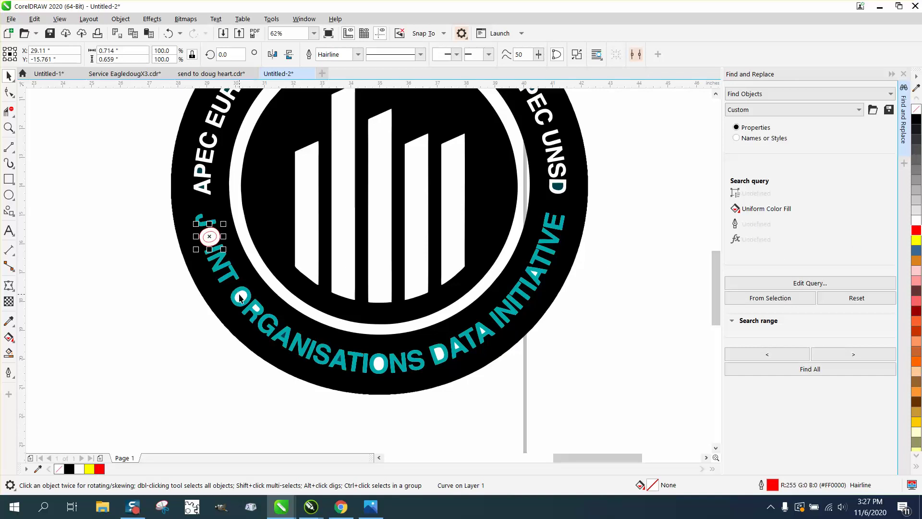
- Remove the fill from all JOINT ORGANISATIONS DATA INITIATIVE letters and outline them in red
{"action": "left_click_drag", "start_coordinate": [152, 207], "coordinate": [643, 416]}
{"action": "left_click", "coordinate": [916, 110]}
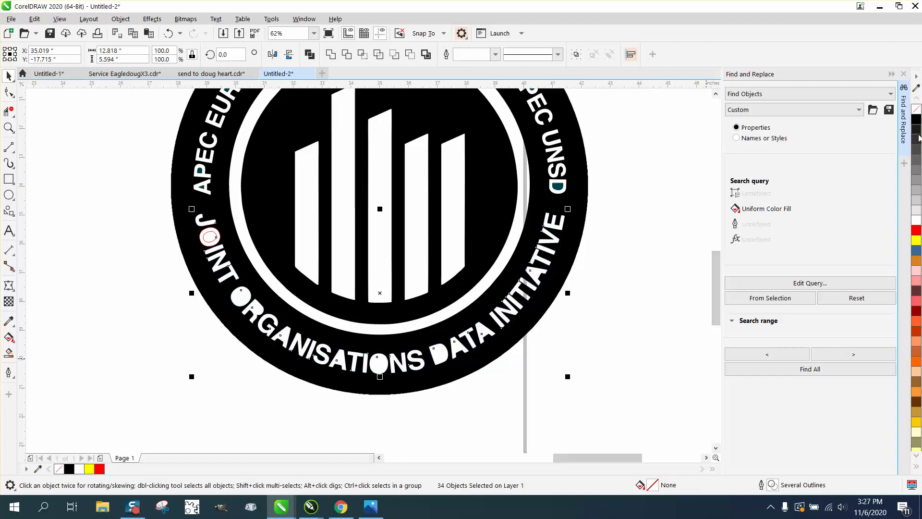
{"action": "right_click", "coordinate": [918, 234]}
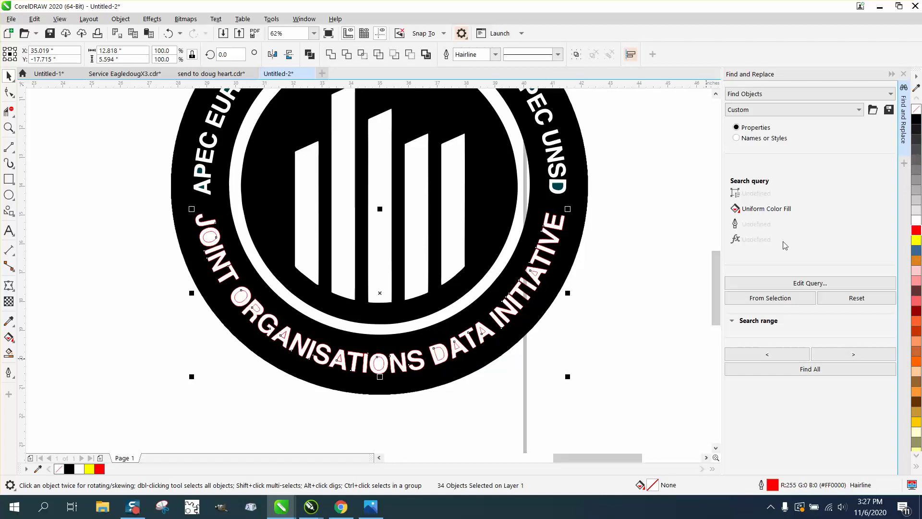
{"action": "left_click", "coordinate": [655, 294]}
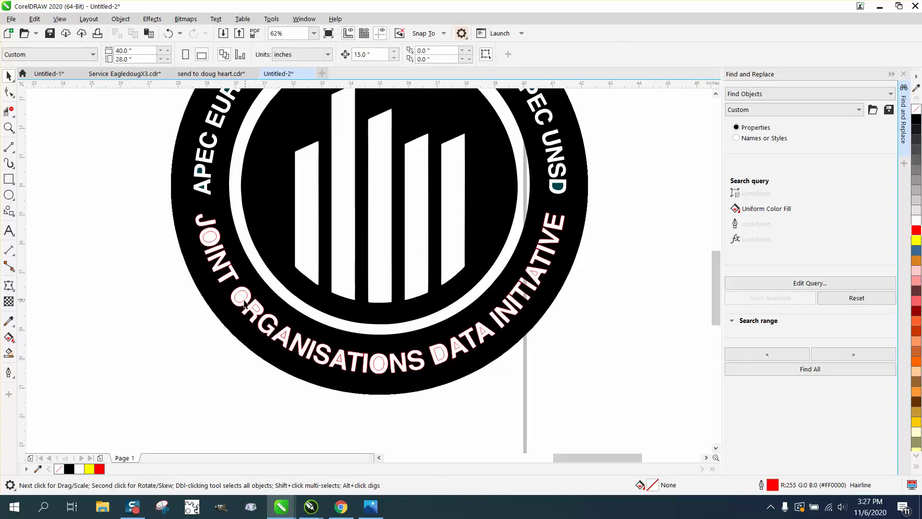
{"action": "scroll", "coordinate": [197, 266], "scroll_direction": "down", "scroll_amount": 1}
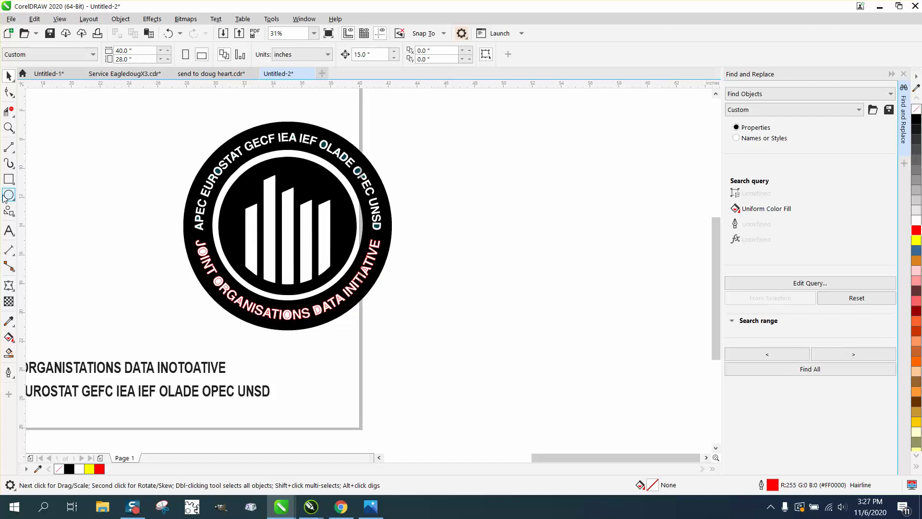
- Draw a wide yellow rectangle across the logo and send it to the back of the page
{"action": "left_click", "coordinate": [9, 179]}
{"action": "left_click_drag", "start_coordinate": [123, 154], "coordinate": [525, 329]}
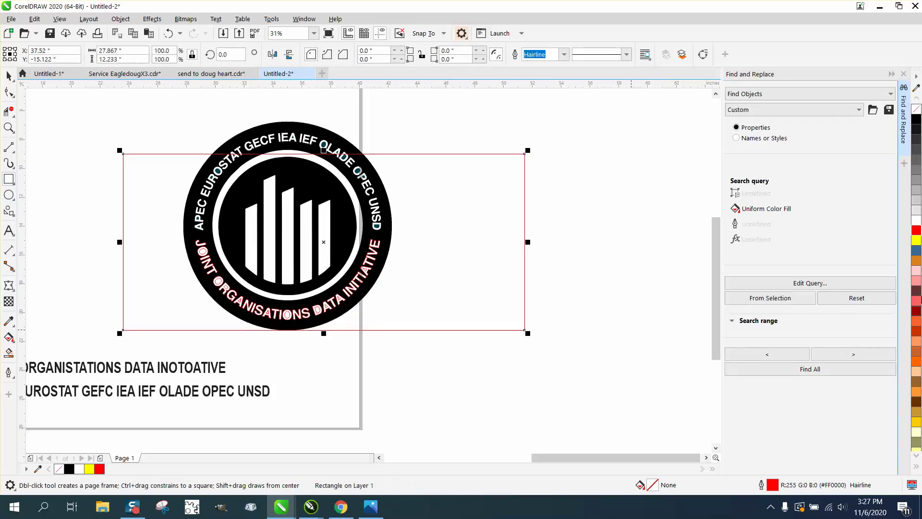
{"action": "left_click", "coordinate": [917, 242]}
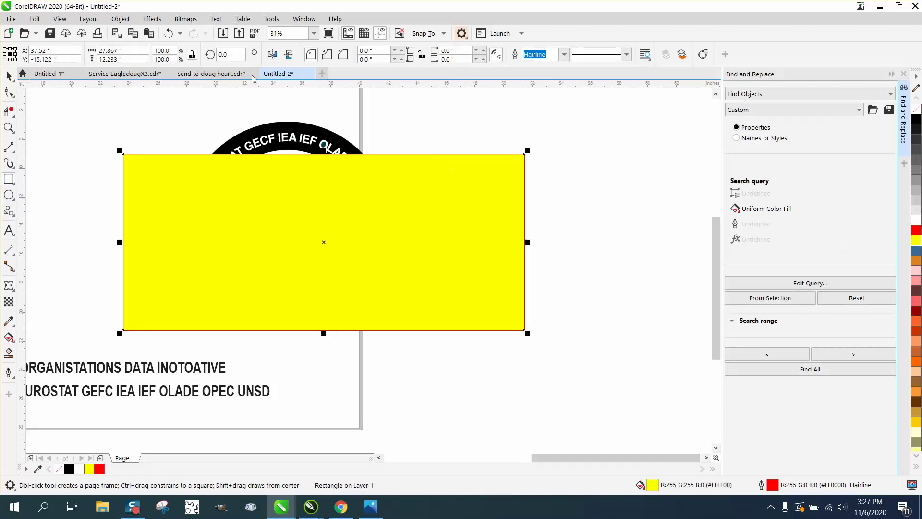
{"action": "left_click", "coordinate": [121, 18]}
{"action": "mouse_move", "coordinate": [133, 197]}
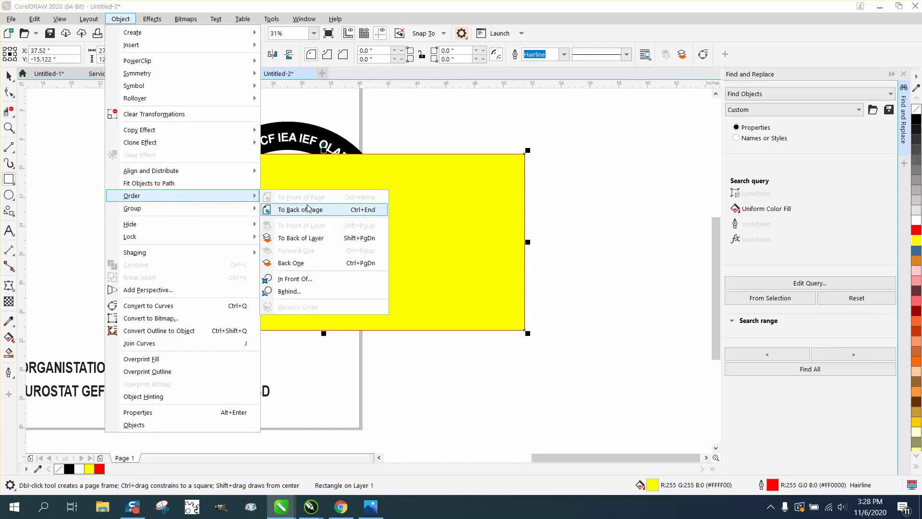
{"action": "left_click", "coordinate": [309, 208]}
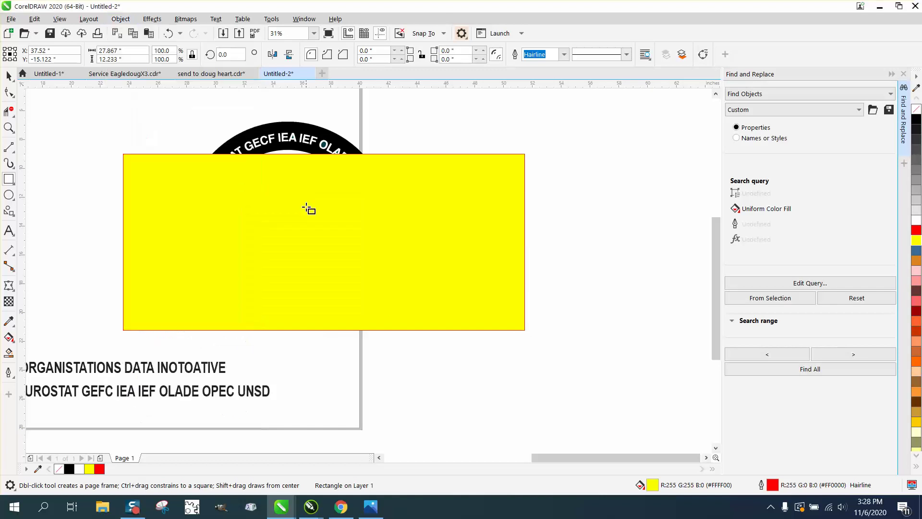
- Zoom in on the logo to check the yellow showing through the unfilled lettering
{"action": "left_click", "coordinate": [9, 127]}
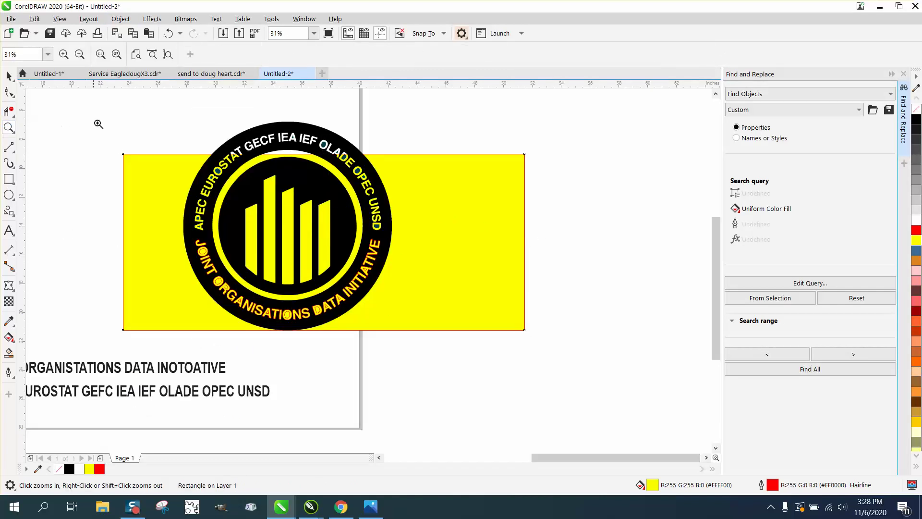
{"action": "left_click", "coordinate": [8, 75]}
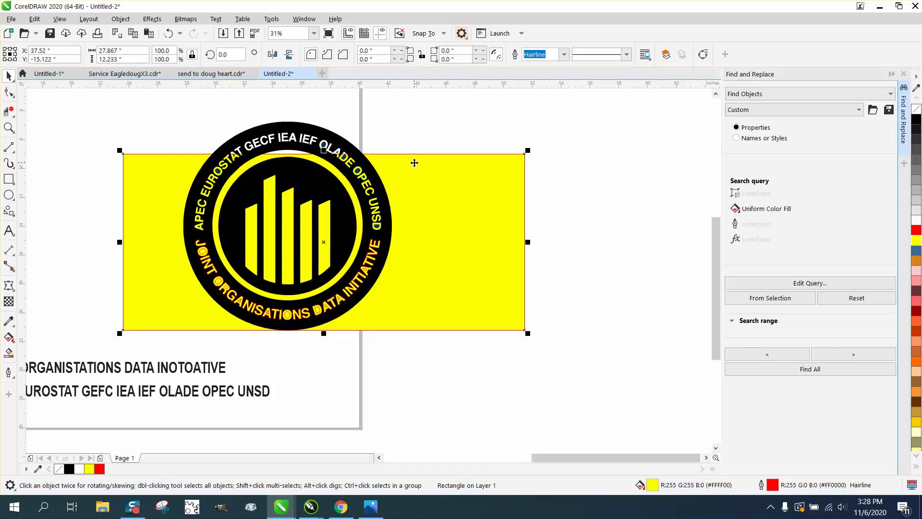
{"action": "left_click", "coordinate": [9, 127]}
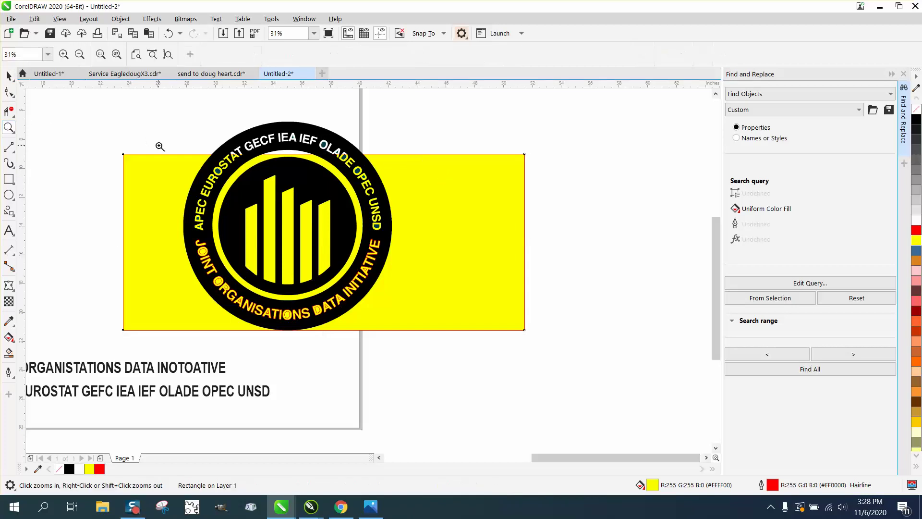
{"action": "left_click", "coordinate": [346, 289]}
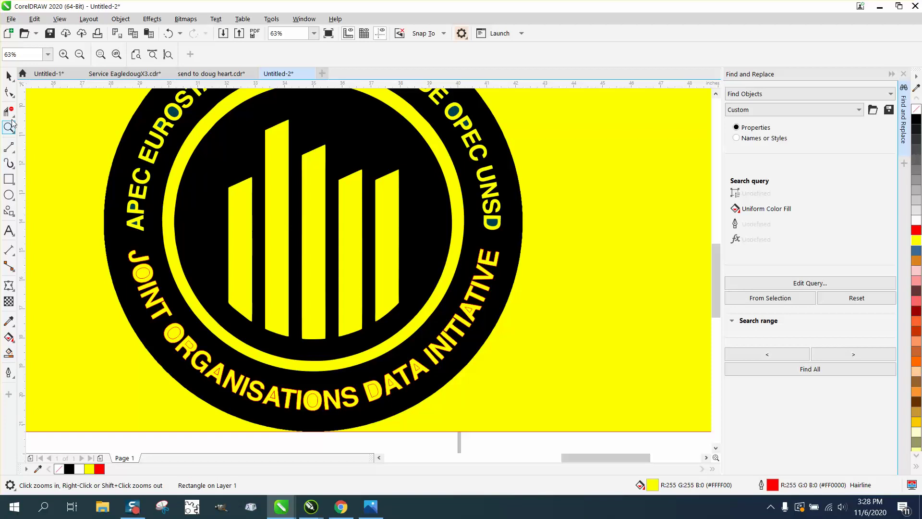
- Use Smart Fill to fill the O, R and G counters in ORGANISATIONS black
{"action": "left_click", "coordinate": [8, 75]}
{"action": "left_click", "coordinate": [125, 169]}
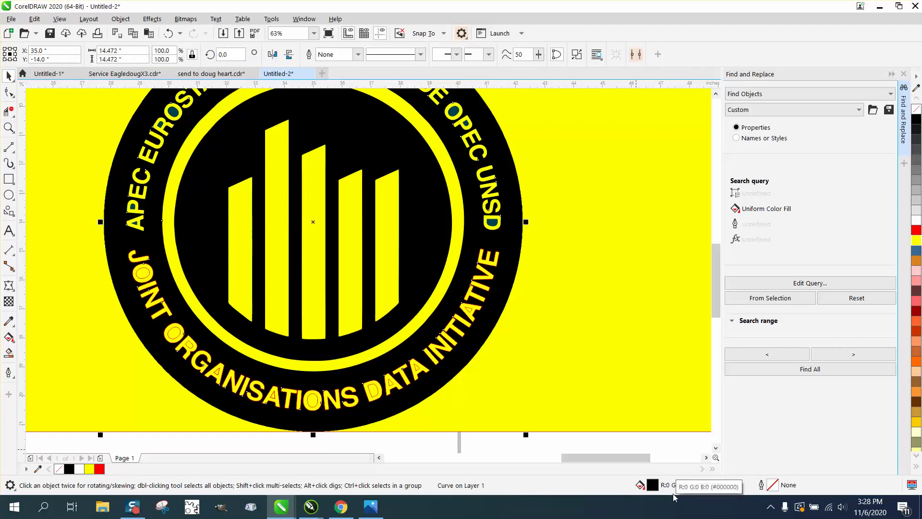
{"action": "left_click", "coordinate": [6, 355]}
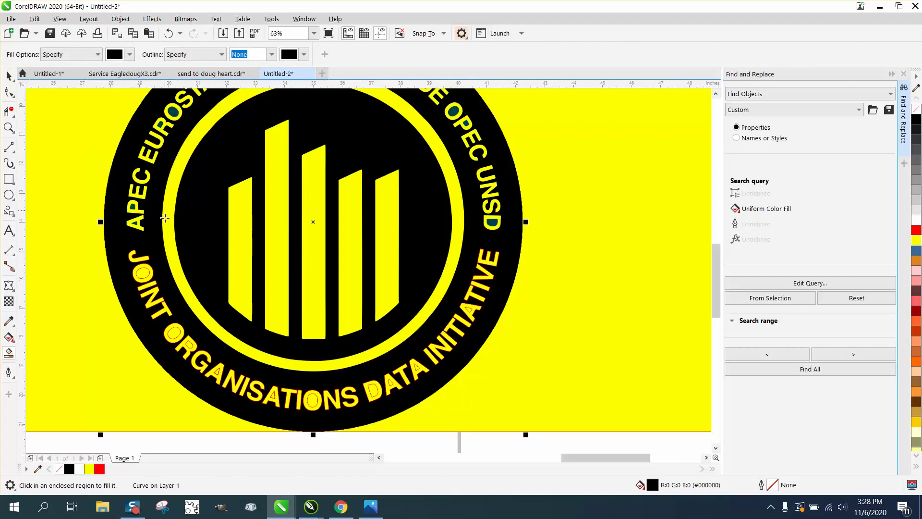
{"action": "left_click", "coordinate": [174, 332]}
{"action": "left_click", "coordinate": [189, 343]}
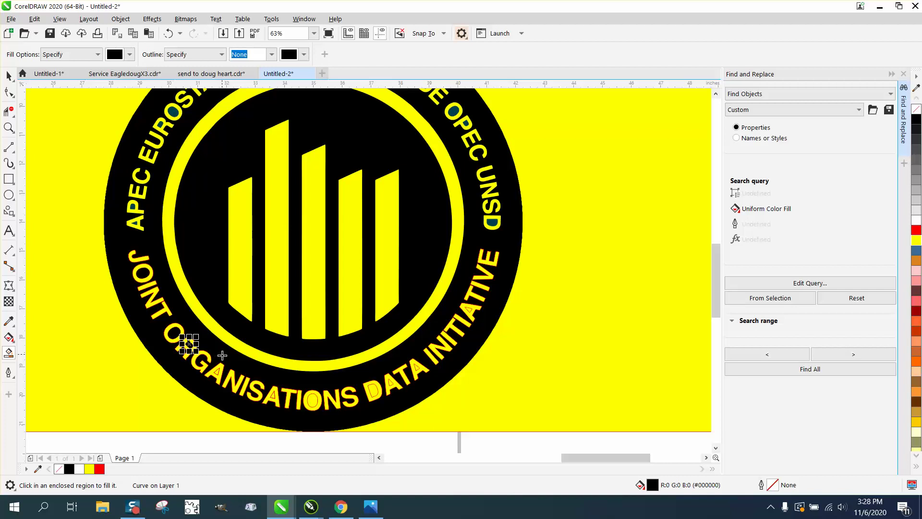
{"action": "left_click", "coordinate": [218, 370]}
- Fill the A, O and D counters, both A's in DATA, and INITIATIVE's A black
{"action": "left_click", "coordinate": [9, 127]}
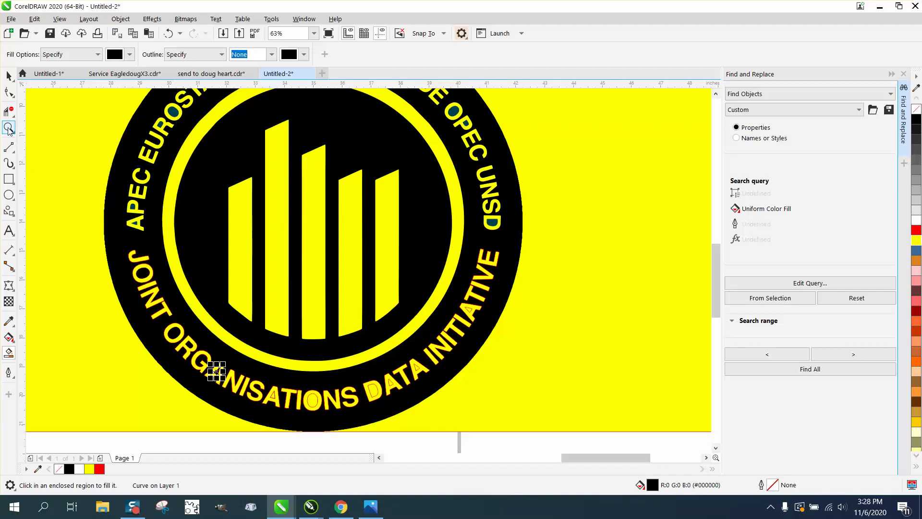
{"action": "left_click_drag", "start_coordinate": [180, 340], "coordinate": [471, 434]}
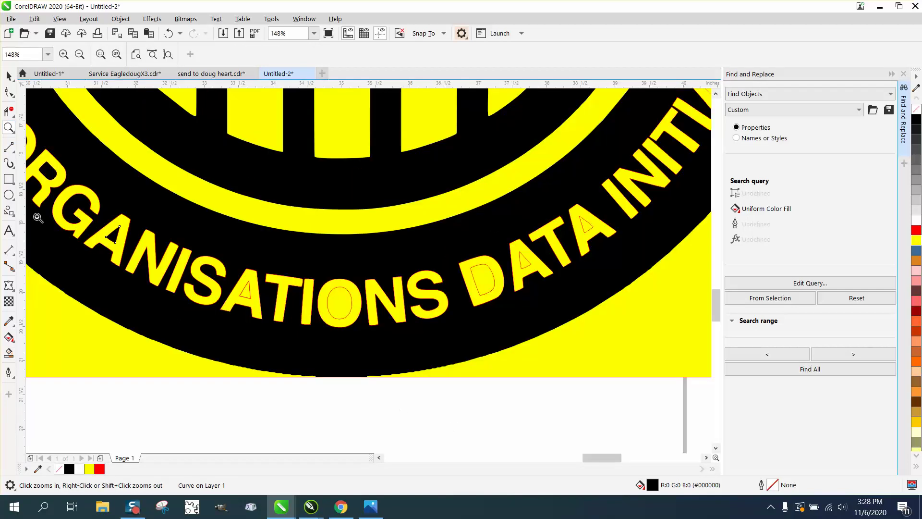
{"action": "left_click", "coordinate": [11, 353]}
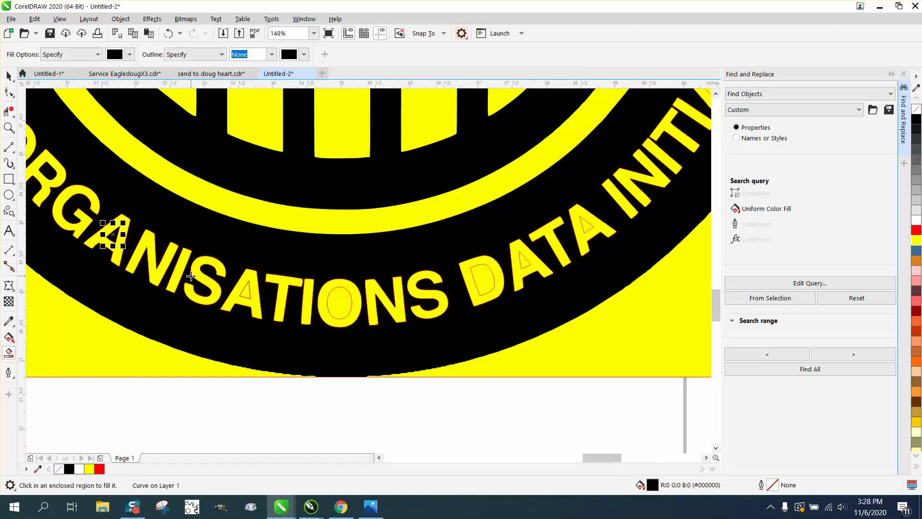
{"action": "left_click", "coordinate": [244, 291]}
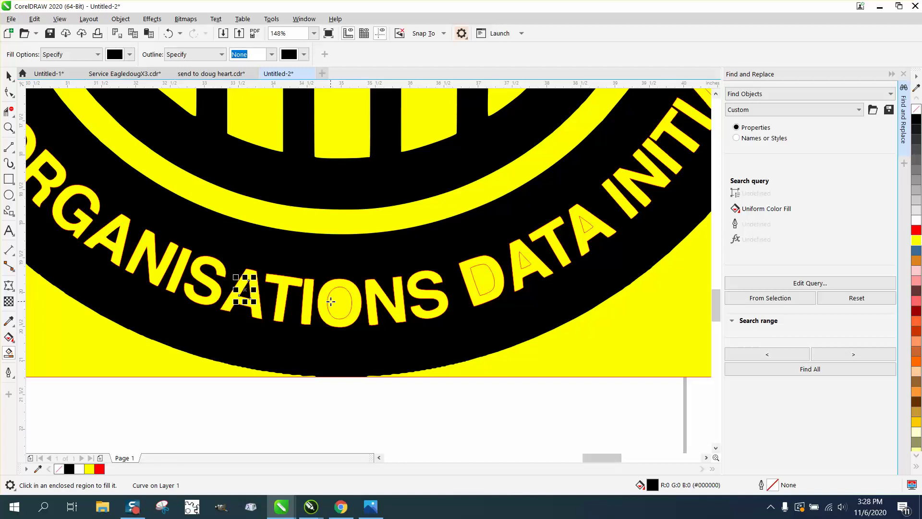
{"action": "left_click", "coordinate": [331, 302]}
{"action": "left_click", "coordinate": [486, 275]}
{"action": "left_click", "coordinate": [526, 261]}
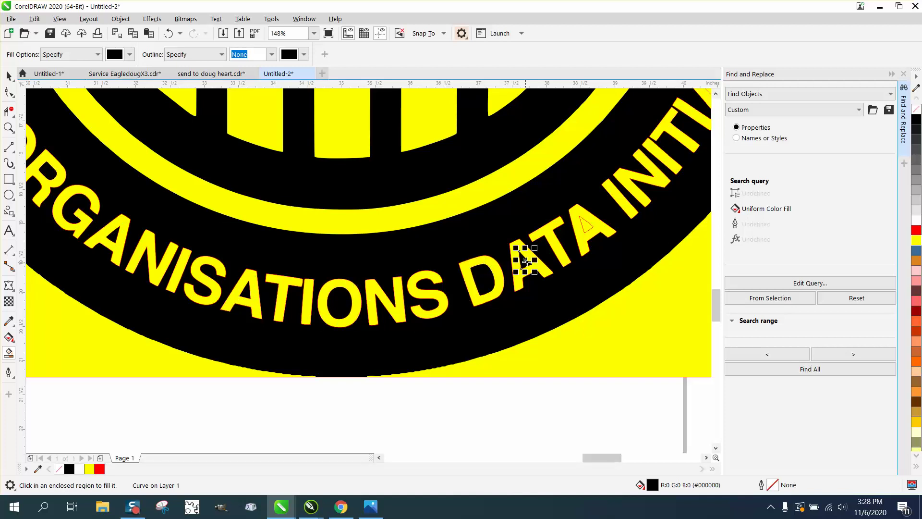
{"action": "left_click", "coordinate": [584, 230]}
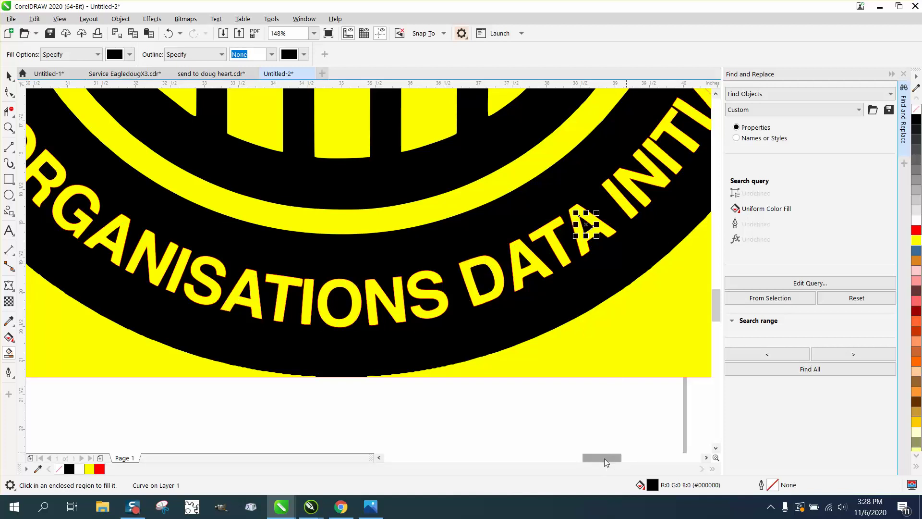
{"action": "left_click_drag", "start_coordinate": [605, 458], "coordinate": [618, 459]}
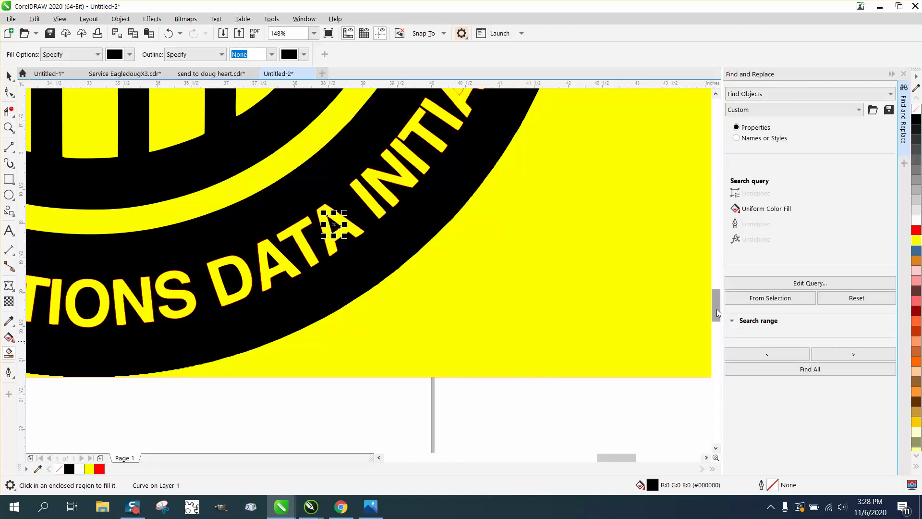
{"action": "left_click_drag", "start_coordinate": [717, 309], "coordinate": [715, 295]}
{"action": "left_click", "coordinate": [456, 248]}
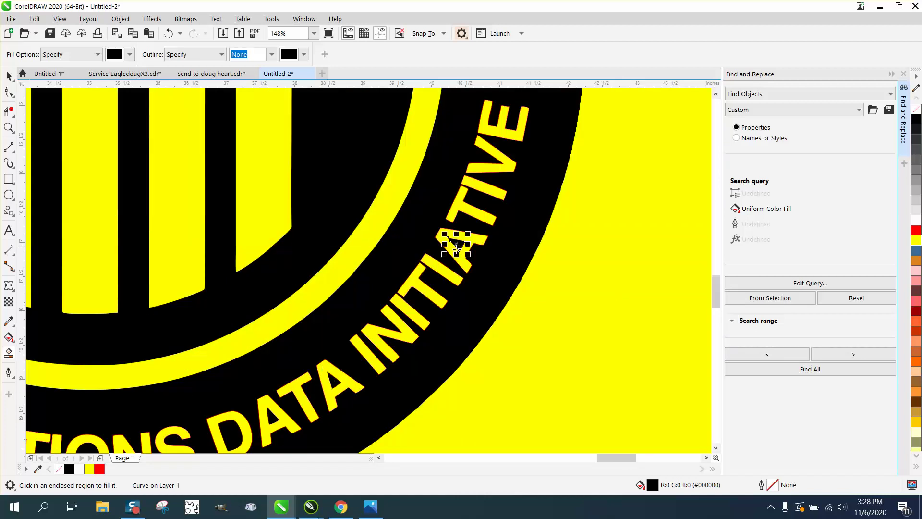
{"action": "scroll", "coordinate": [456, 247], "scroll_direction": "down", "scroll_amount": 5}
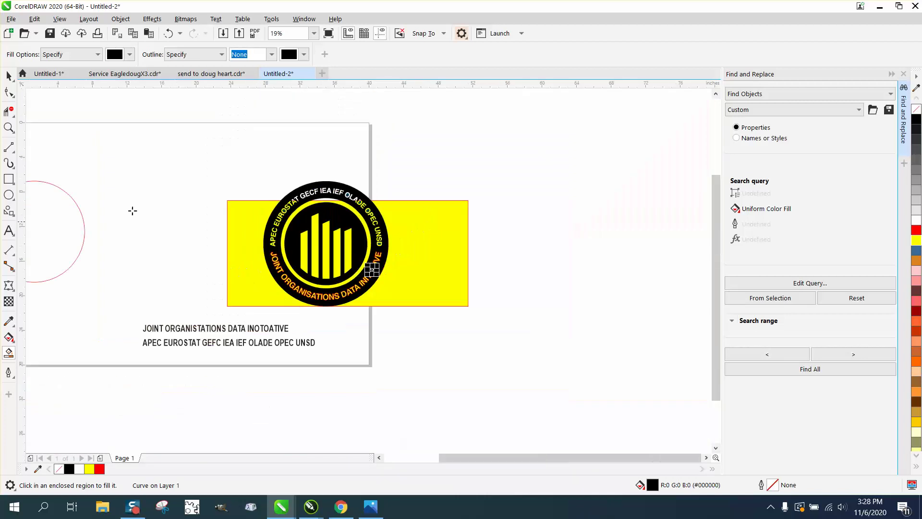
- Remove the outlines from all 59 selected logo pieces
{"action": "left_click", "coordinate": [9, 76]}
{"action": "left_click_drag", "start_coordinate": [361, 307], "coordinate": [437, 317]}
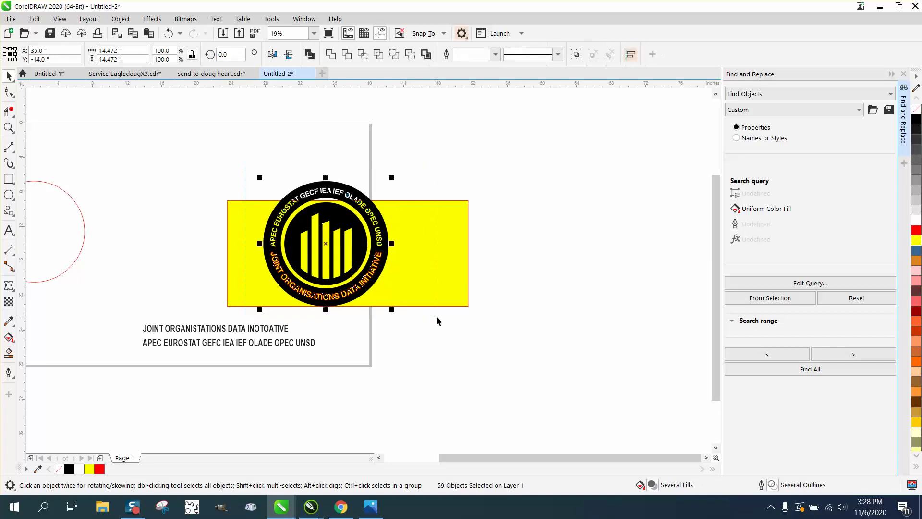
{"action": "right_click", "coordinate": [916, 109]}
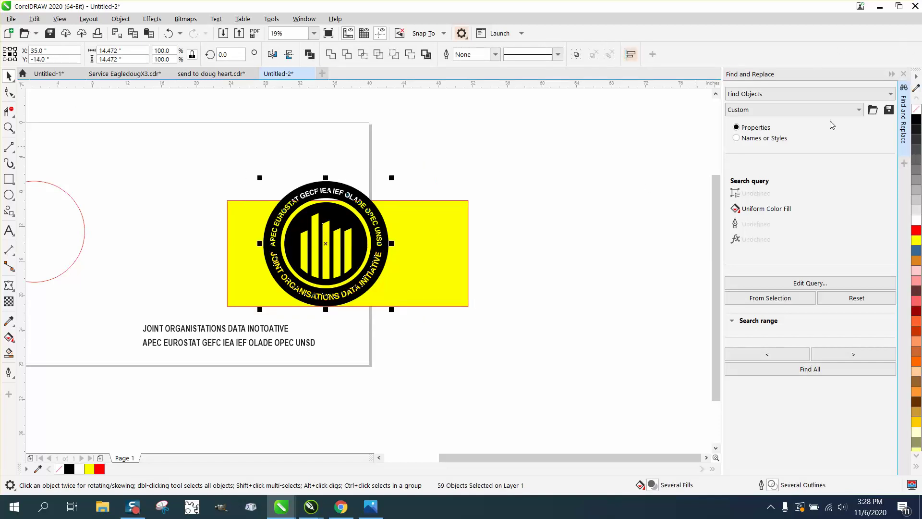
- Stretch the yellow rectangle's top edge upward so it backs the whole logo
{"action": "left_click", "coordinate": [419, 211]}
{"action": "left_click_drag", "start_coordinate": [362, 191], "coordinate": [355, 165]}
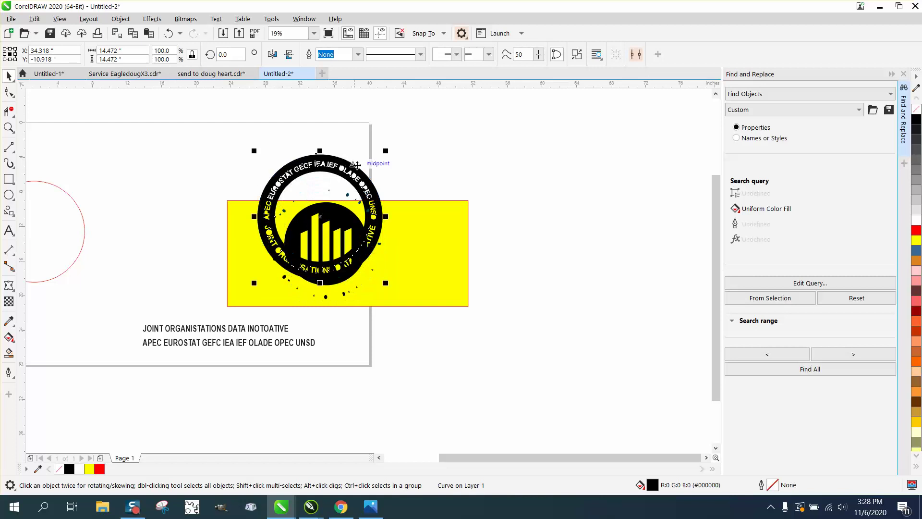
{"action": "left_click", "coordinate": [168, 33]}
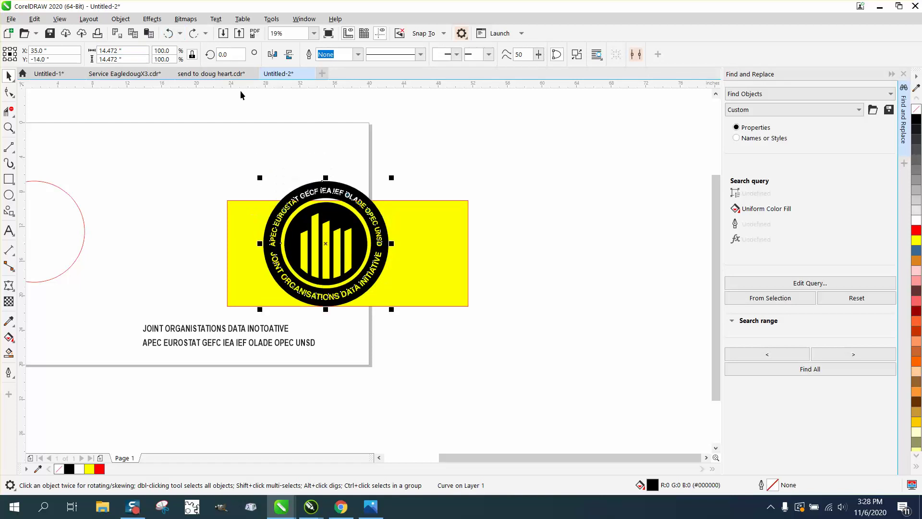
{"action": "left_click", "coordinate": [248, 211]}
{"action": "left_click_drag", "start_coordinate": [348, 198], "coordinate": [349, 166]}
- Widen the yellow rectangle to about 48.6 inches and move the text ring right of the emblem
{"action": "left_click", "coordinate": [9, 127]}
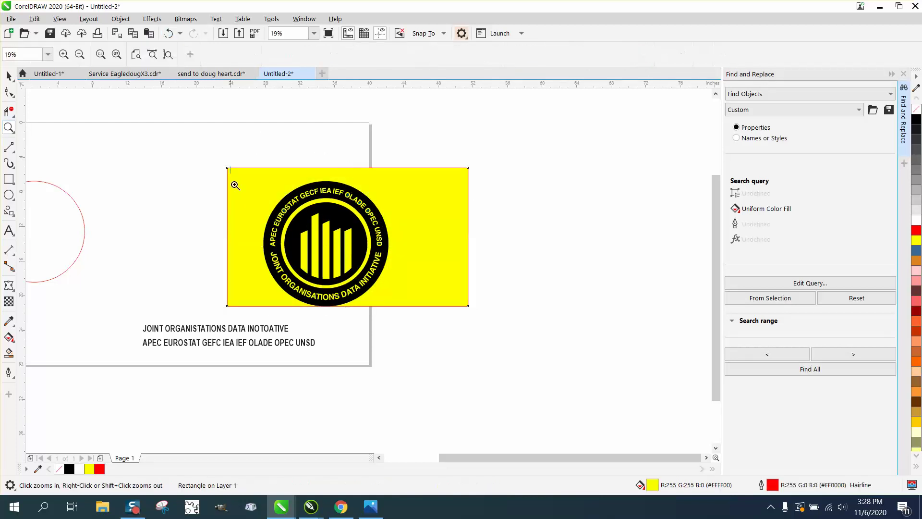
{"action": "left_click_drag", "start_coordinate": [235, 185], "coordinate": [595, 374]}
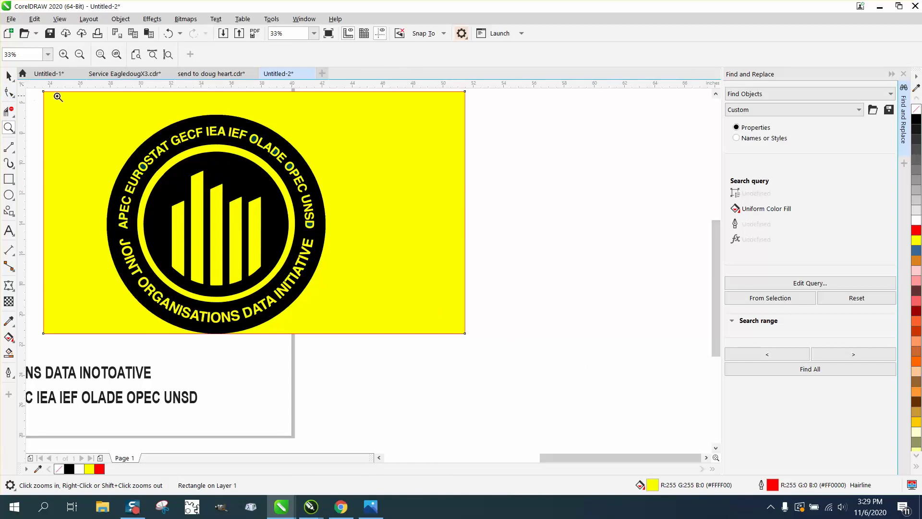
{"action": "left_click_drag", "start_coordinate": [86, 161], "coordinate": [314, 347]}
{"action": "scroll", "coordinate": [164, 250], "scroll_direction": "down", "scroll_amount": 5}
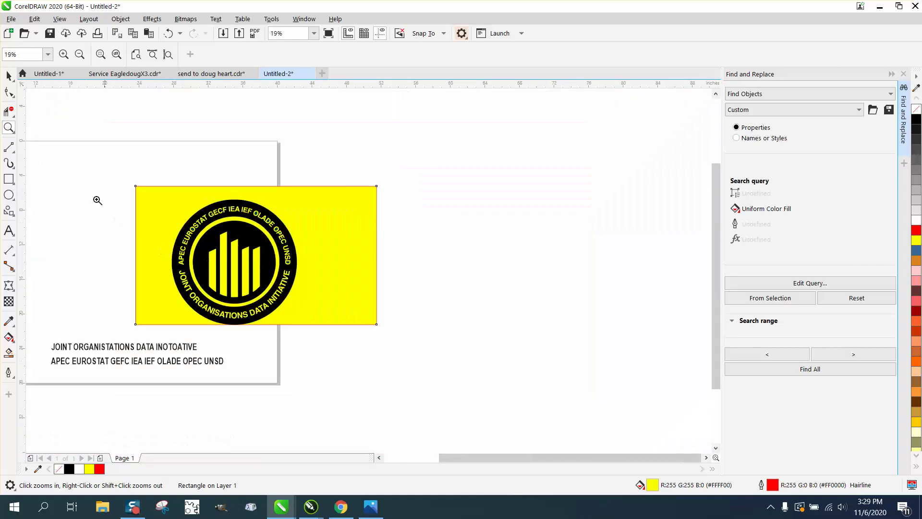
{"action": "left_click", "coordinate": [9, 78]}
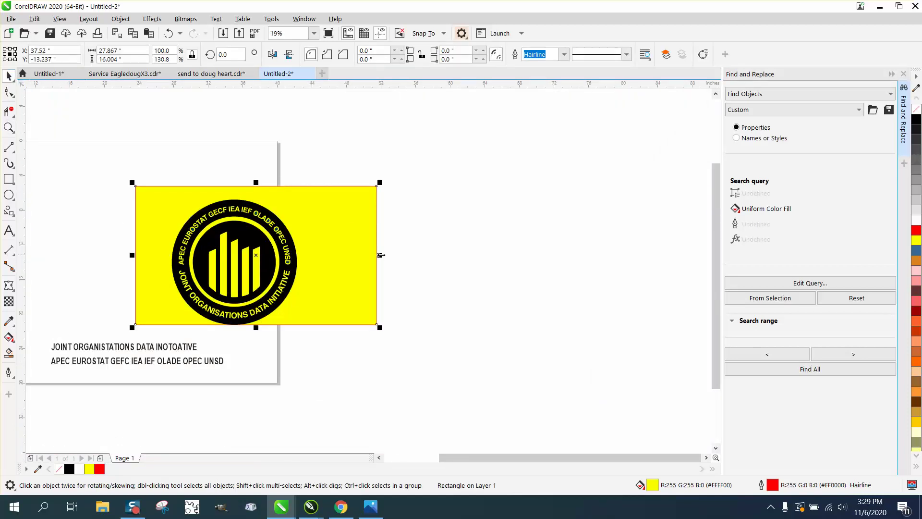
{"action": "left_click_drag", "start_coordinate": [381, 255], "coordinate": [559, 255]}
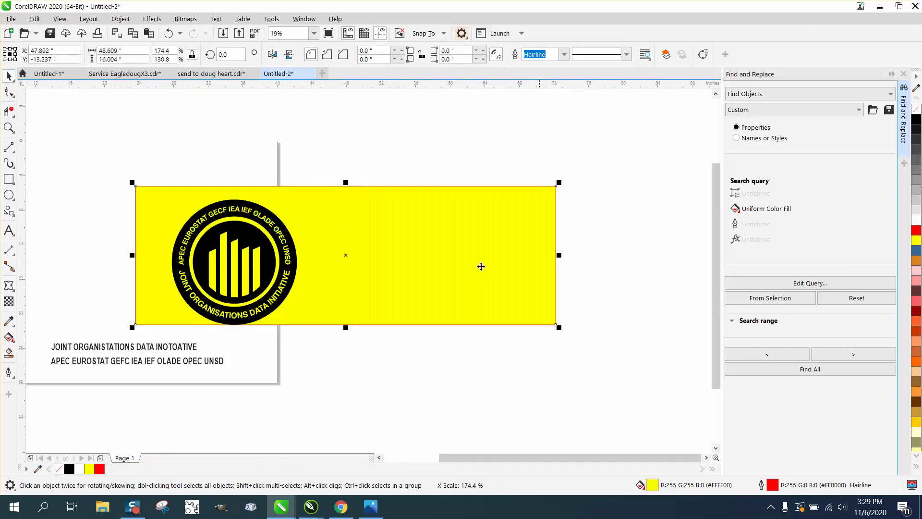
{"action": "left_click", "coordinate": [289, 246]}
{"action": "left_click_drag", "start_coordinate": [289, 246], "coordinate": [419, 246]}
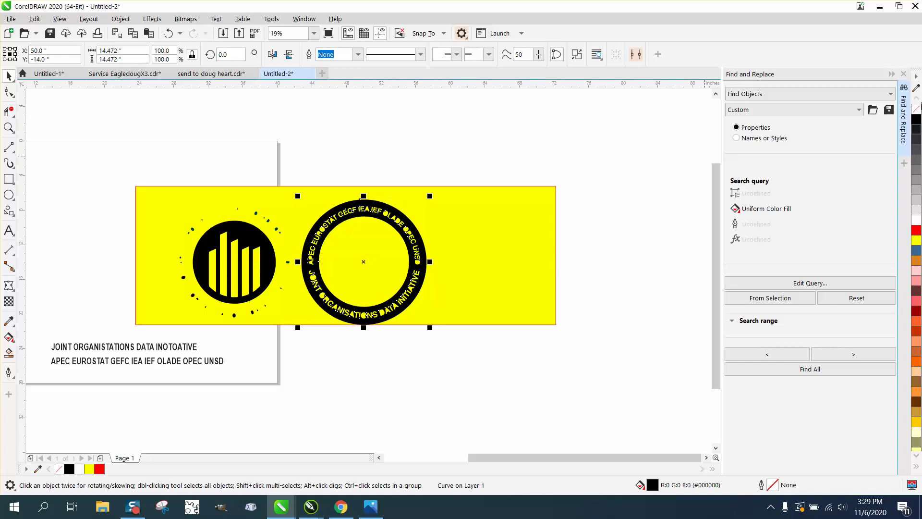
- Make the ring an unfilled black hairline outline and nudge the bar-chart circle up
{"action": "left_click", "coordinate": [916, 114]}
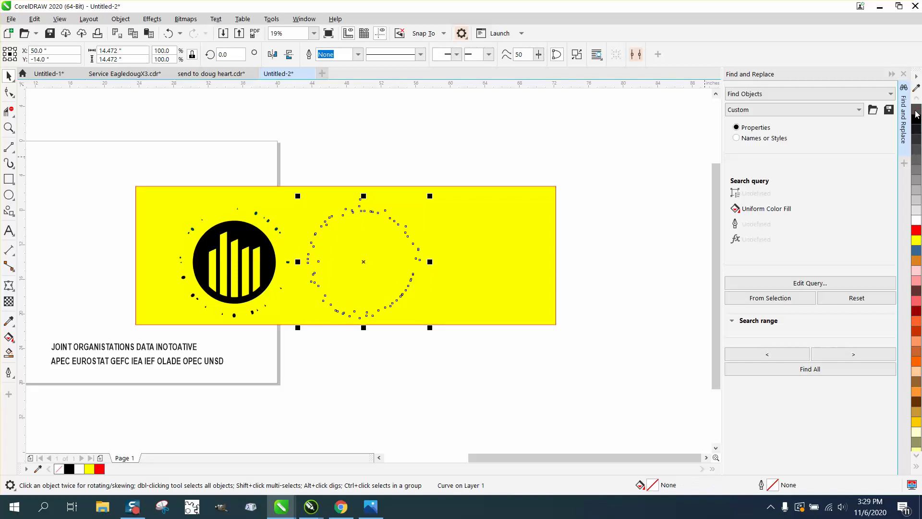
{"action": "right_click", "coordinate": [916, 119]}
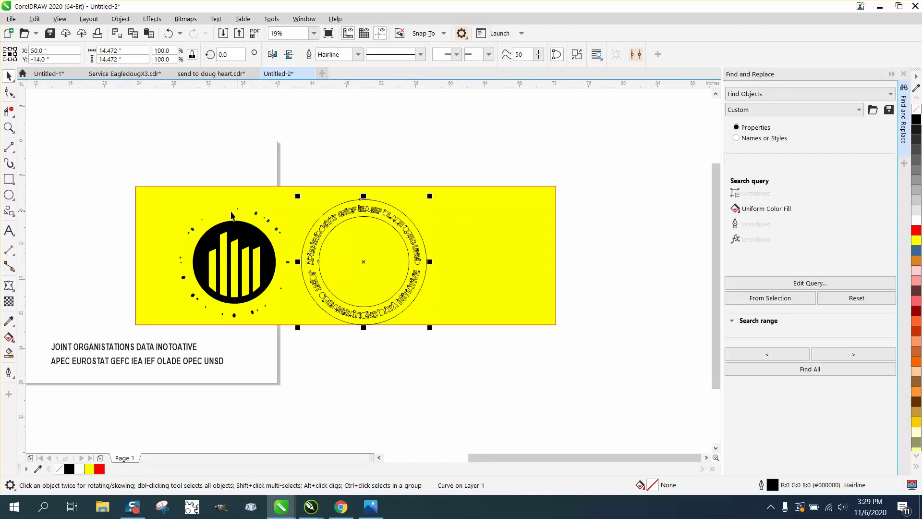
{"action": "left_click", "coordinate": [229, 234]}
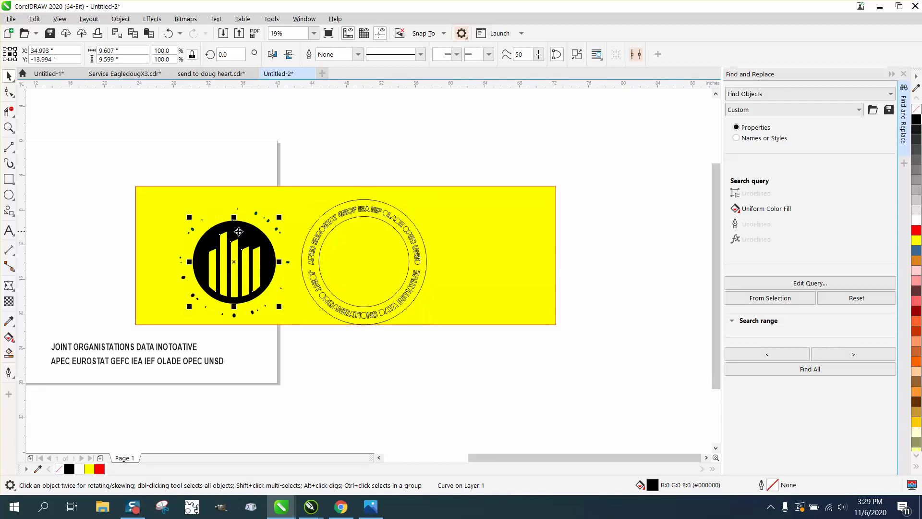
{"action": "key", "text": "shift+Up"}
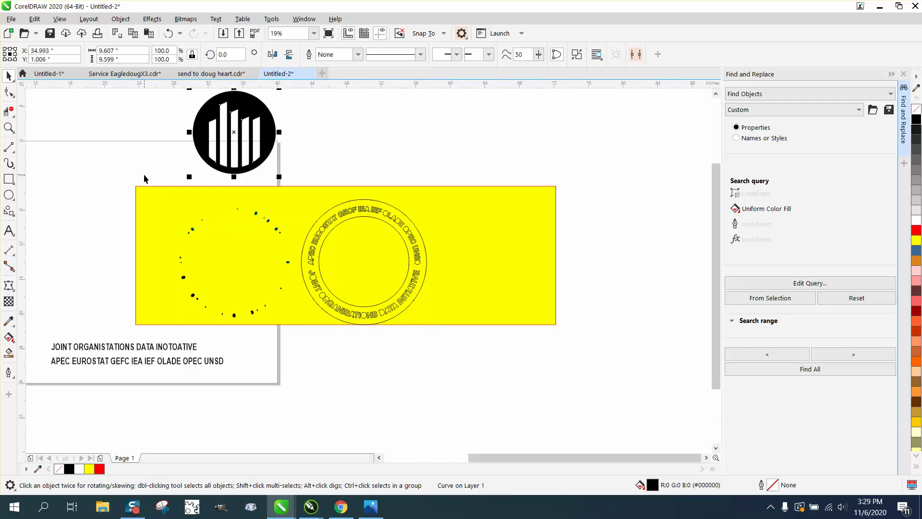
- Give the 57 counter pieces no fill and a black hairline outline, nudged right onto the ring
{"action": "left_click_drag", "start_coordinate": [144, 176], "coordinate": [296, 330]}
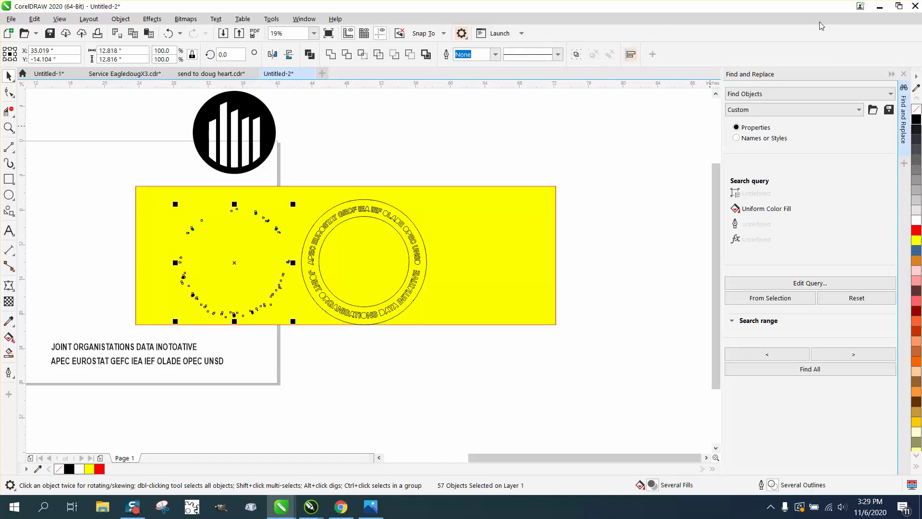
{"action": "left_click", "coordinate": [916, 109]}
{"action": "right_click", "coordinate": [916, 122]}
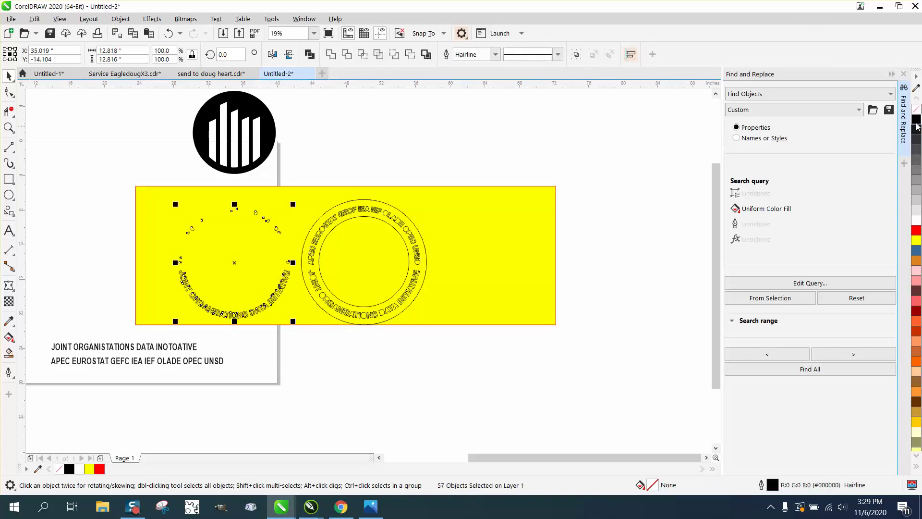
{"action": "key", "text": "shift+Up"}
{"action": "key", "text": "ctrl+z"}
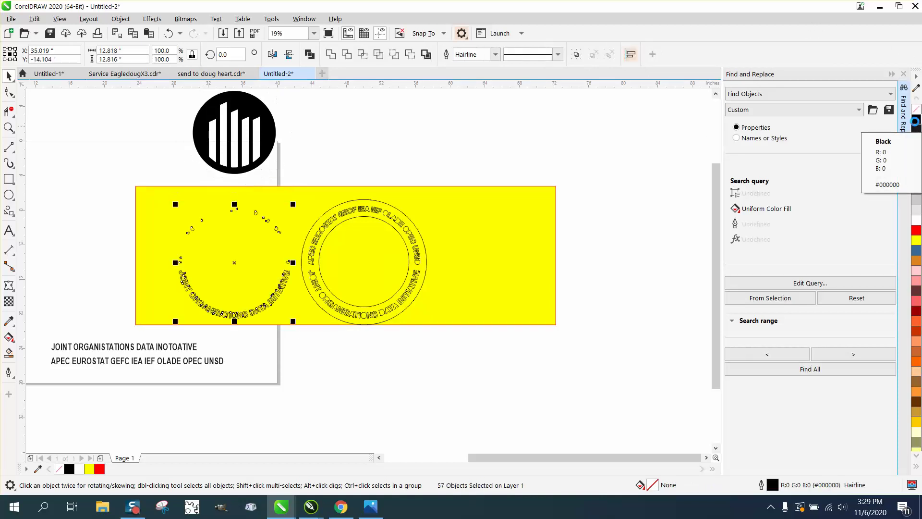
{"action": "key", "text": "shift+Right"}
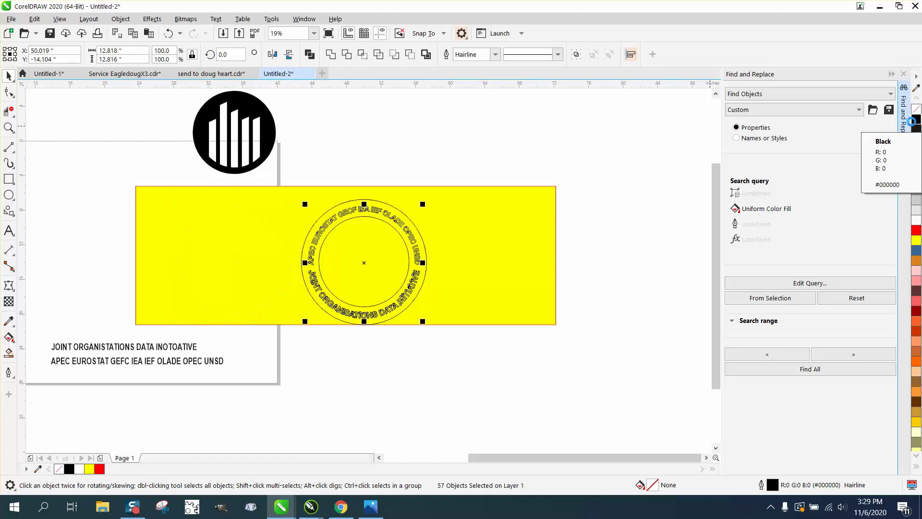
{"action": "left_click", "coordinate": [9, 128]}
- Delete the outer ring curve, then restore it with undo
{"action": "left_click_drag", "start_coordinate": [342, 194], "coordinate": [425, 243]}
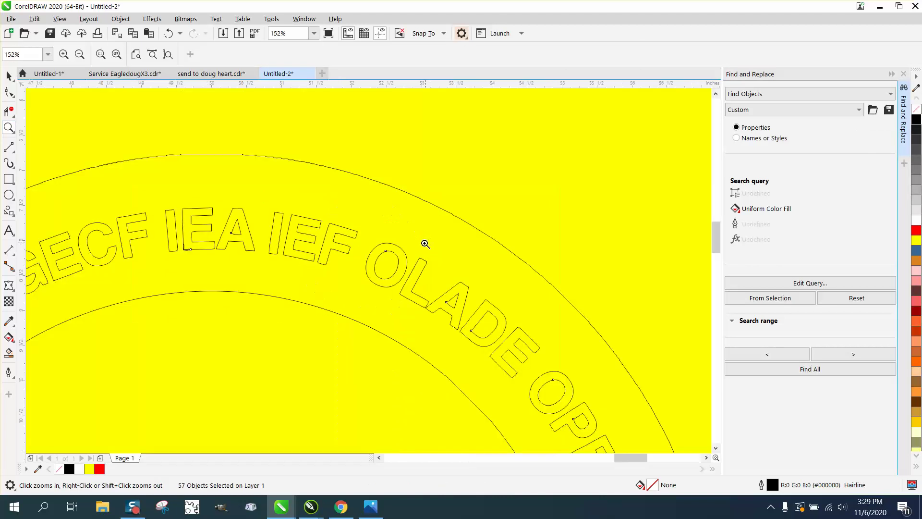
{"action": "right_click", "coordinate": [345, 234]}
{"action": "right_click", "coordinate": [316, 203]}
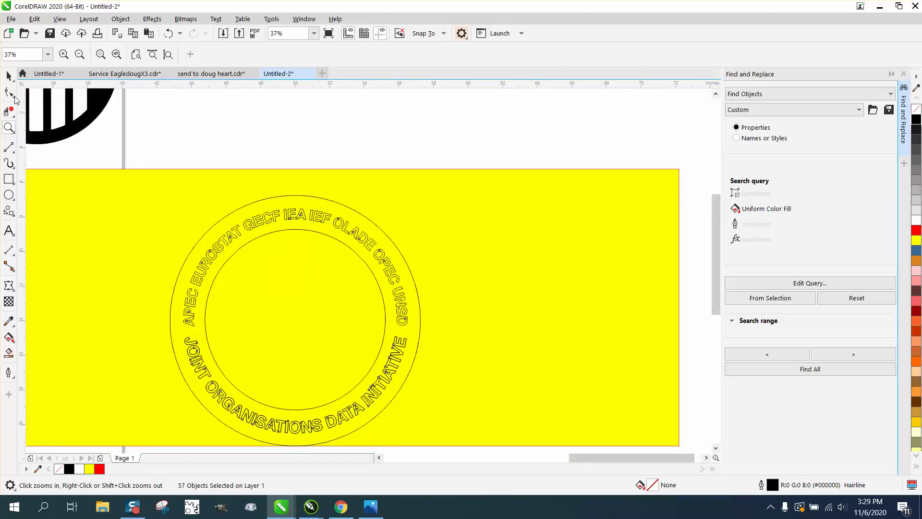
{"action": "left_click", "coordinate": [9, 75]}
{"action": "key", "text": "Escape"}
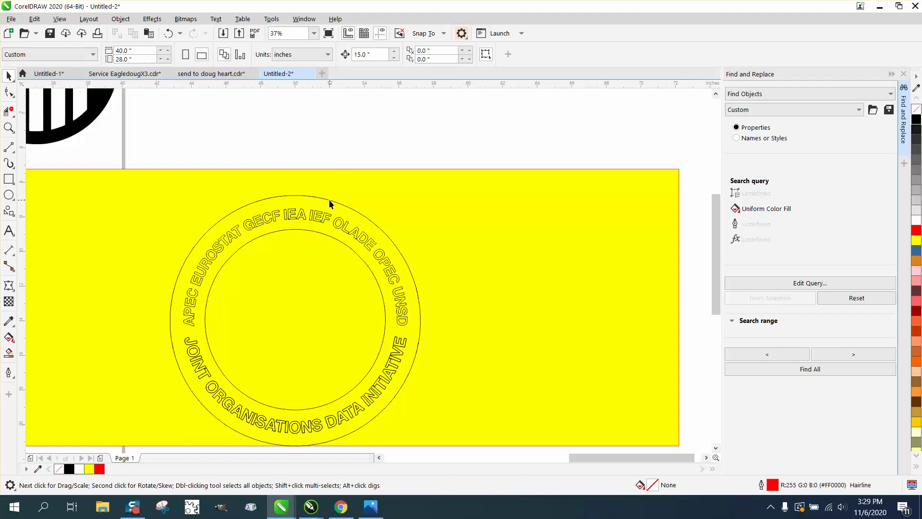
{"action": "left_click", "coordinate": [329, 204]}
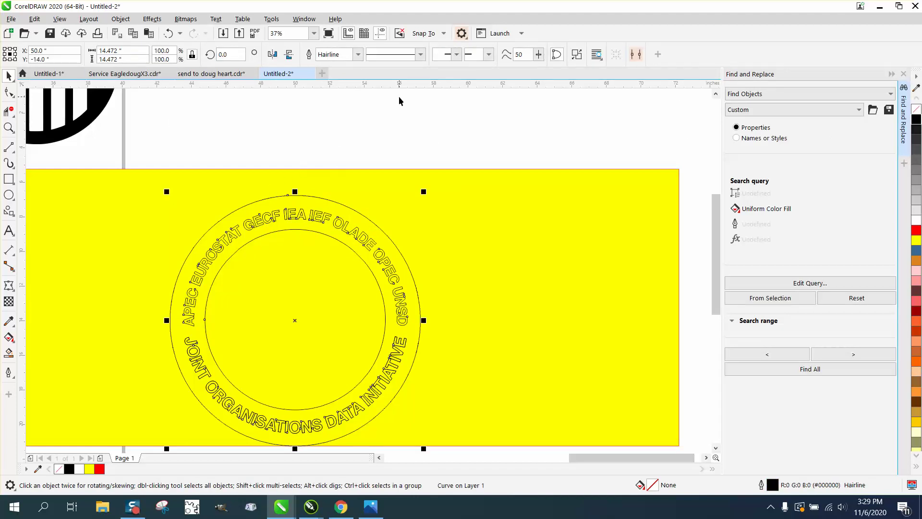
{"action": "key", "text": "Delete"}
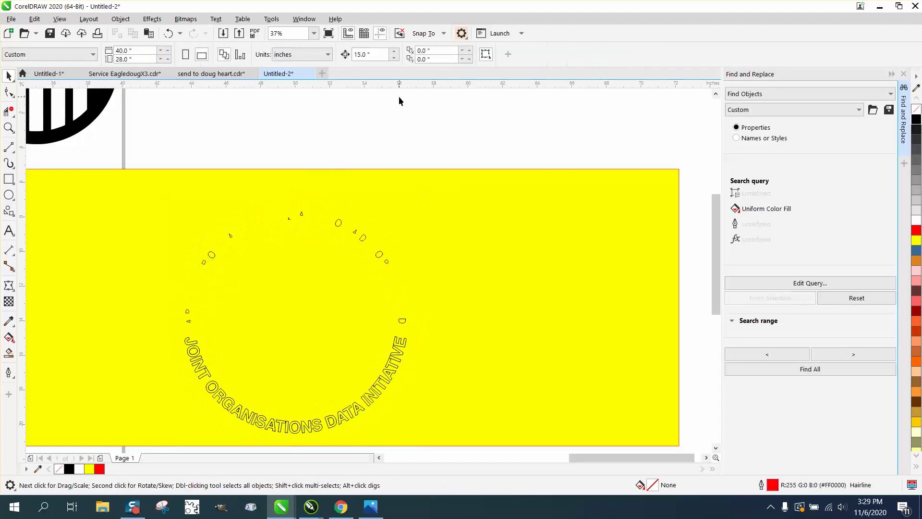
{"action": "left_click", "coordinate": [166, 34]}
{"action": "left_click", "coordinate": [121, 19]}
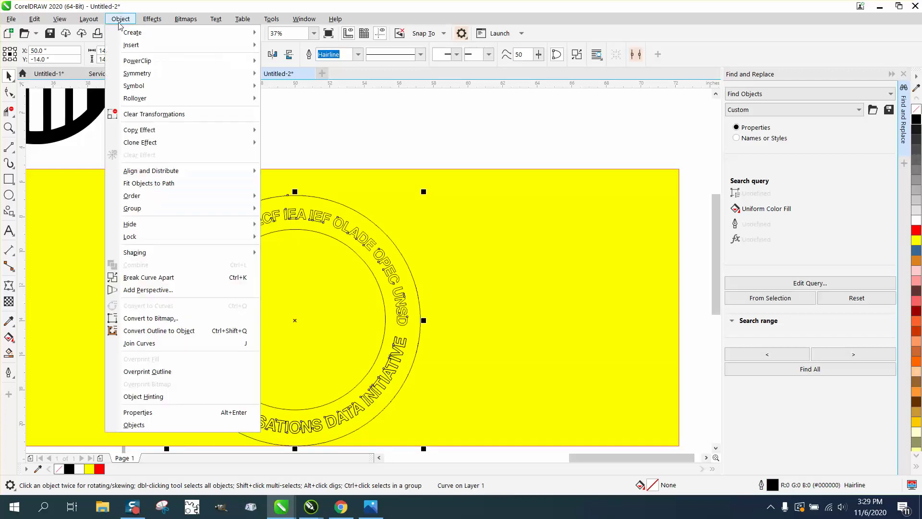
{"action": "left_click", "coordinate": [166, 277]}
{"action": "left_click", "coordinate": [298, 195]}
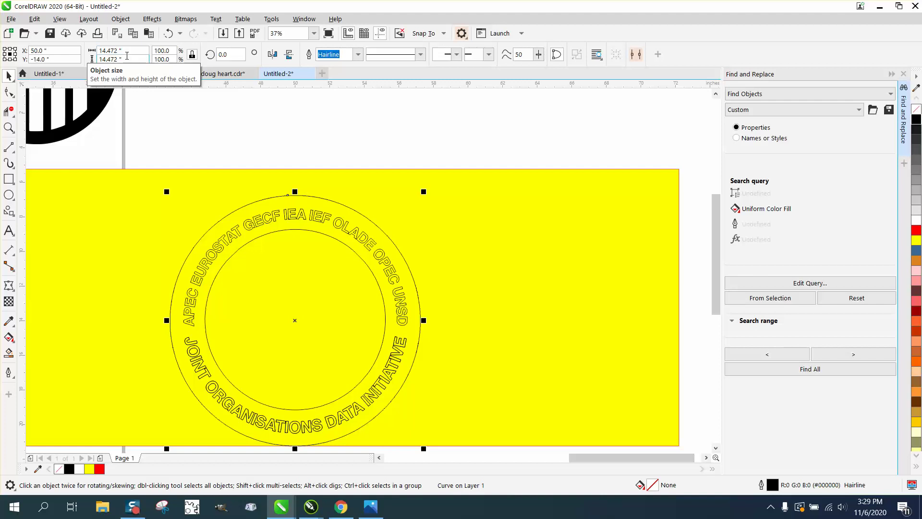
- Group the 126 ring objects, align them left on the page, and move the yellow rectangle aside
{"action": "key", "text": "F3"}
{"action": "left_click_drag", "start_coordinate": [264, 276], "coordinate": [511, 404]}
{"action": "key", "text": "ctrl+g"}
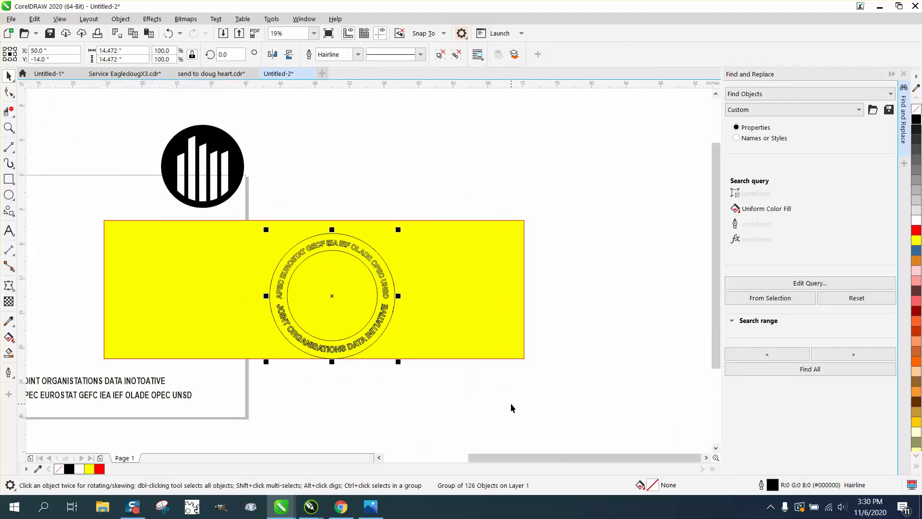
{"action": "key", "text": "l"}
{"action": "left_click_drag", "start_coordinate": [383, 338], "coordinate": [580, 286]}
- Ungroup the ring, move its outer circle 15 inches right, and slide the rectangle against the emblem
{"action": "left_click", "coordinate": [133, 279]}
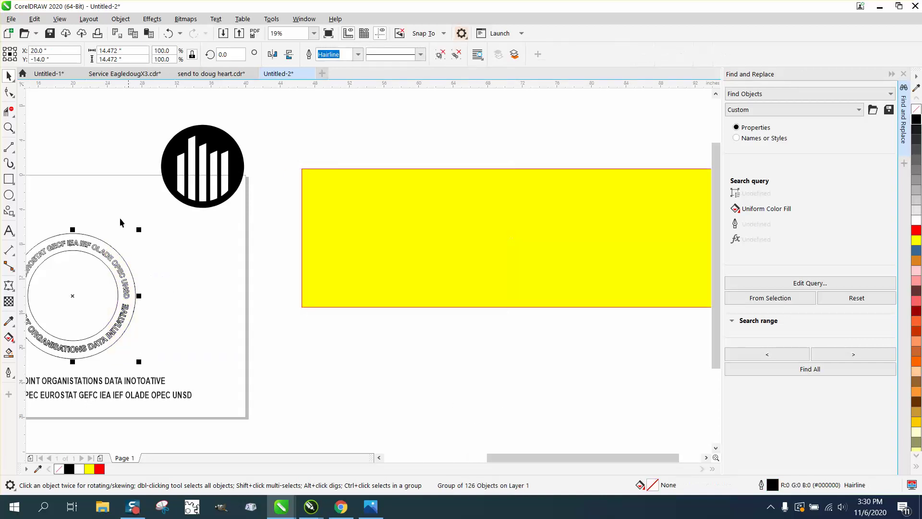
{"action": "left_click", "coordinate": [126, 20]}
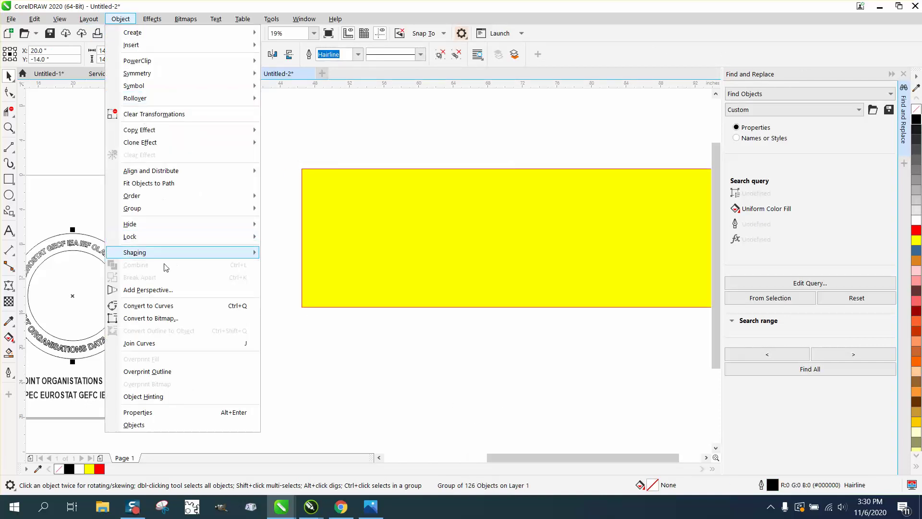
{"action": "mouse_move", "coordinate": [149, 208]}
{"action": "left_click", "coordinate": [282, 222]}
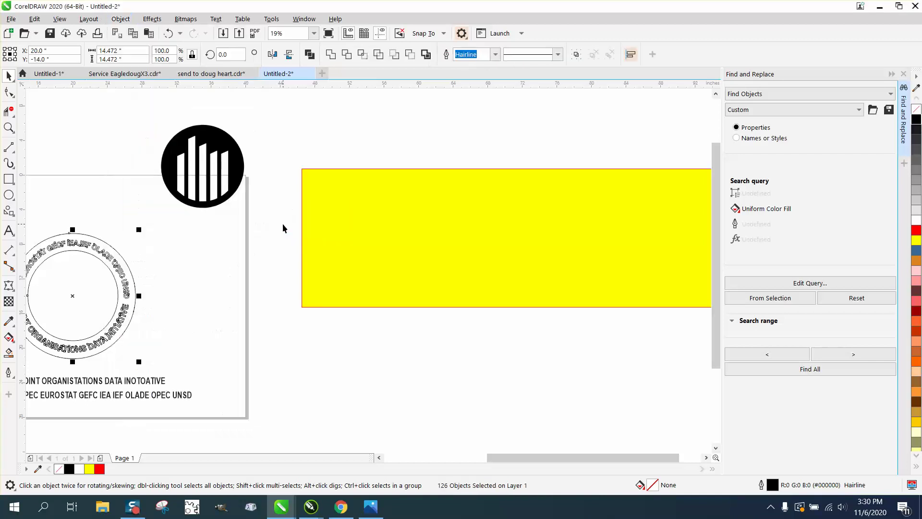
{"action": "left_click", "coordinate": [134, 279]}
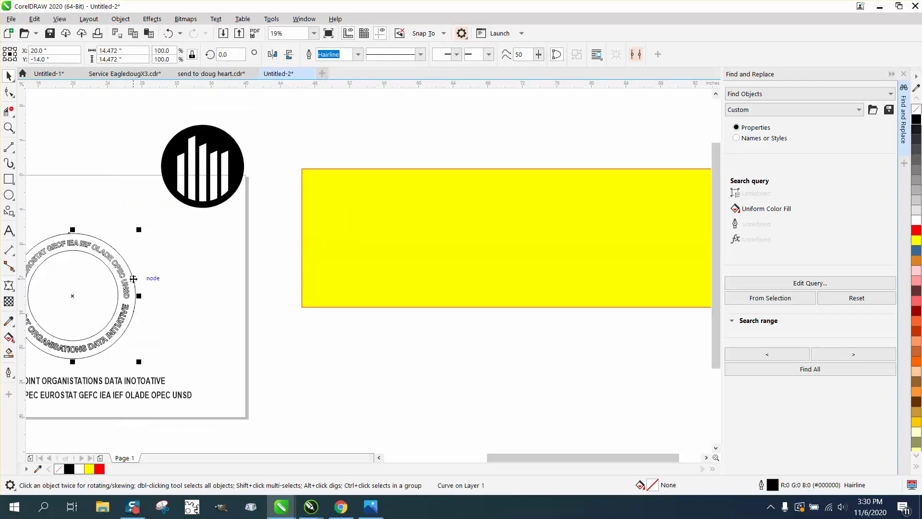
{"action": "key", "text": "Right"}
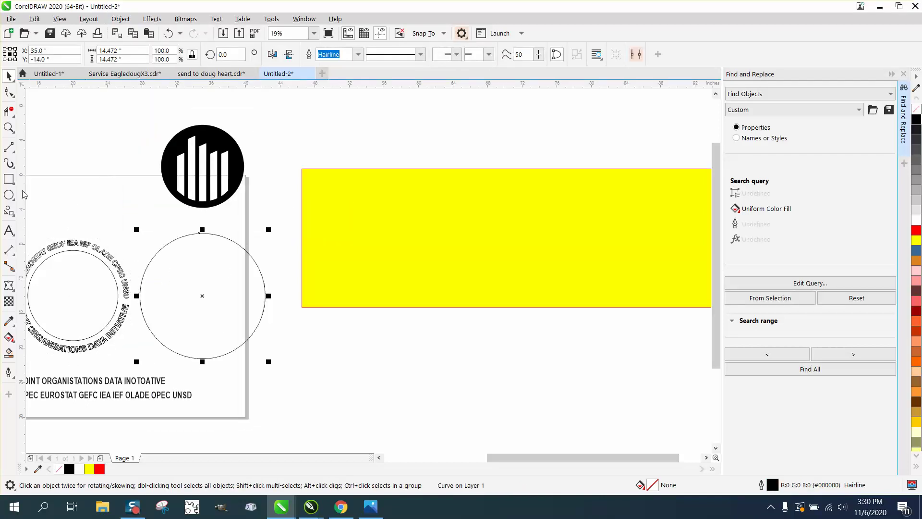
{"action": "left_click_drag", "start_coordinate": [581, 195], "coordinate": [505, 270]}
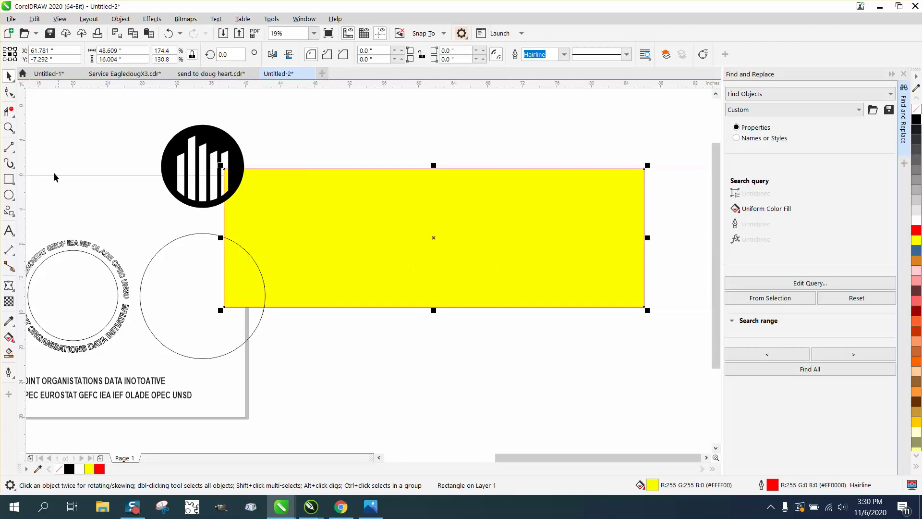
- Draw a 14.472-inch circle and position it at X 20, Y -14 around the lettering
{"action": "left_click", "coordinate": [8, 195]}
{"action": "left_click_drag", "start_coordinate": [490, 224], "coordinate": [339, 375]}
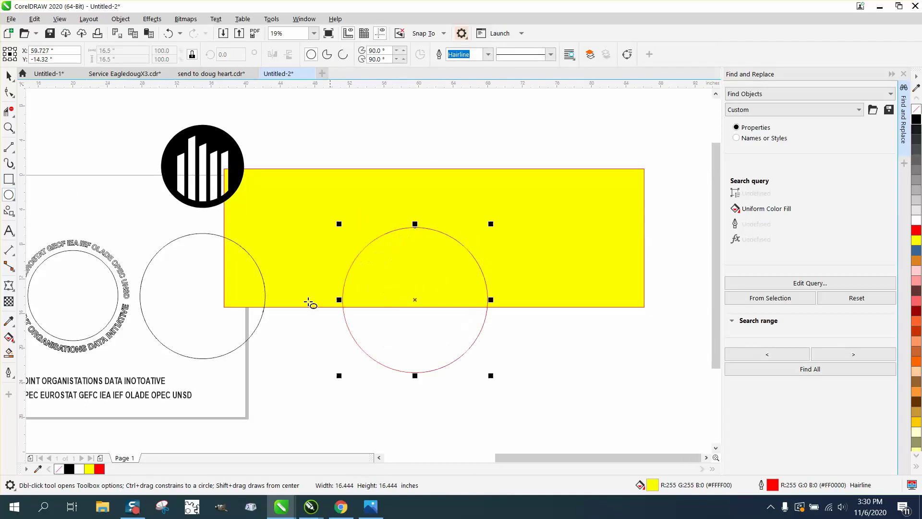
{"action": "type", "text": "14"}
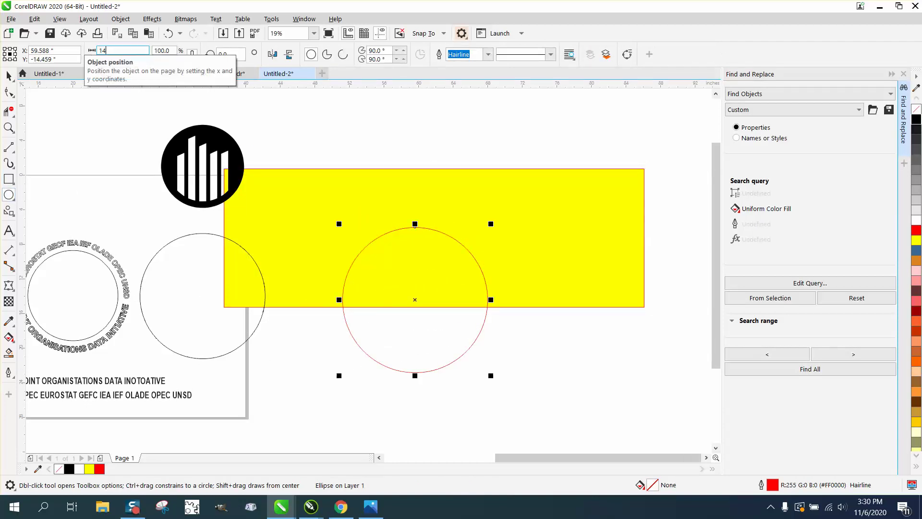
{"action": "type", "text": "."}
{"action": "left_click", "coordinate": [8, 75]}
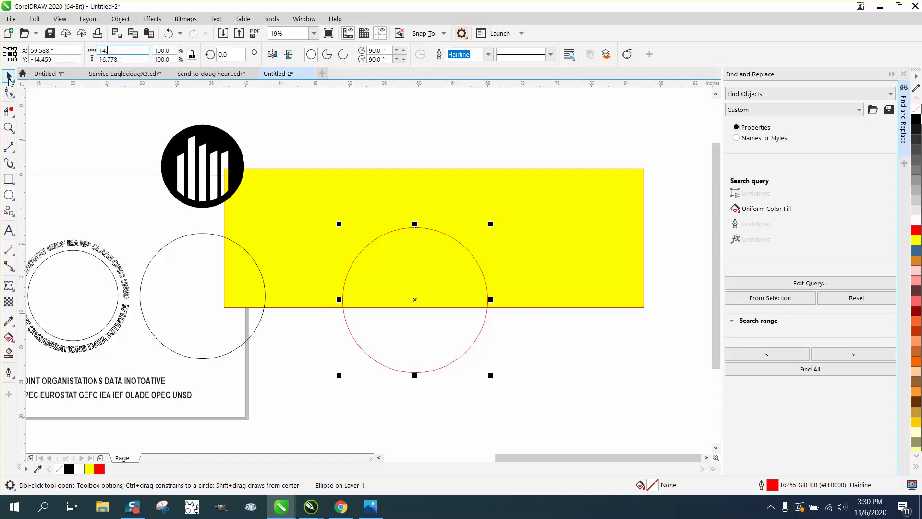
{"action": "left_click", "coordinate": [191, 235]}
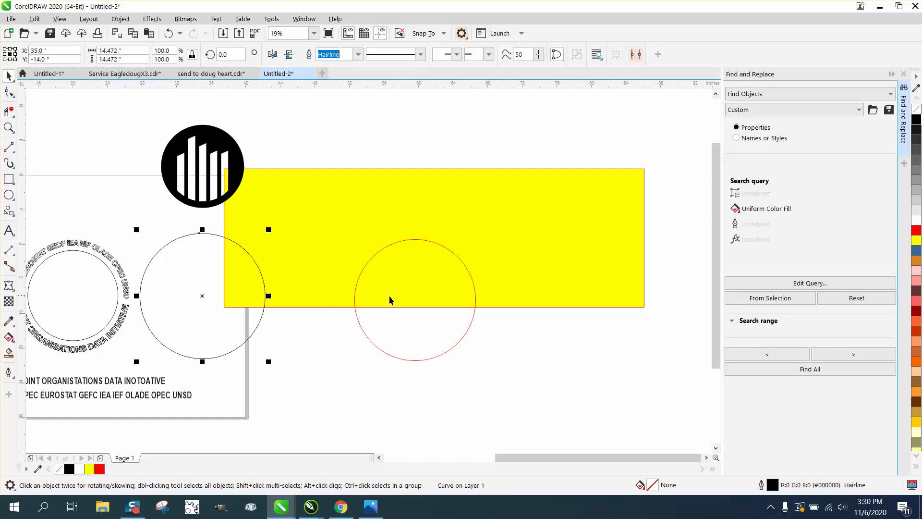
{"action": "left_click", "coordinate": [407, 303]}
{"action": "left_click", "coordinate": [115, 50]}
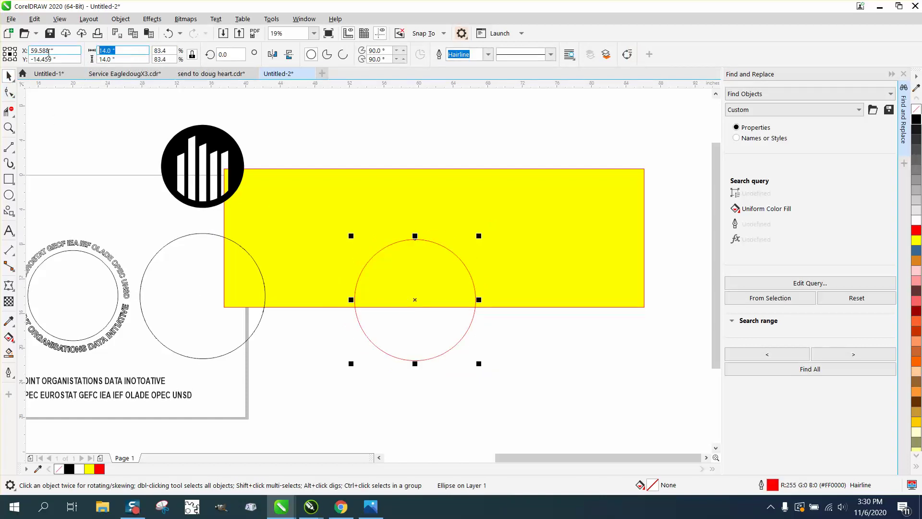
{"action": "type", "text": "14."}
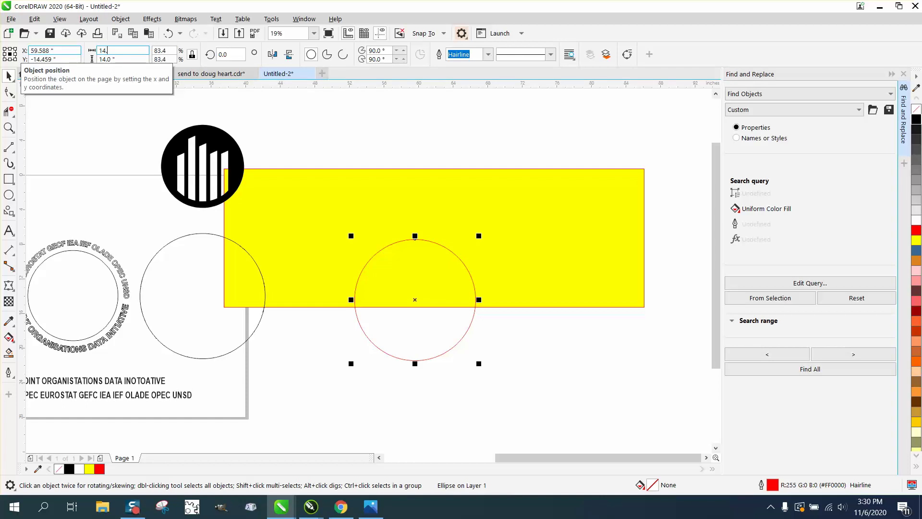
{"action": "type", "text": "472"}
{"action": "key", "text": "Return"}
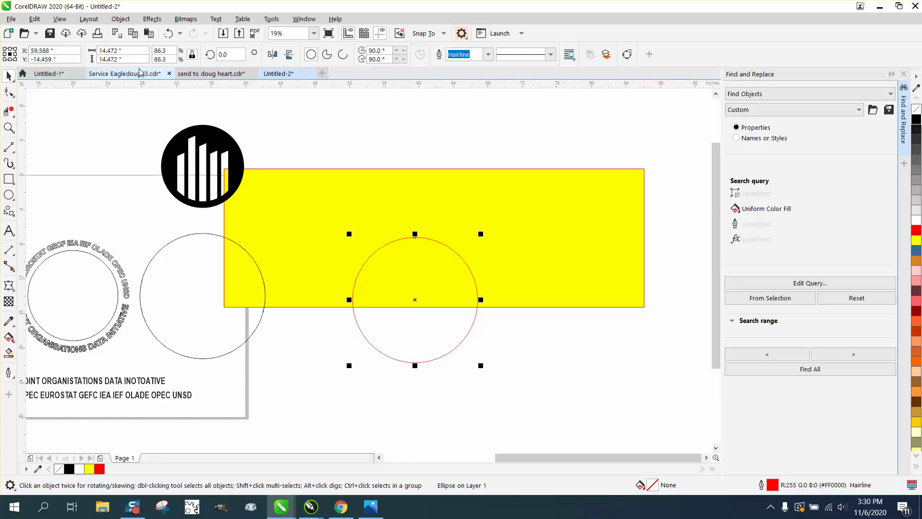
{"action": "type", "text": "20"}
{"action": "key", "text": "Tab"}
{"action": "type", "text": "-14"}
{"action": "key", "text": "Return"}
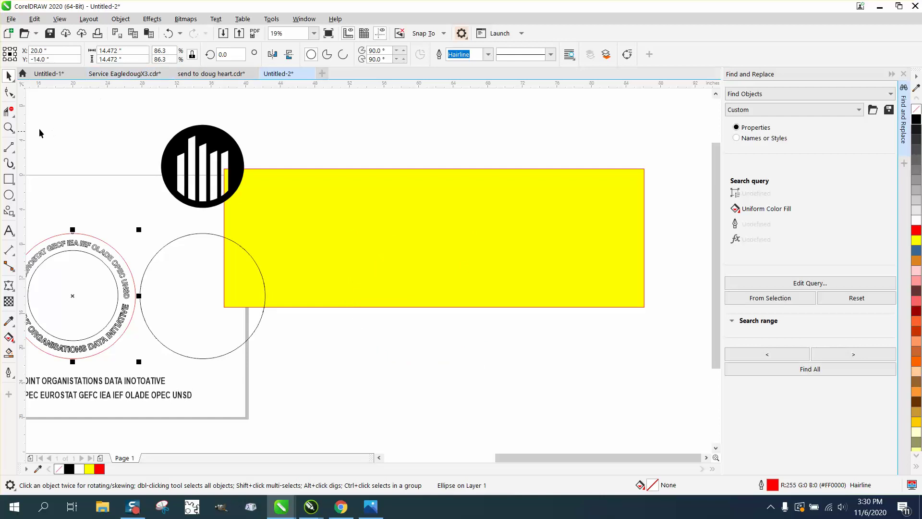
- Move the ring's 10.437-inch inner circle 15 inches right, nested inside the outer circle
{"action": "scroll", "coordinate": [56, 163], "scroll_direction": "down", "scroll_amount": 2}
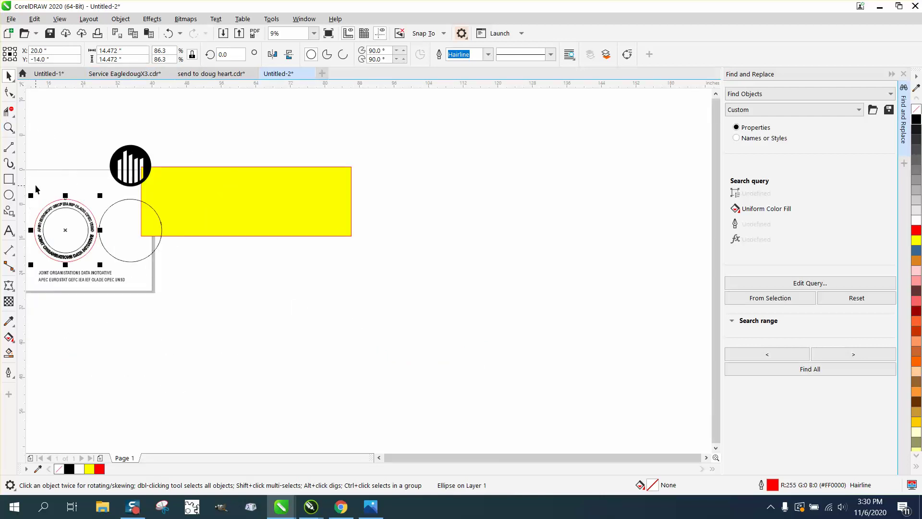
{"action": "left_click", "coordinate": [9, 128]}
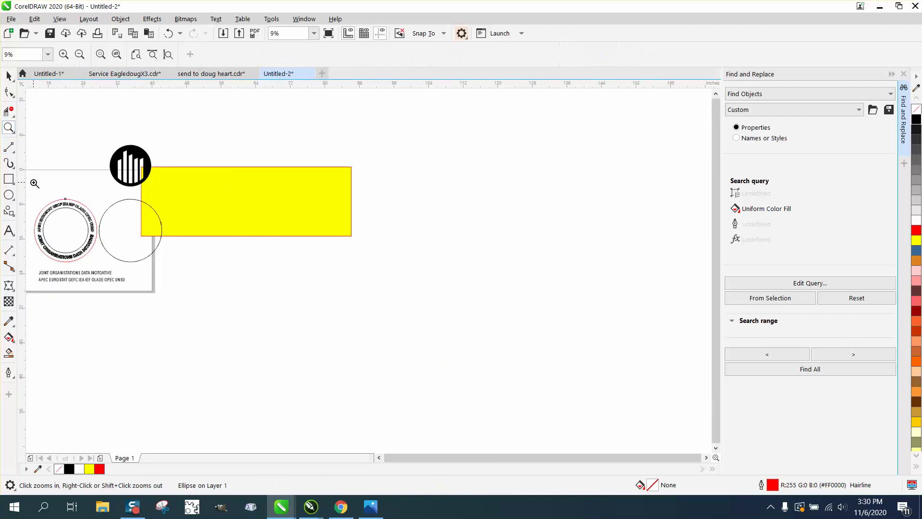
{"action": "left_click_drag", "start_coordinate": [33, 181], "coordinate": [161, 295]}
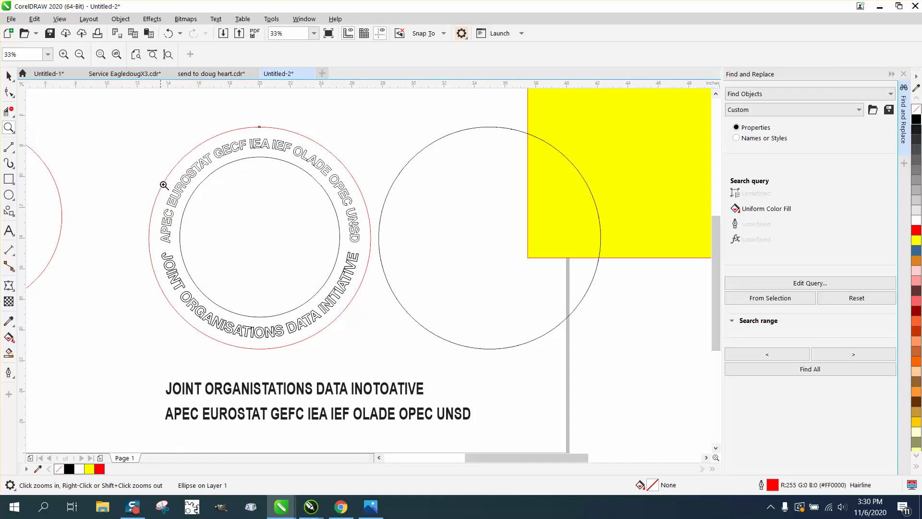
{"action": "left_click_drag", "start_coordinate": [165, 185], "coordinate": [264, 237]}
{"action": "right_click", "coordinate": [205, 212]}
{"action": "left_click_drag", "start_coordinate": [165, 261], "coordinate": [238, 340]}
{"action": "right_click", "coordinate": [194, 263]}
{"action": "right_click", "coordinate": [212, 253]}
{"action": "right_click", "coordinate": [161, 214]}
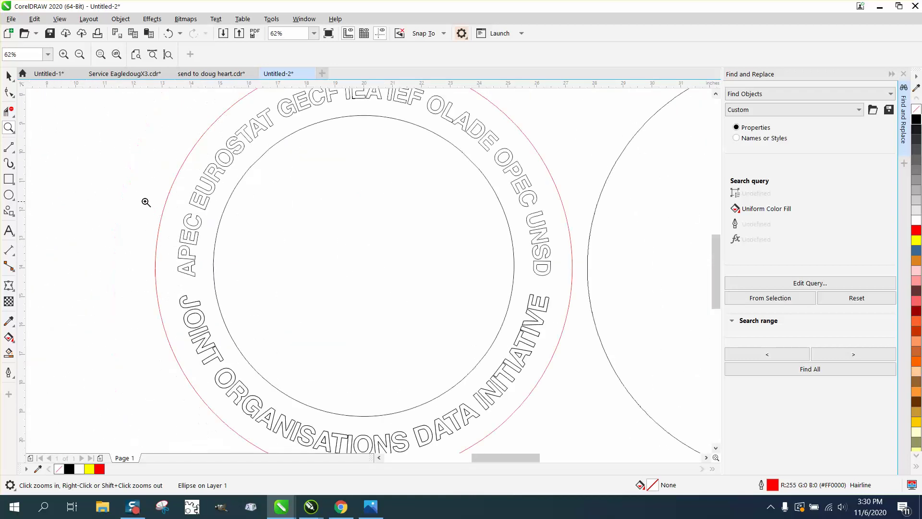
{"action": "right_click", "coordinate": [137, 196]}
{"action": "left_click", "coordinate": [9, 75]}
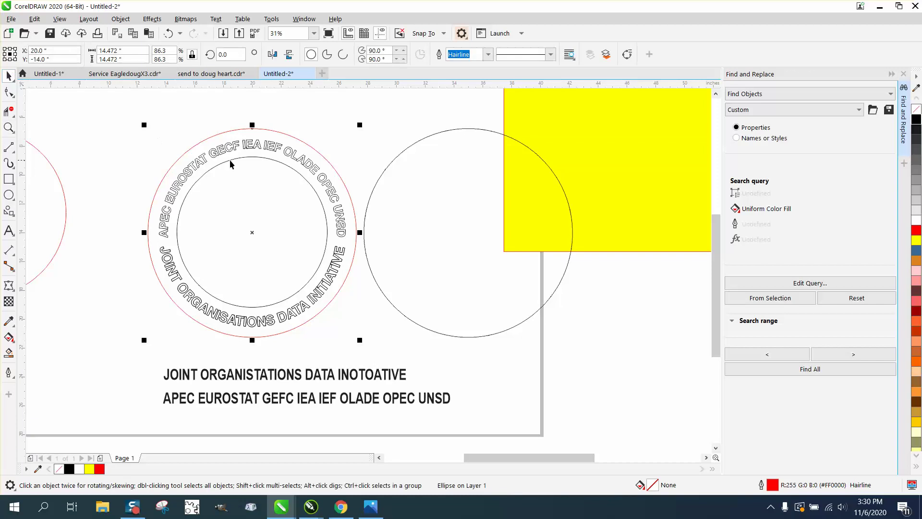
{"action": "left_click", "coordinate": [192, 120]}
{"action": "left_click", "coordinate": [226, 161]}
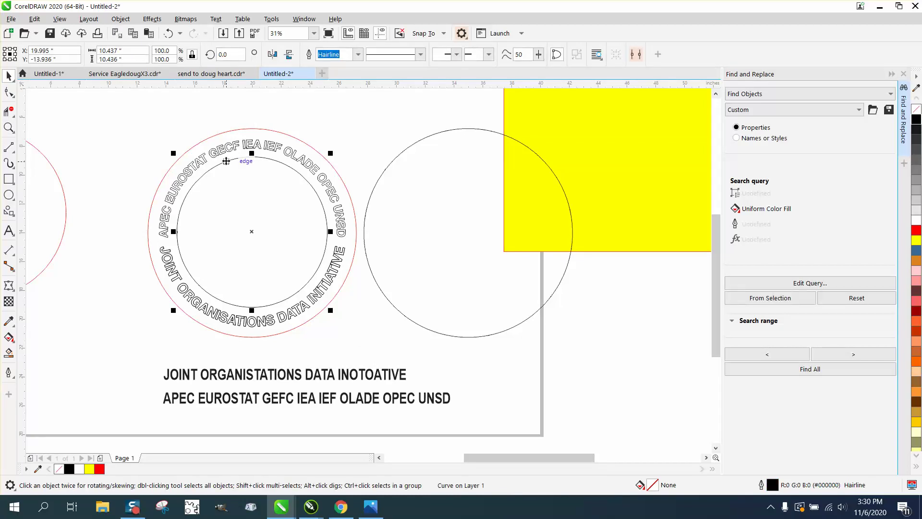
{"action": "key", "text": "ctrl+r"}
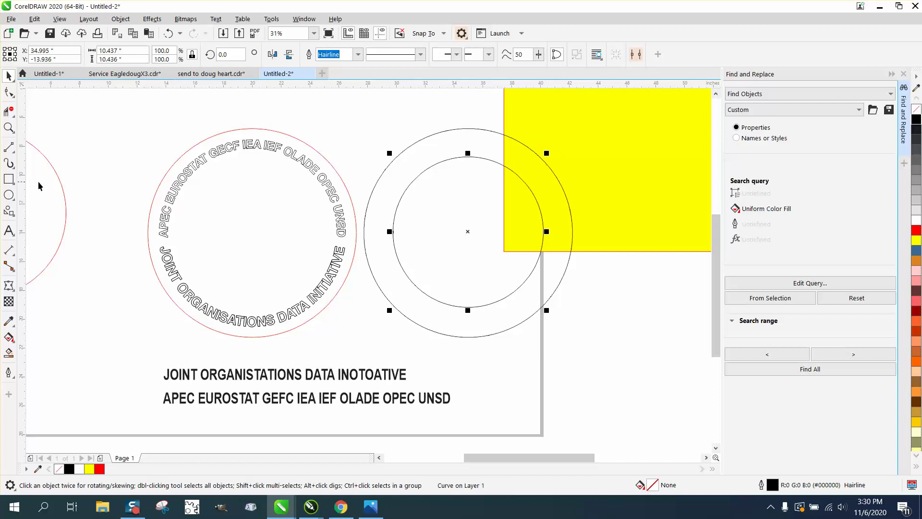
- Draw a new circle over the yellow rectangle with the Ellipse tool
{"action": "left_click", "coordinate": [60, 185]}
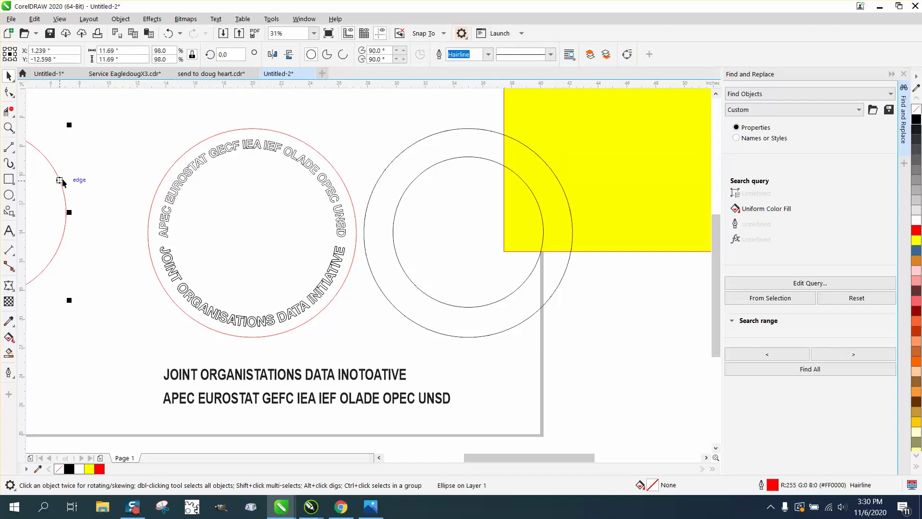
{"action": "left_click", "coordinate": [9, 195]}
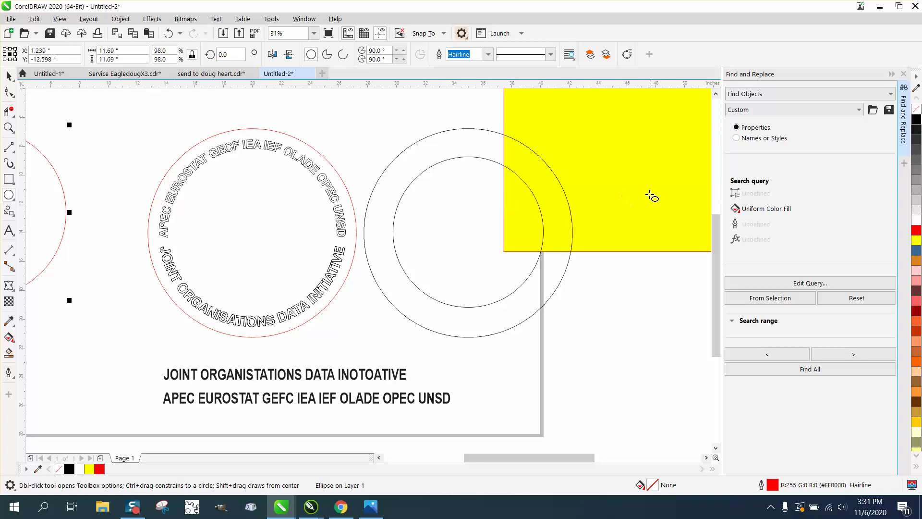
{"action": "left_click_drag", "start_coordinate": [648, 195], "coordinate": [439, 351]}
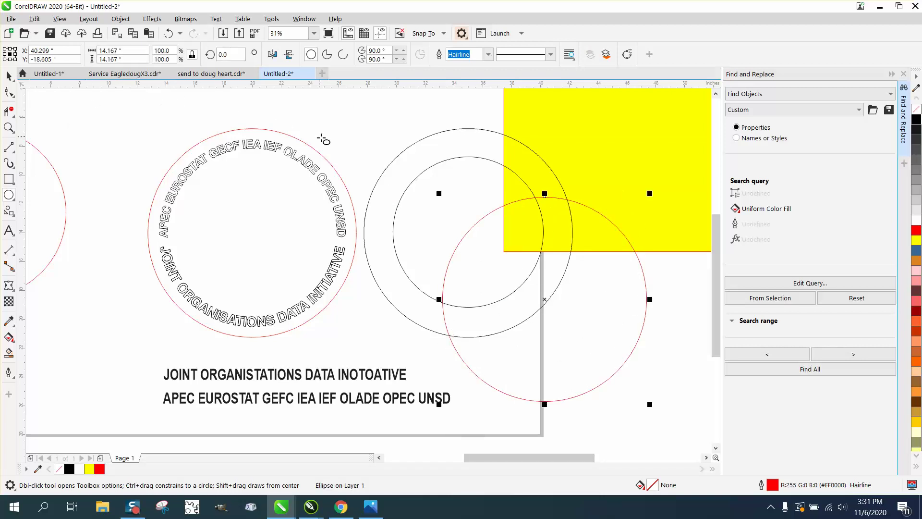
{"action": "left_click", "coordinate": [8, 77]}
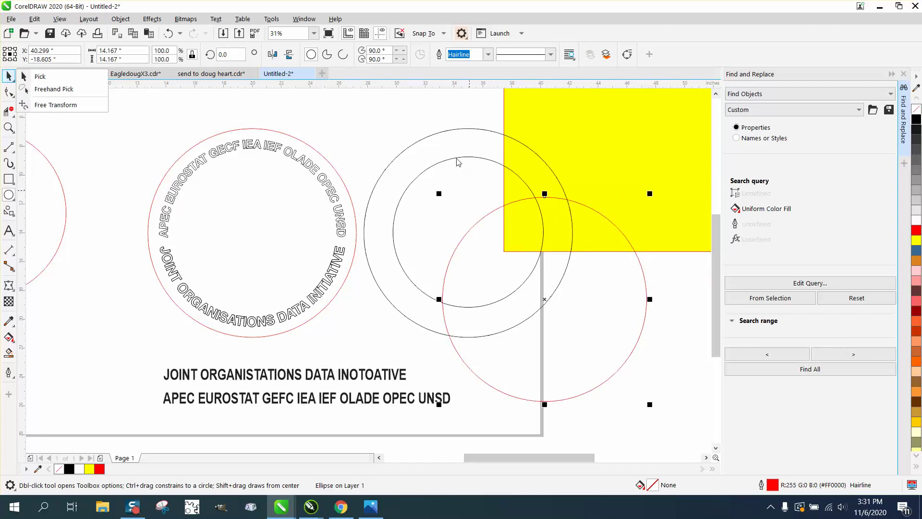
{"action": "left_click", "coordinate": [458, 162]}
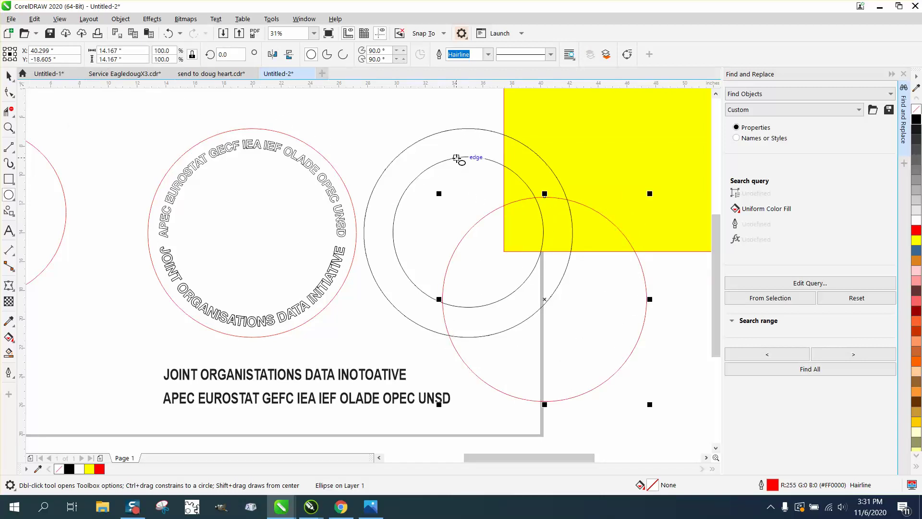
{"action": "left_click", "coordinate": [9, 76]}
{"action": "left_click", "coordinate": [460, 140]}
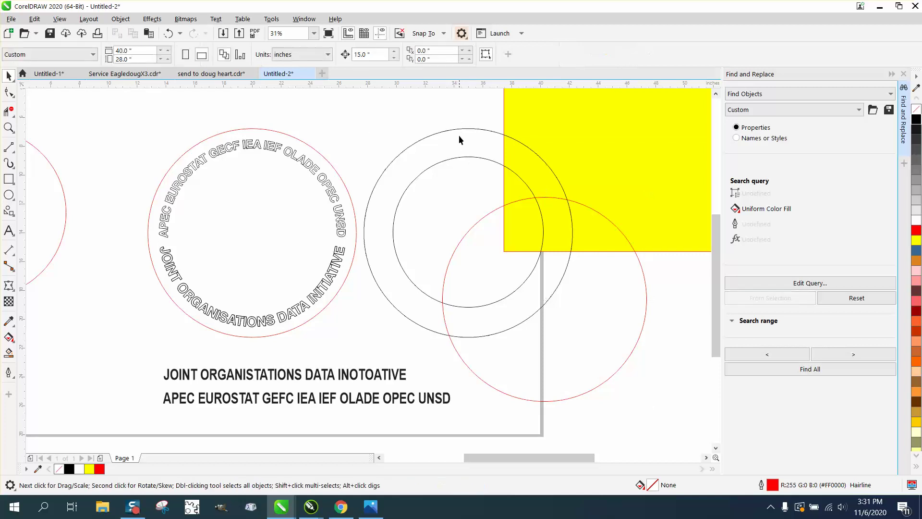
{"action": "left_click", "coordinate": [461, 157]}
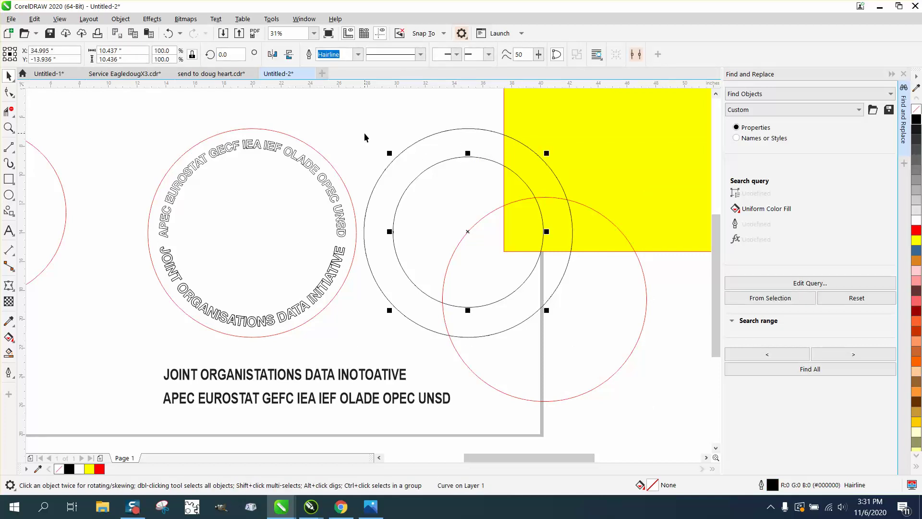
- Resize the red circle to 10.437 inches wide and centre it with P
{"action": "left_click", "coordinate": [603, 215]}
{"action": "left_click_drag", "start_coordinate": [122, 50], "coordinate": [80, 50]}
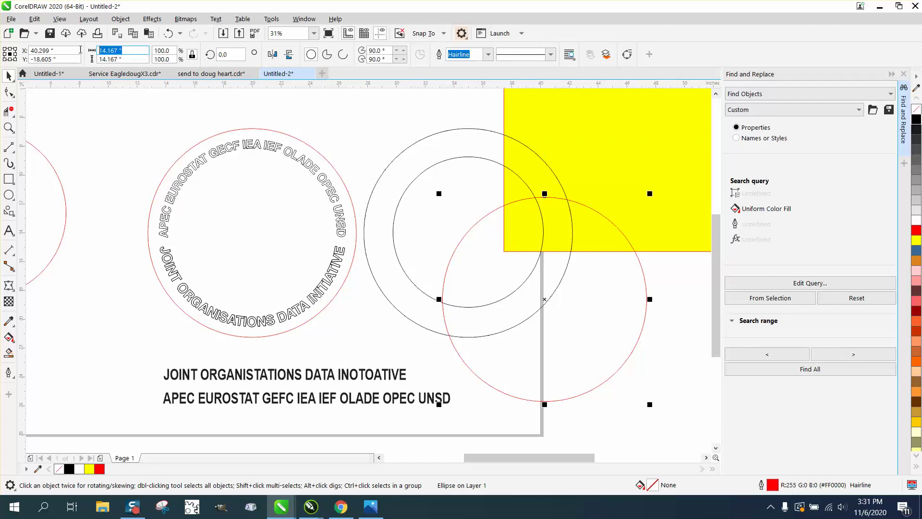
{"action": "type", "text": "10.437"}
{"action": "key", "text": "Return"}
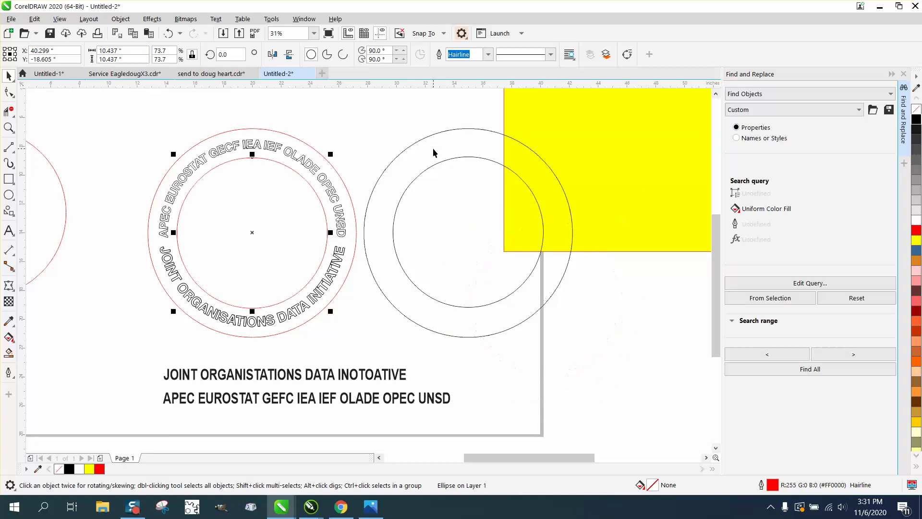
{"action": "key", "text": "p"}
- Smart Fill the band between the circles black, then fill the A and P holes of APEC
{"action": "left_click", "coordinate": [9, 353]}
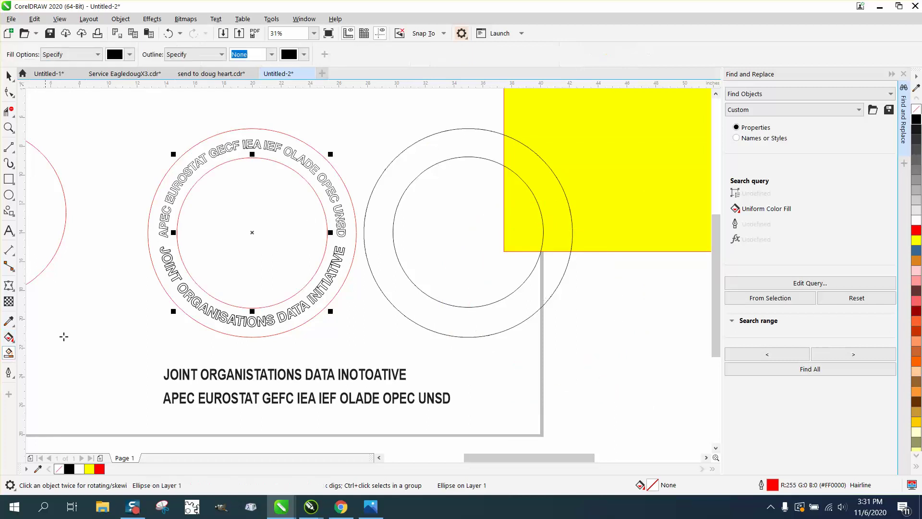
{"action": "left_click", "coordinate": [157, 201]}
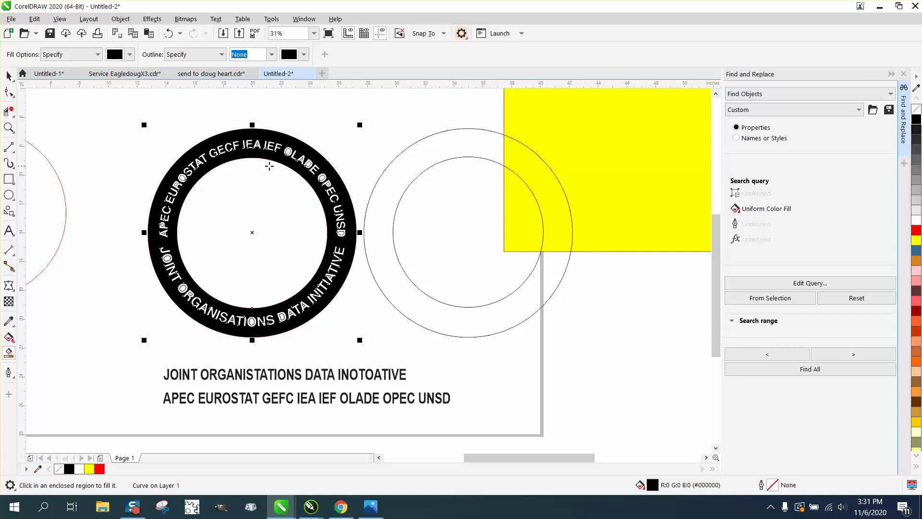
{"action": "left_click", "coordinate": [9, 128]}
{"action": "mouse_move", "coordinate": [118, 120]}
{"action": "left_mouse_down"}
{"action": "mouse_move", "coordinate": [410, 268]}
{"action": "mouse_move", "coordinate": [412, 301]}
{"action": "left_mouse_up"}
{"action": "left_click", "coordinate": [8, 352]}
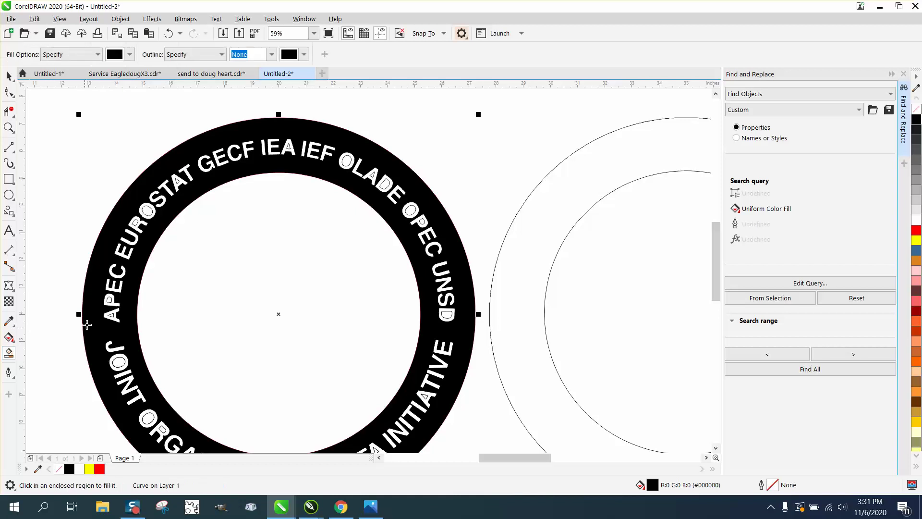
{"action": "left_click", "coordinate": [111, 315]}
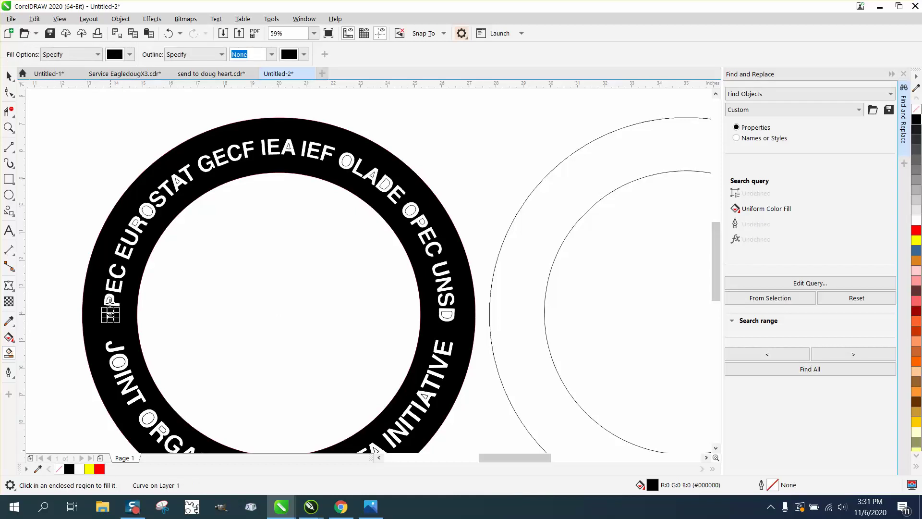
{"action": "left_click", "coordinate": [110, 301]}
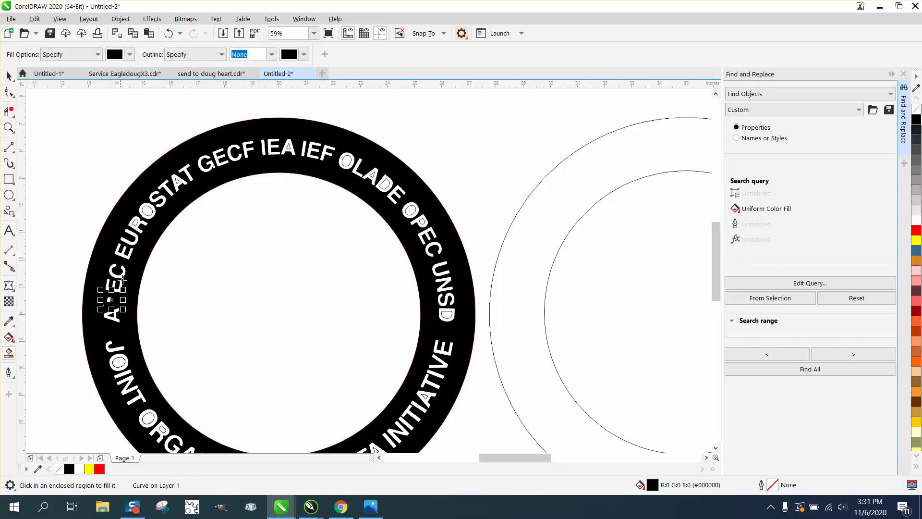
- Try filling letter holes in EUROSTAT, IEA, OLADE, OPEC and UNSD, undoing each unwanted fill
{"action": "left_click", "coordinate": [147, 210]}
{"action": "key", "text": "ctrl+z"}
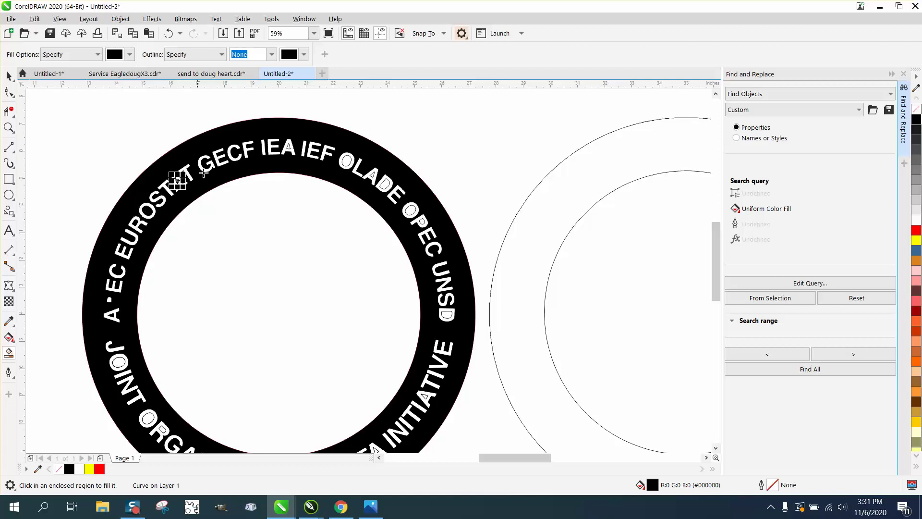
{"action": "left_click", "coordinate": [288, 147]}
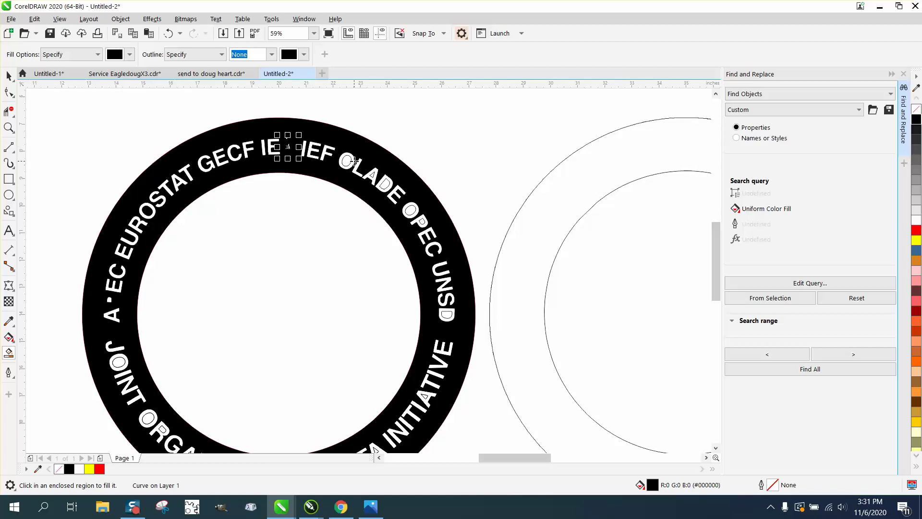
{"action": "left_click", "coordinate": [347, 161]}
{"action": "key", "text": "ctrl+z"}
{"action": "left_click", "coordinate": [381, 182]}
{"action": "key", "text": "ctrl+z"}
{"action": "left_click", "coordinate": [411, 210]}
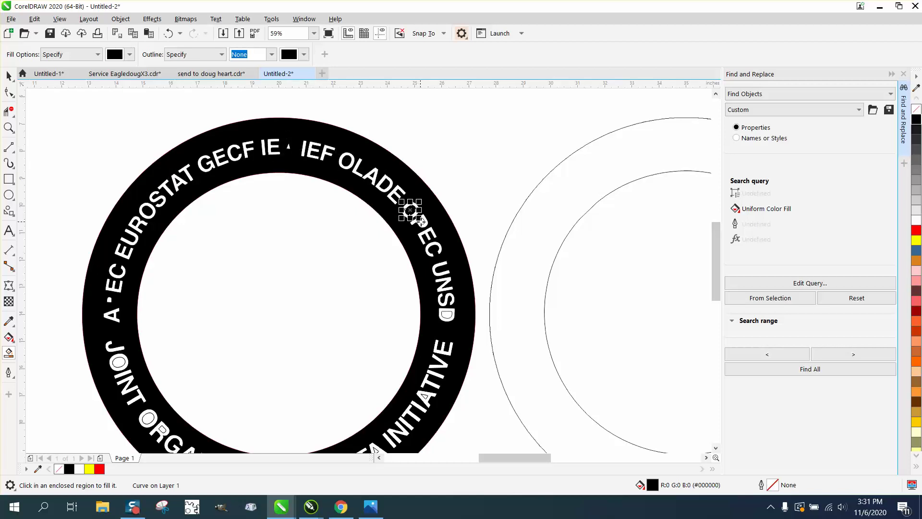
{"action": "key", "text": "ctrl+z"}
{"action": "left_click", "coordinate": [422, 221]}
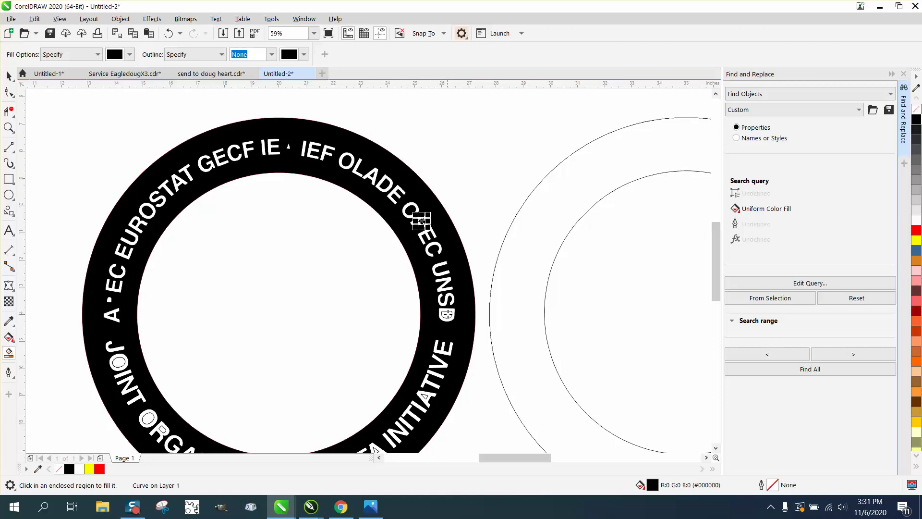
{"action": "key", "text": "ctrl+z"}
{"action": "left_click", "coordinate": [446, 315]}
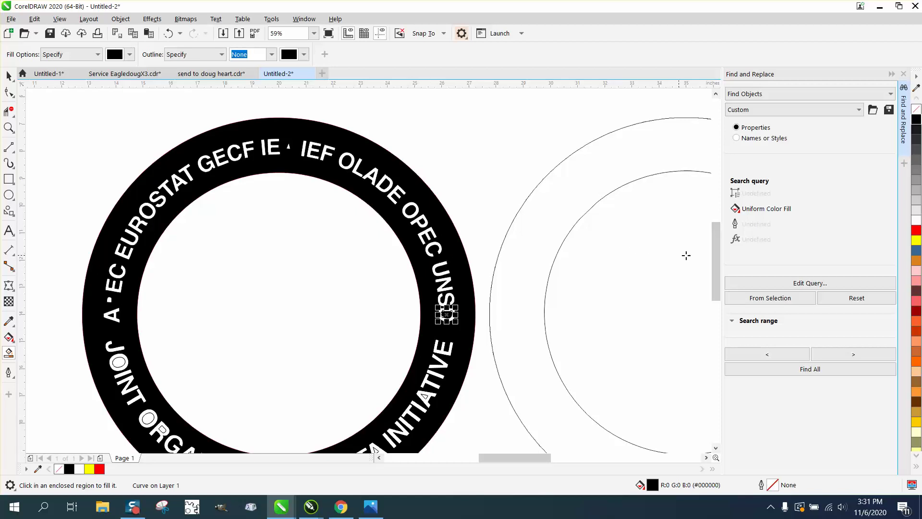
{"action": "key", "text": "ctrl+z"}
{"action": "left_click", "coordinate": [711, 250]}
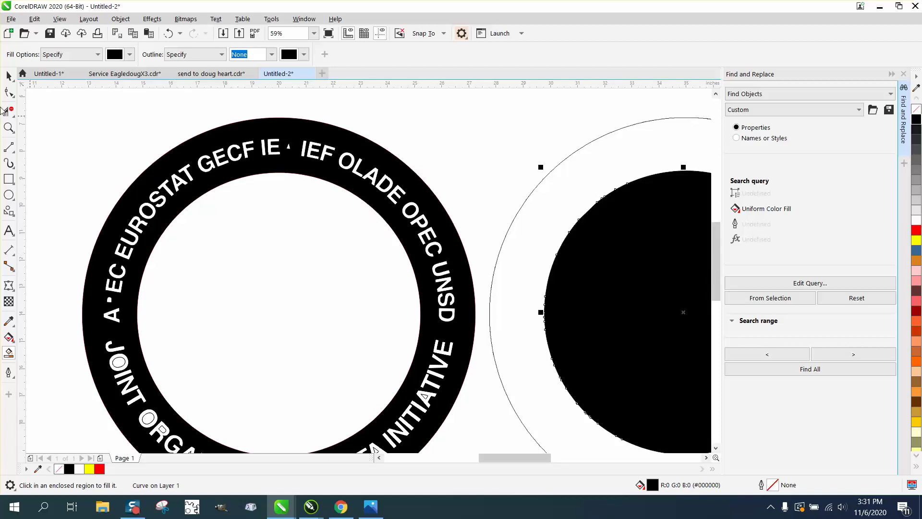
{"action": "left_click", "coordinate": [169, 33]}
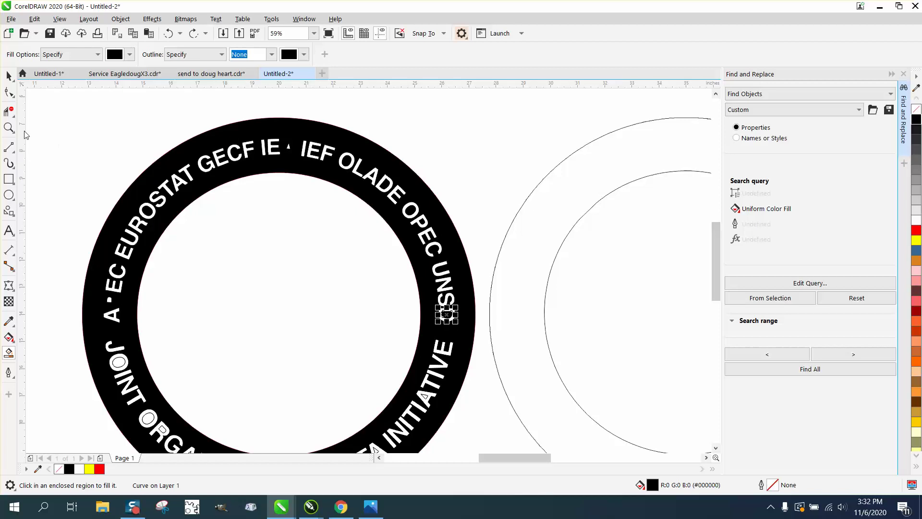
{"action": "scroll", "coordinate": [139, 138], "scroll_direction": "down", "scroll_amount": 2}
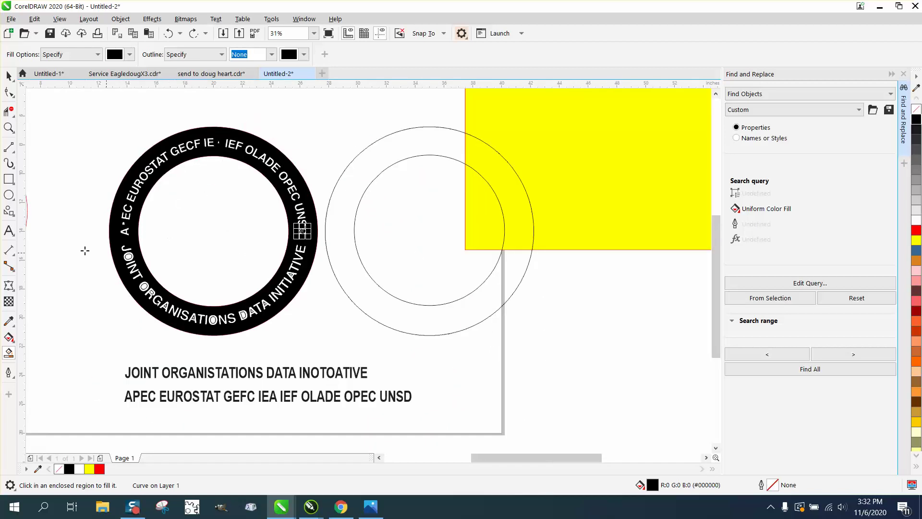
- Fill the O of JOINT and the O, R and first A of ORGANISATIONS black
{"action": "left_click", "coordinate": [9, 127]}
{"action": "left_click_drag", "start_coordinate": [108, 232], "coordinate": [362, 310]}
{"action": "left_click", "coordinate": [8, 353]}
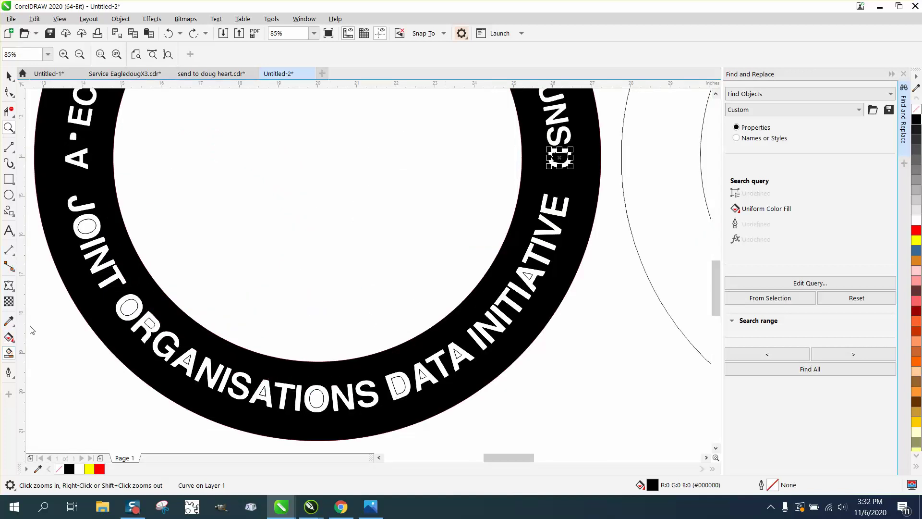
{"action": "left_click", "coordinate": [86, 227]}
{"action": "left_click", "coordinate": [128, 307]}
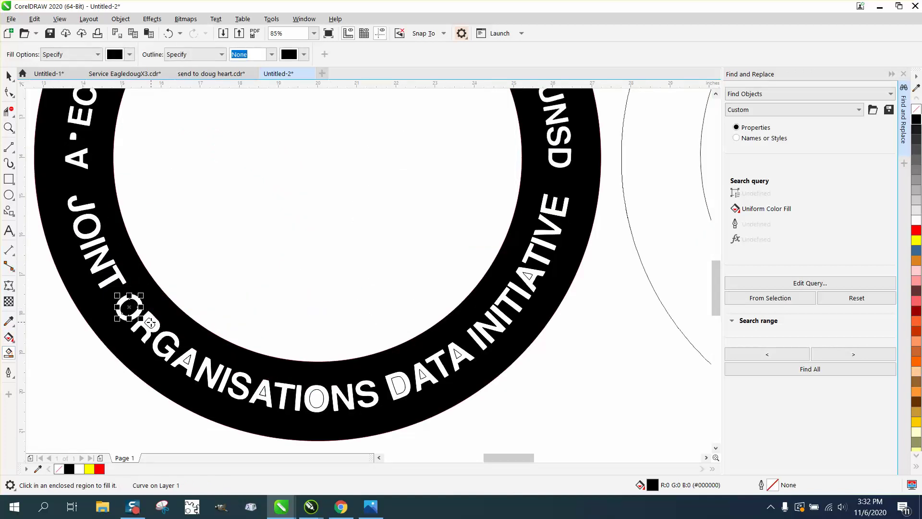
{"action": "left_click", "coordinate": [150, 323]}
{"action": "left_click", "coordinate": [187, 360]}
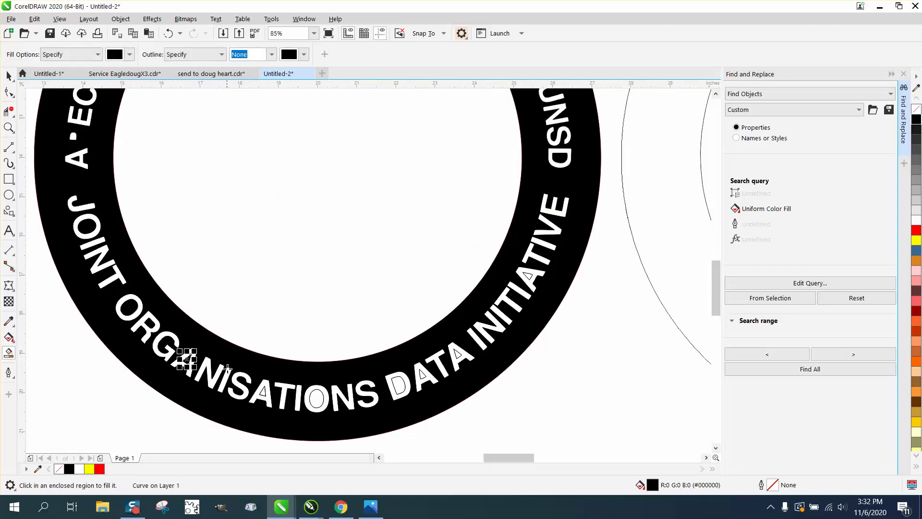
- Fill the second A and last O of ORGANISATIONS and the D and both As of DATA
{"action": "left_click", "coordinate": [264, 392]}
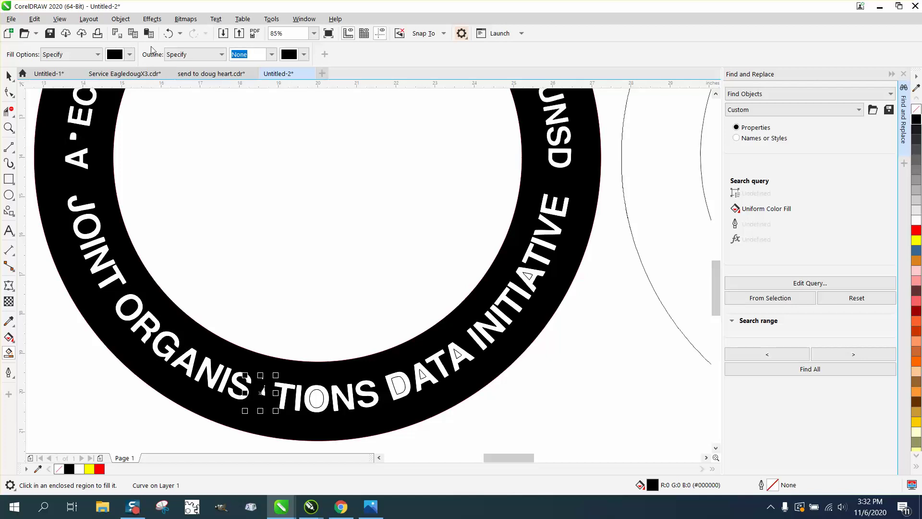
{"action": "left_click", "coordinate": [168, 33]}
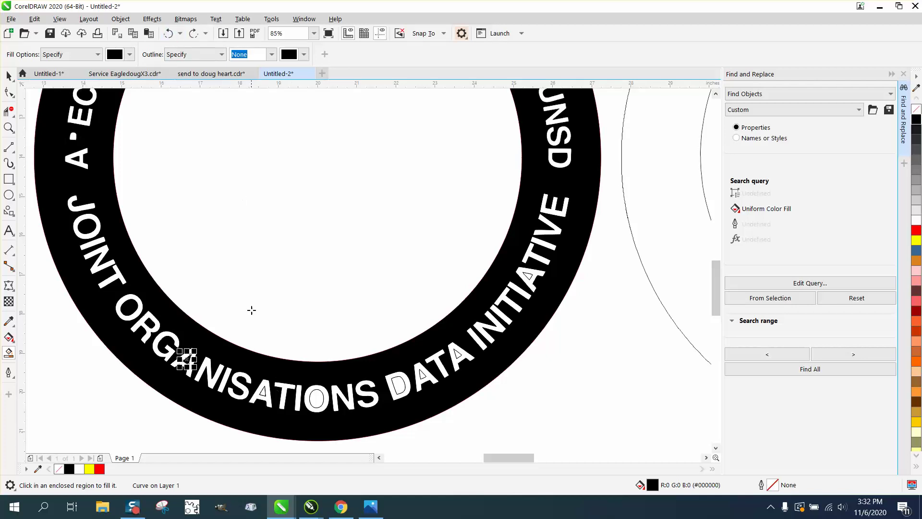
{"action": "left_click", "coordinate": [264, 392]}
{"action": "left_click", "coordinate": [315, 397]}
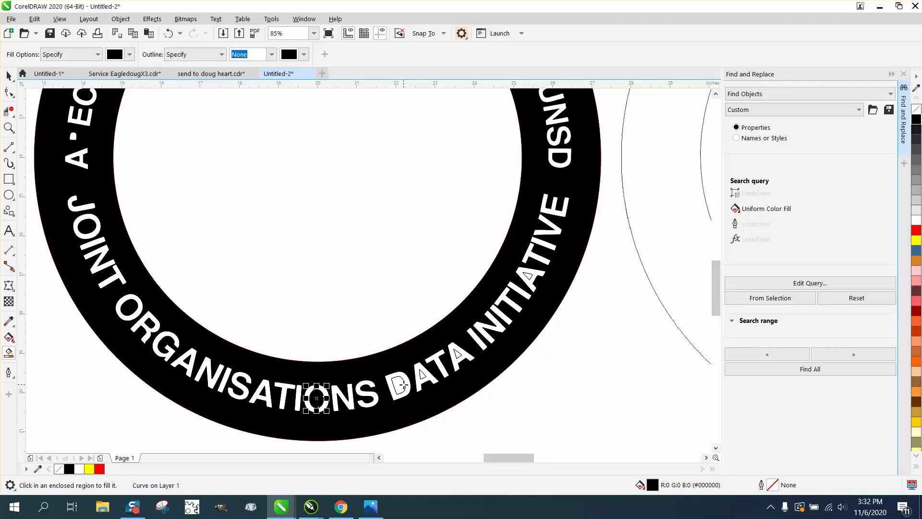
{"action": "left_click", "coordinate": [402, 385]}
{"action": "left_click", "coordinate": [421, 373]}
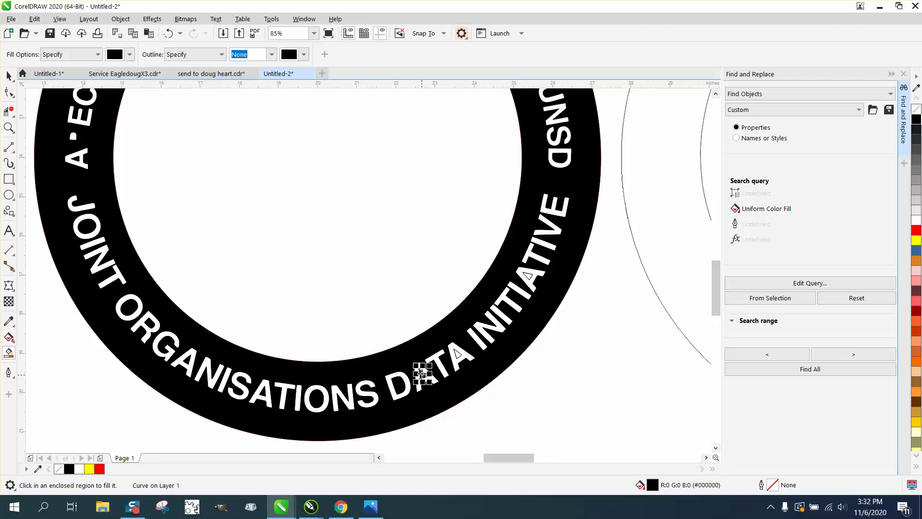
{"action": "left_click", "coordinate": [457, 354]}
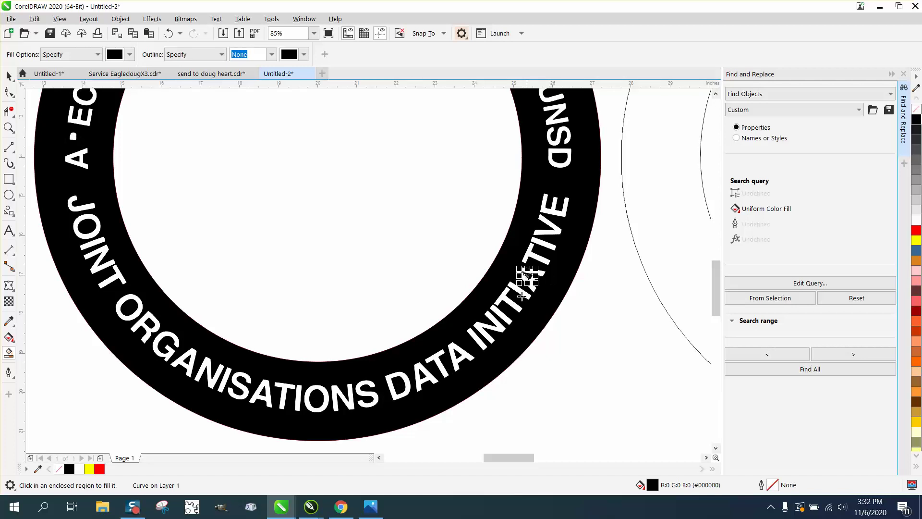
{"action": "scroll", "coordinate": [525, 268], "scroll_direction": "down", "scroll_amount": 4}
- Set the stray black blob over the P to No Fill and refill the P's hole black
{"action": "left_click", "coordinate": [9, 127]}
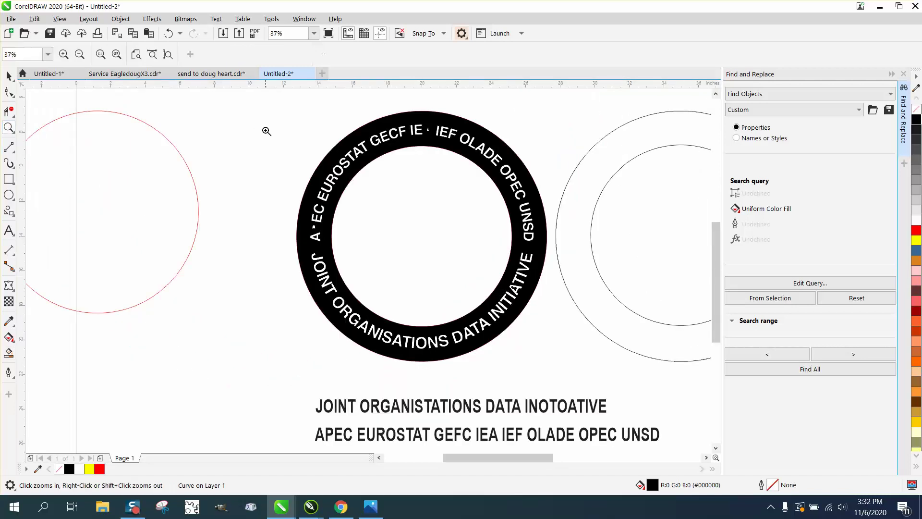
{"action": "left_click_drag", "start_coordinate": [266, 175], "coordinate": [384, 261]}
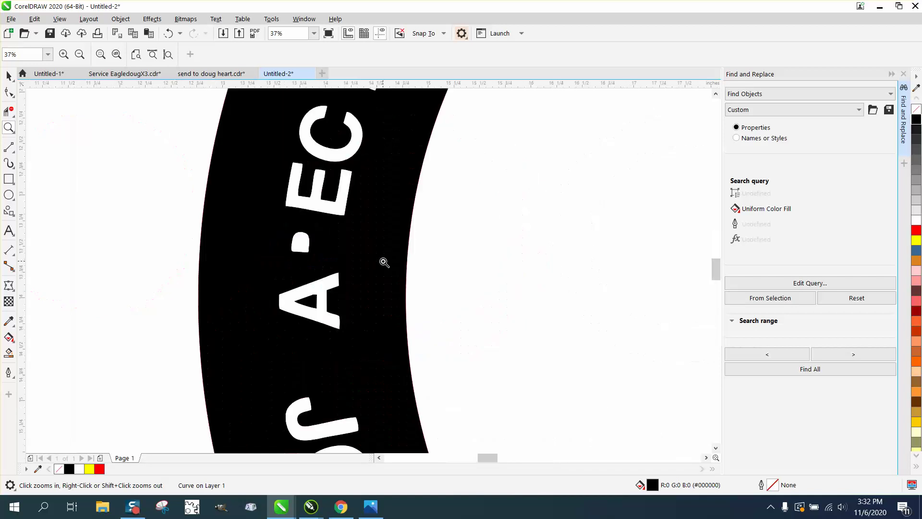
{"action": "left_click", "coordinate": [8, 77]}
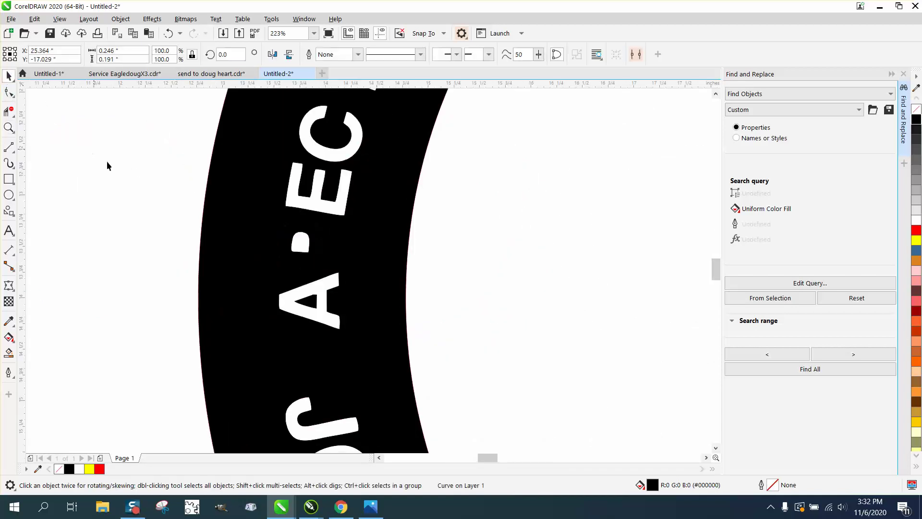
{"action": "left_click", "coordinate": [313, 243]}
{"action": "scroll", "coordinate": [312, 243], "scroll_direction": "up", "scroll_amount": 2}
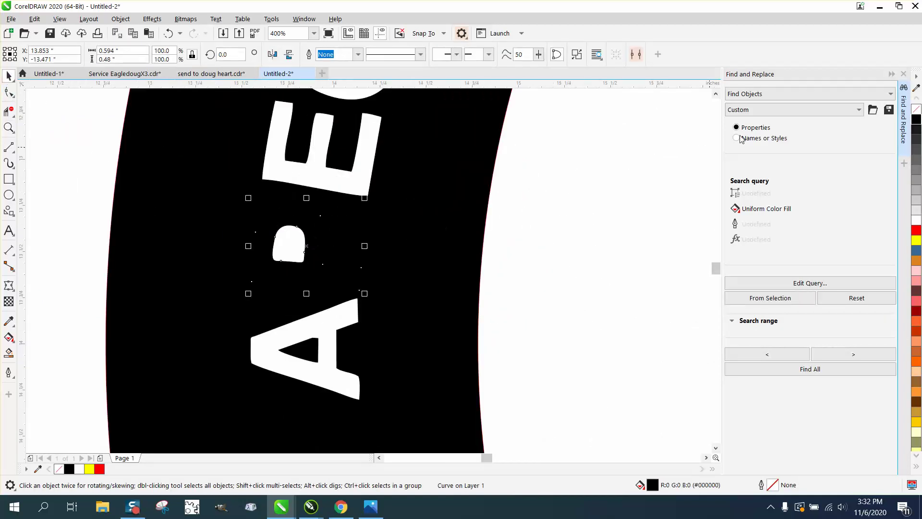
{"action": "left_click", "coordinate": [916, 112]}
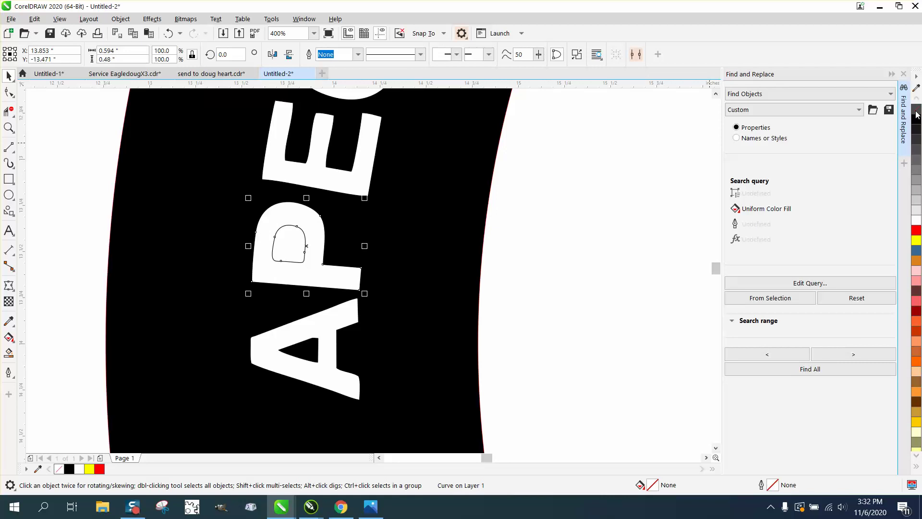
{"action": "left_click", "coordinate": [10, 351]}
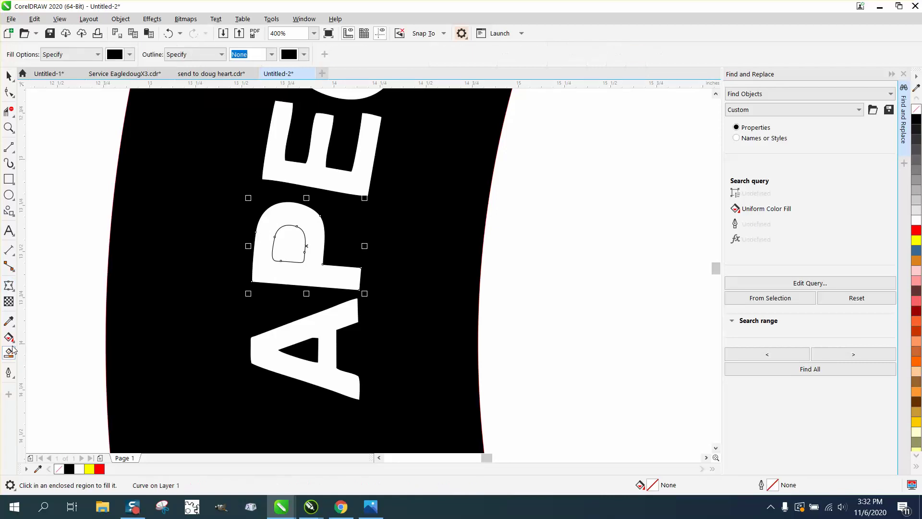
{"action": "left_click", "coordinate": [289, 249]}
{"action": "scroll", "coordinate": [288, 243], "scroll_direction": "down", "scroll_amount": 5}
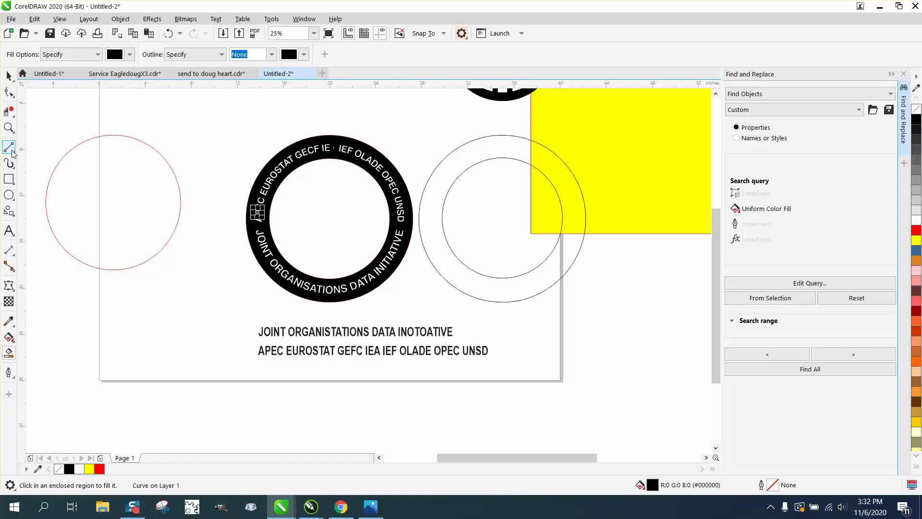
- Remove the black fill from the curve covering the A of IEA and fill its hole black
{"action": "left_click", "coordinate": [9, 127]}
{"action": "left_click_drag", "start_coordinate": [451, 190], "coordinate": [294, 121]}
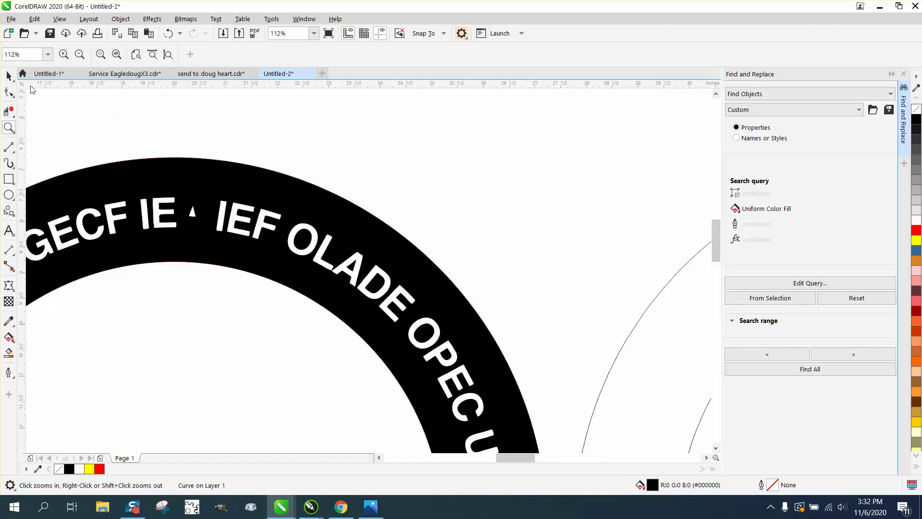
{"action": "left_click", "coordinate": [8, 75]}
{"action": "left_click", "coordinate": [198, 202]}
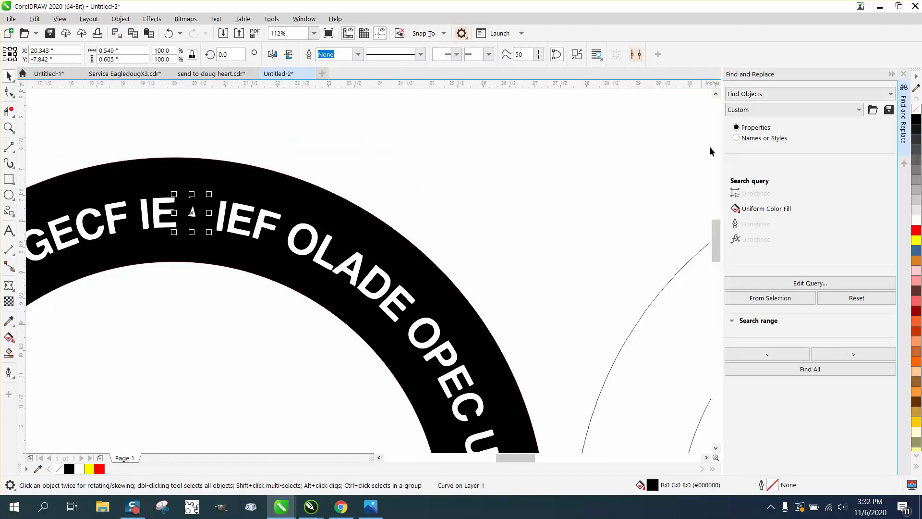
{"action": "left_click", "coordinate": [916, 110]}
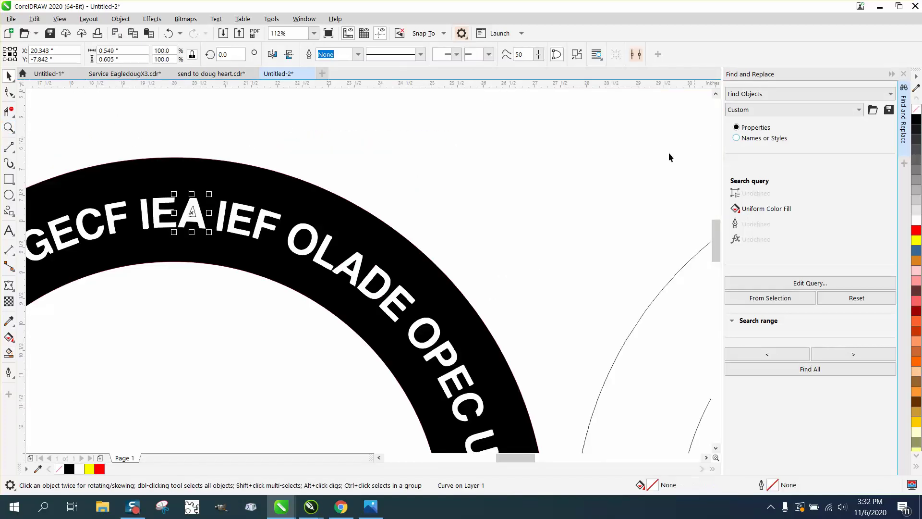
{"action": "left_click", "coordinate": [9, 353]}
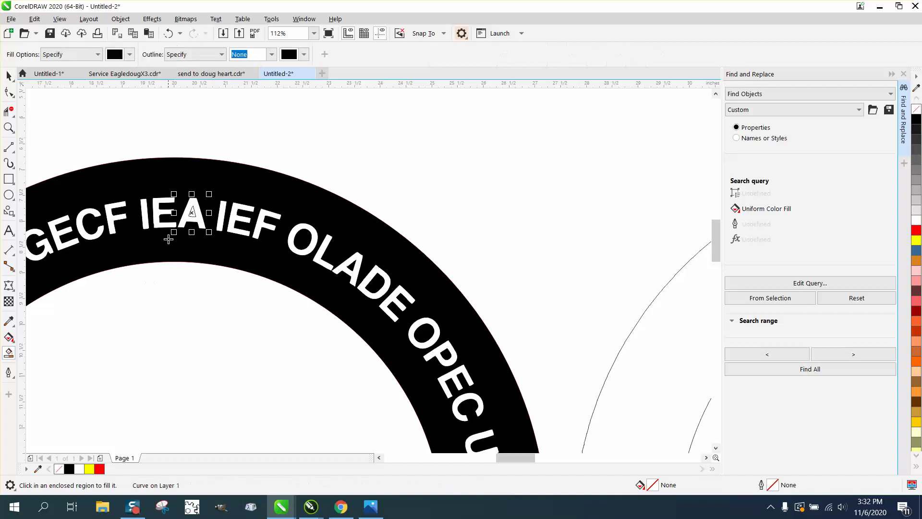
{"action": "left_click", "coordinate": [191, 212]}
{"action": "scroll", "coordinate": [243, 127], "scroll_direction": "down", "scroll_amount": 4}
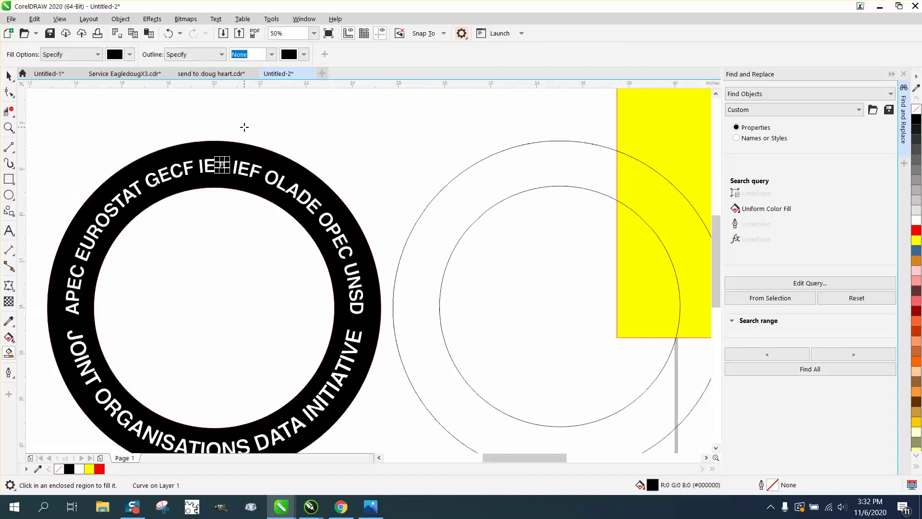
- Center the striped bar-chart circle inside the ring using P
{"action": "scroll", "coordinate": [231, 147], "scroll_direction": "down", "scroll_amount": 3}
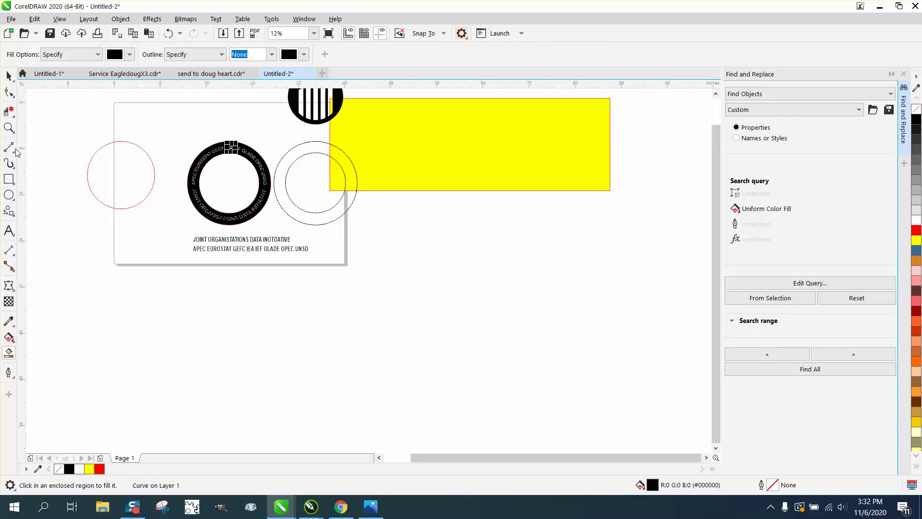
{"action": "left_click", "coordinate": [8, 76]}
{"action": "left_click_drag", "start_coordinate": [167, 126], "coordinate": [289, 239]}
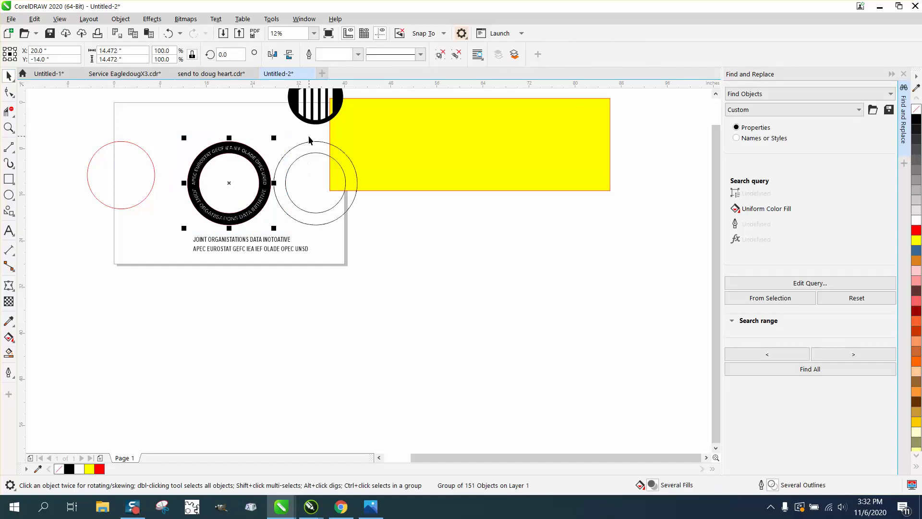
{"action": "left_click", "coordinate": [310, 117]}
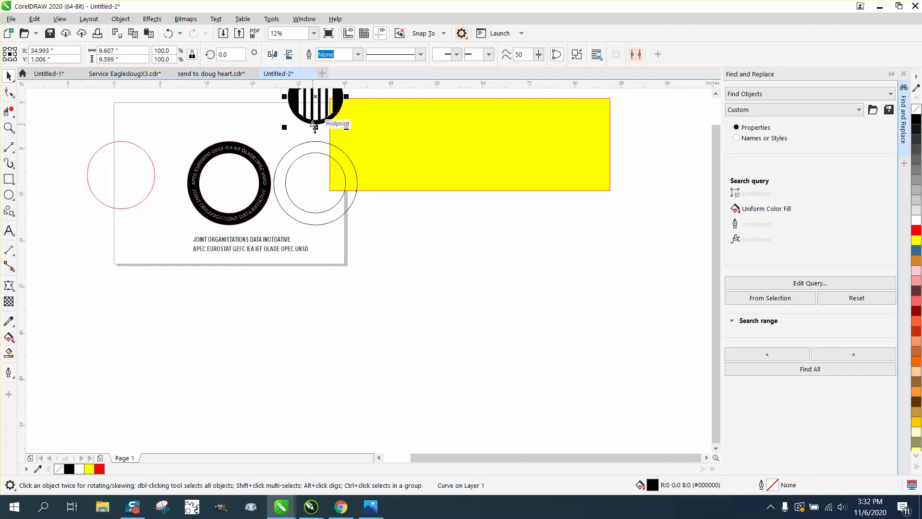
{"action": "key", "text": "p"}
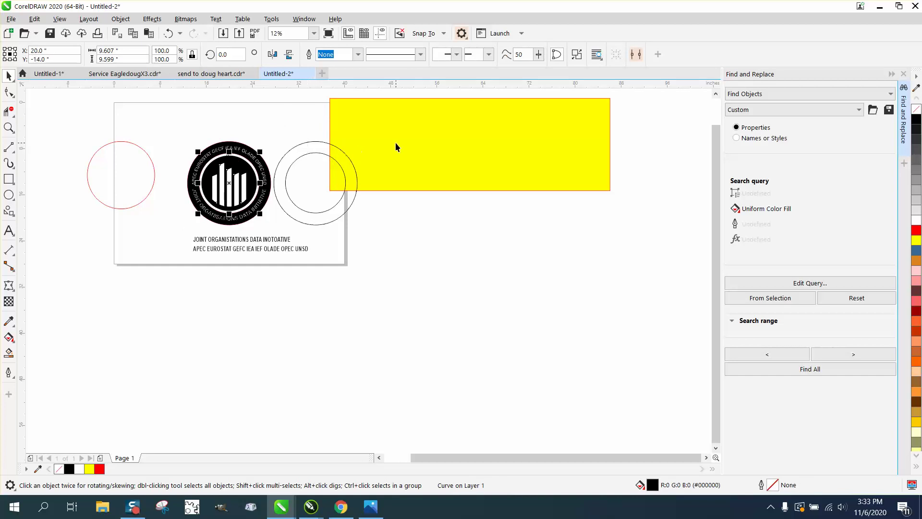
- Move the yellow rectangle behind the logo
{"action": "left_click_drag", "start_coordinate": [396, 147], "coordinate": [252, 179]}
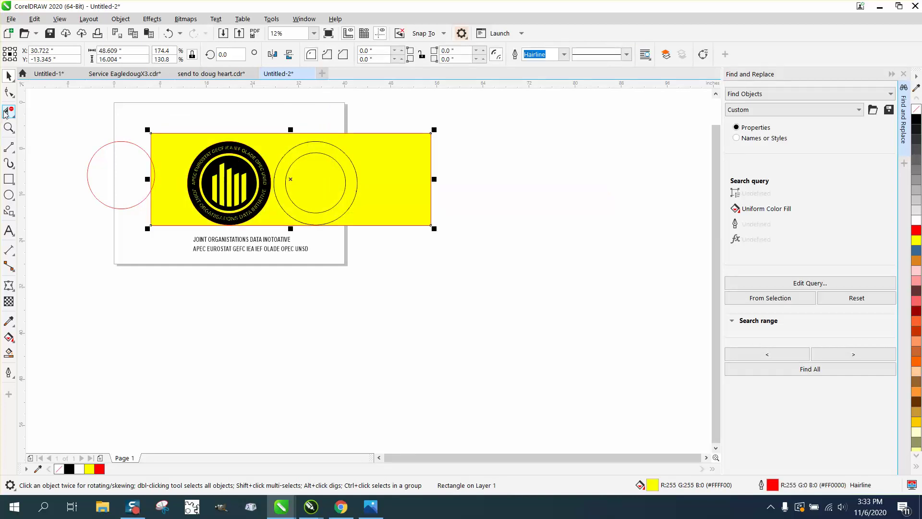
{"action": "left_click", "coordinate": [9, 127]}
{"action": "left_click", "coordinate": [229, 199]}
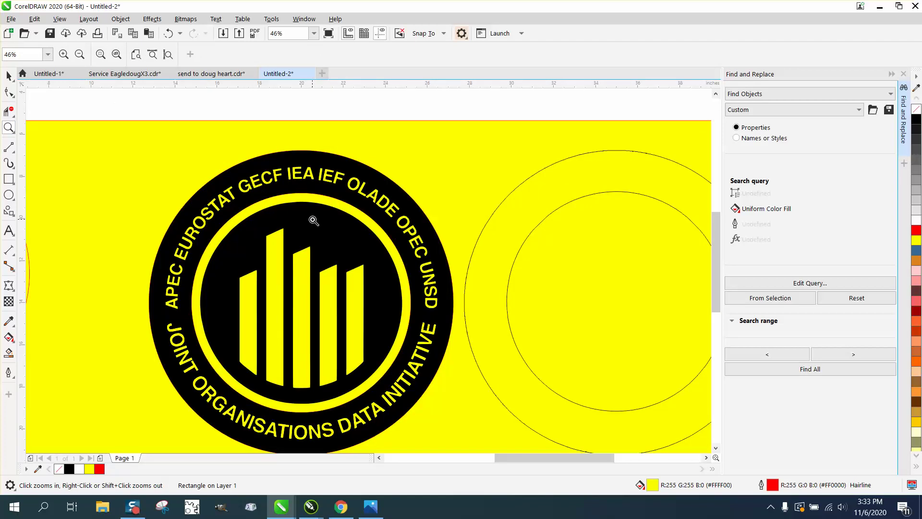
- Zoom in and out around the bar emblem and ring edges to inspect the logo
{"action": "left_click", "coordinate": [287, 243]}
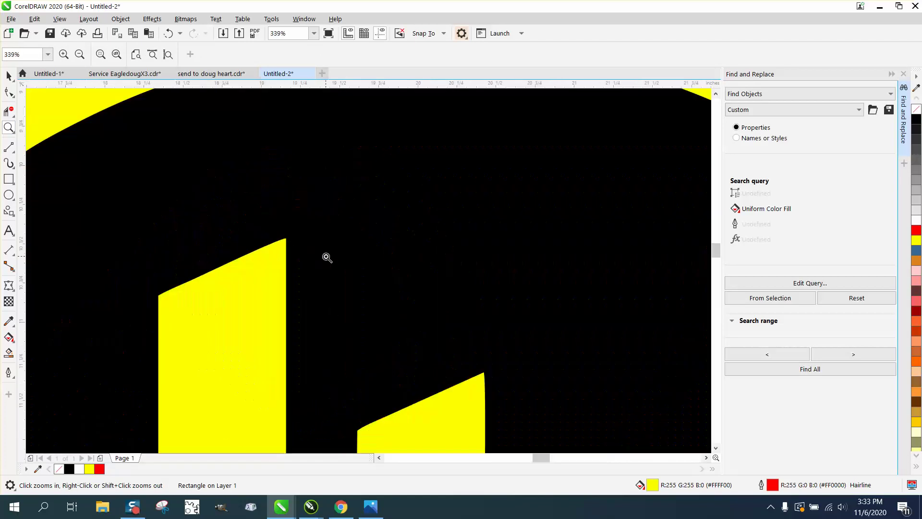
{"action": "right_click", "coordinate": [202, 137]}
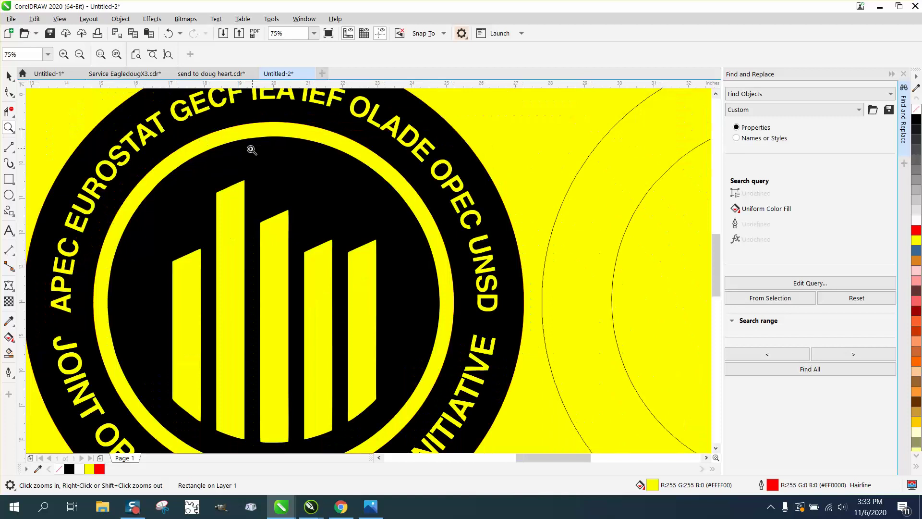
{"action": "right_click", "coordinate": [134, 146]}
{"action": "left_click_drag", "start_coordinate": [52, 195], "coordinate": [149, 257]}
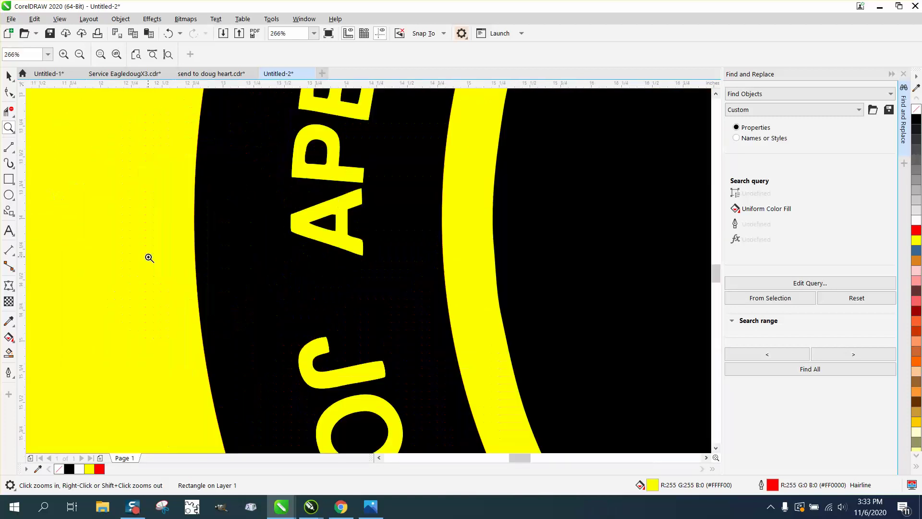
{"action": "right_click", "coordinate": [165, 192]}
{"action": "double_click", "coordinate": [268, 237]}
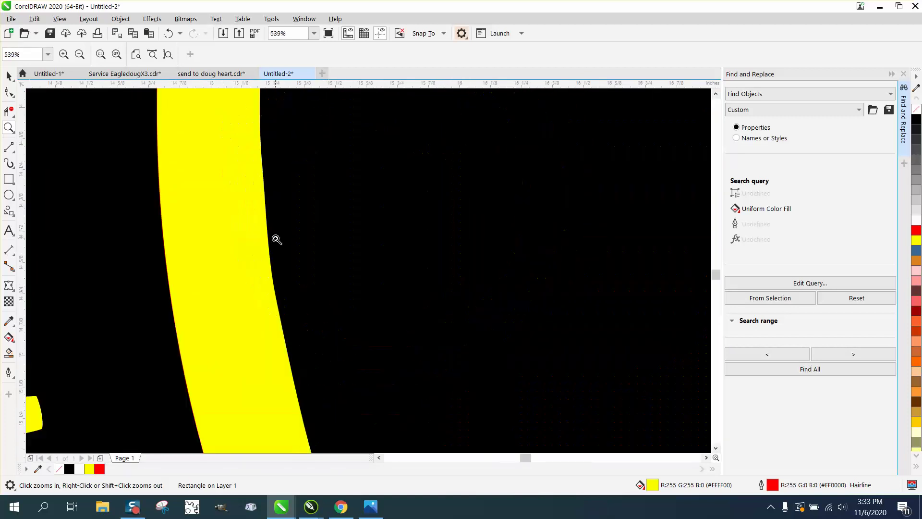
{"action": "right_click", "coordinate": [269, 225]}
{"action": "right_click", "coordinate": [274, 241]}
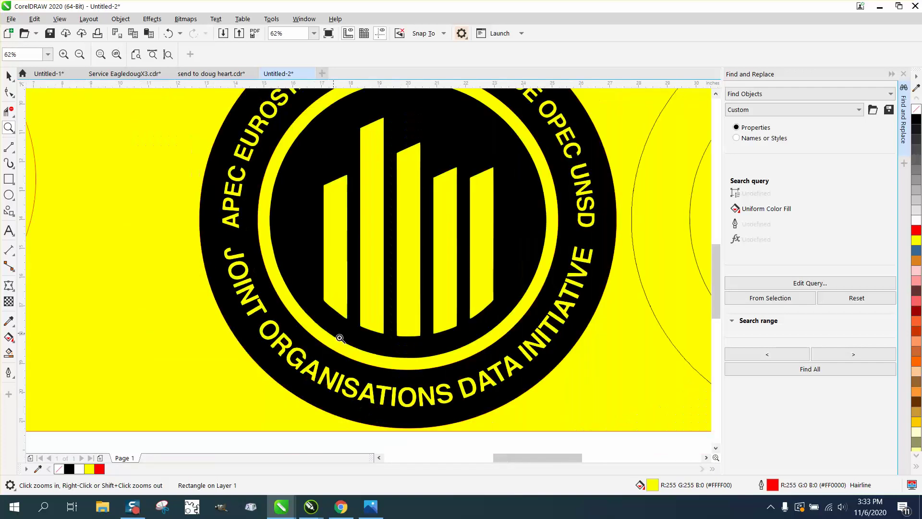
{"action": "right_click", "coordinate": [475, 155]}
- Collapse the Find and Replace docker to widen the canvas
{"action": "right_click", "coordinate": [457, 163]}
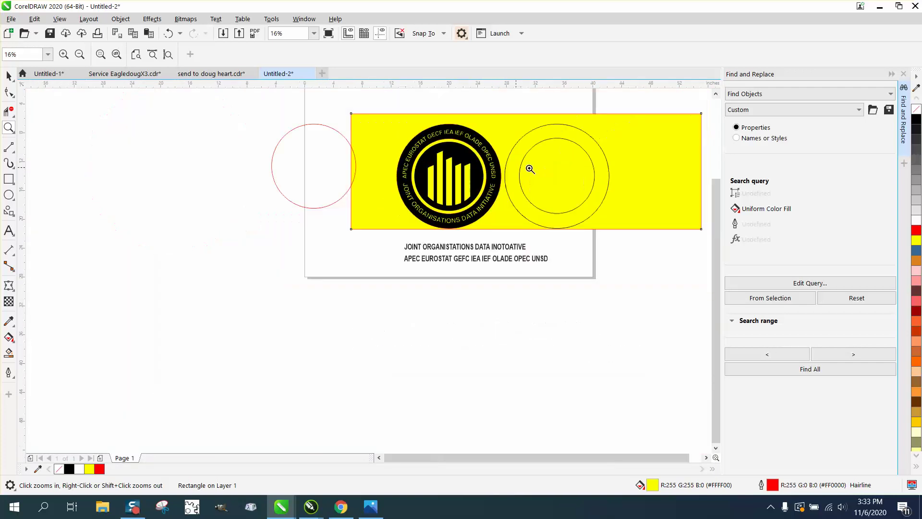
{"action": "left_click", "coordinate": [903, 118]}
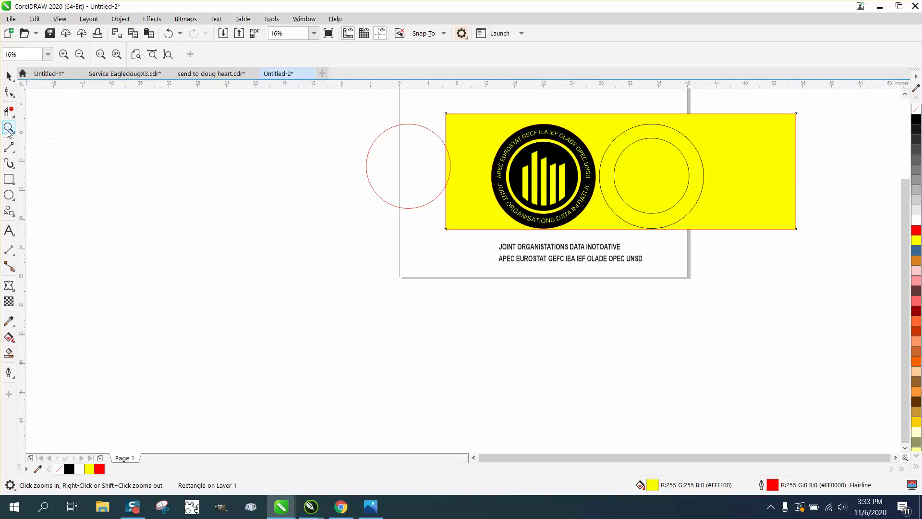
{"action": "left_click_drag", "start_coordinate": [474, 115], "coordinate": [669, 261]}
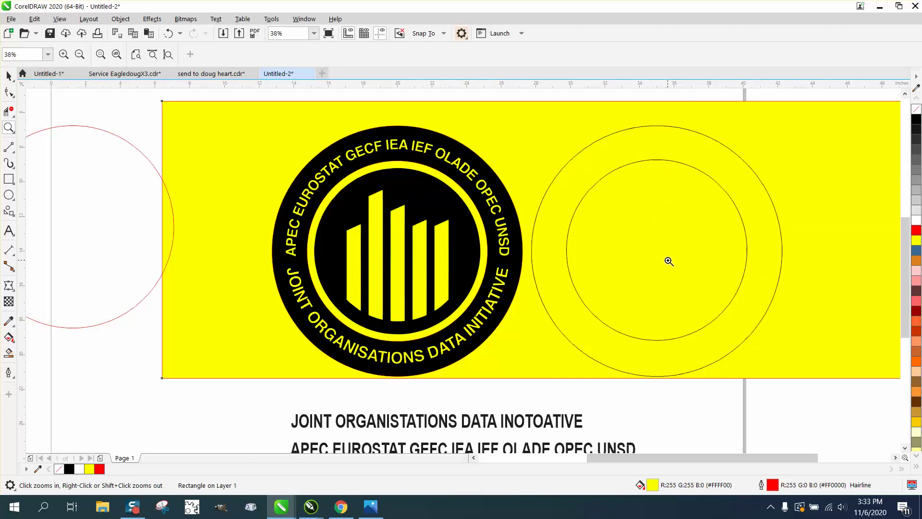